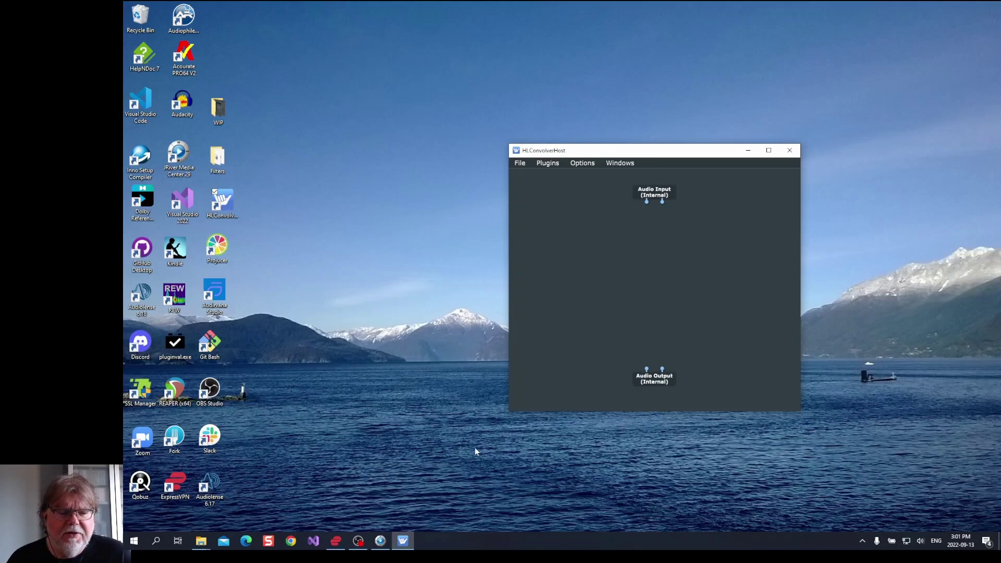
Switch to JRiver Media Center and check which audio device its player zone uses in the program options.
{"action": "left_click", "coordinate": [380, 541]}
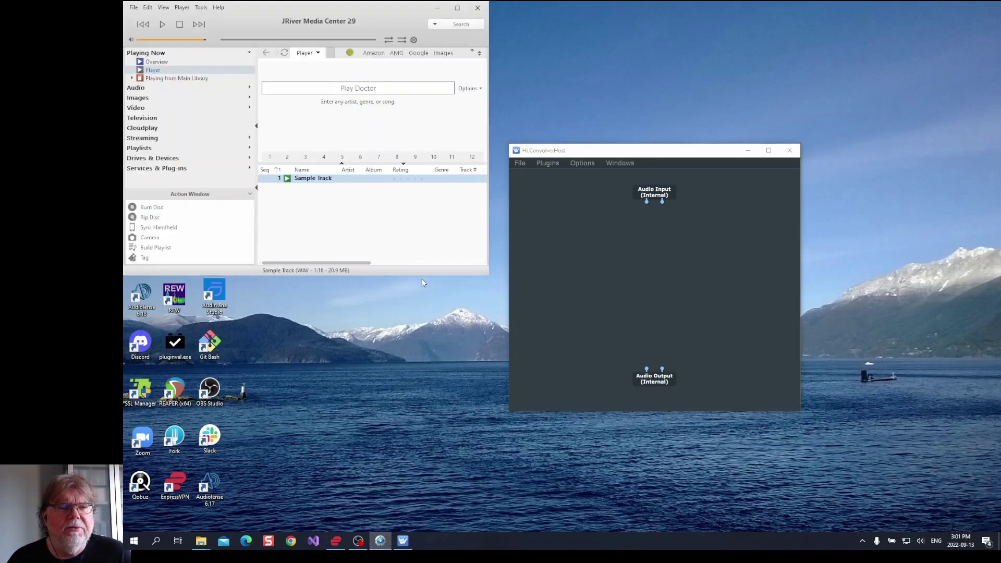
{"action": "left_click", "coordinate": [201, 8]}
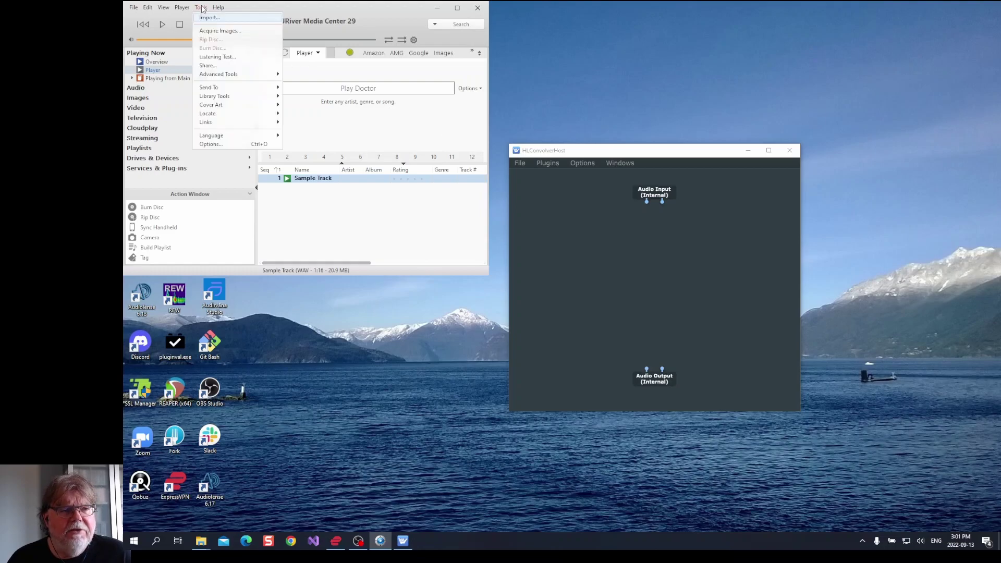
{"action": "left_click", "coordinate": [240, 144]}
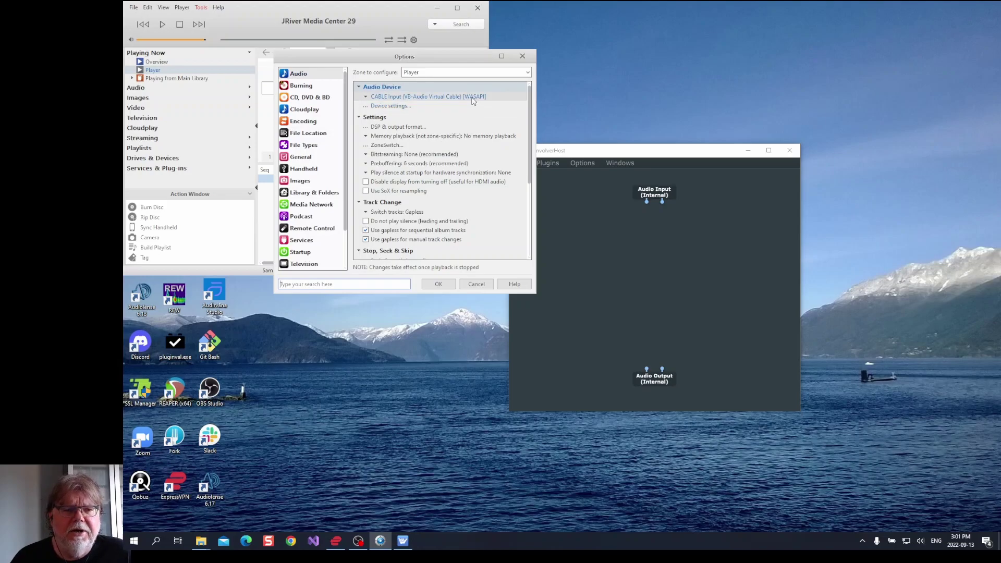
{"action": "left_click", "coordinate": [446, 284]}
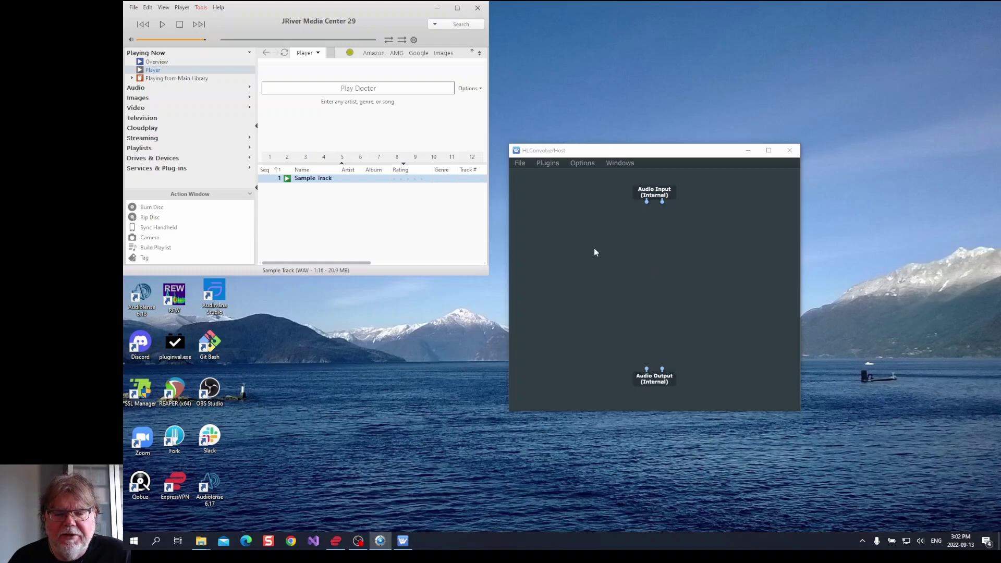
Add the Accurate Sound HLConvolver (VST3) plugin to the HLConvolverHost graph and wire both channels from Audio Input through it to Audio Output.
{"action": "right_click", "coordinate": [556, 244]}
{"action": "mouse_move", "coordinate": [603, 414]}
{"action": "left_click", "coordinate": [711, 414]}
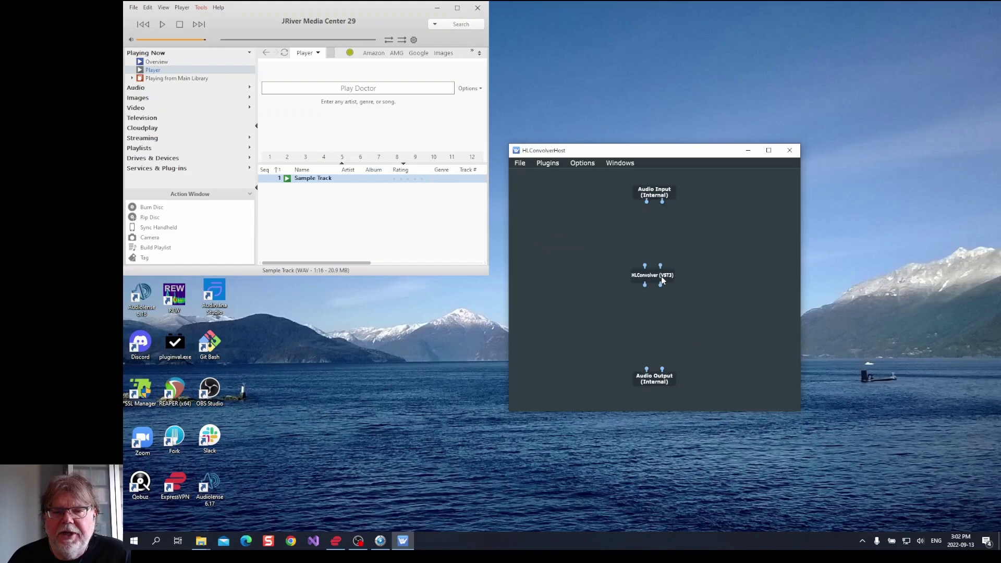
{"action": "left_click_drag", "start_coordinate": [649, 202], "coordinate": [646, 263]}
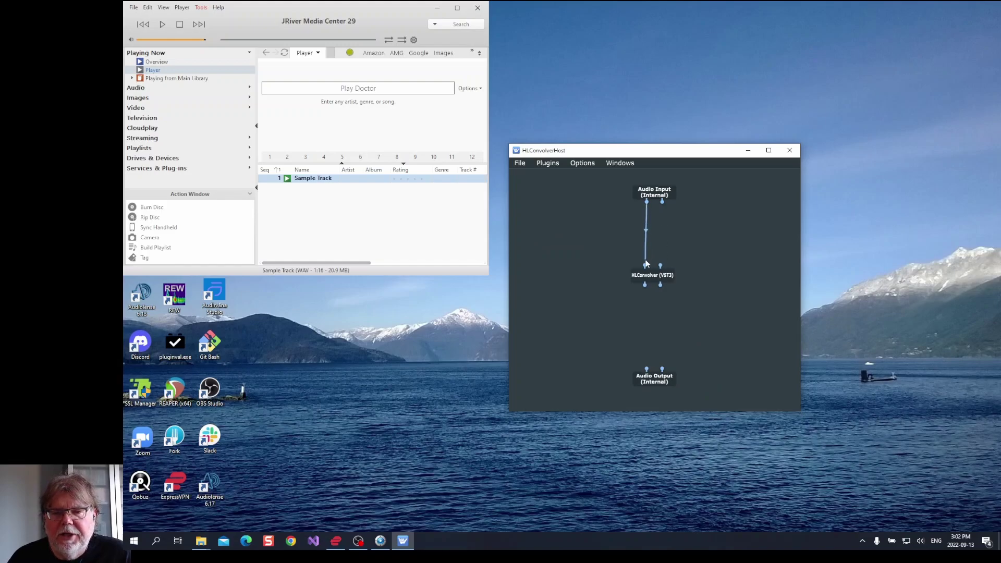
{"action": "left_click_drag", "start_coordinate": [662, 201], "coordinate": [646, 369]}
{"action": "left_click_drag", "start_coordinate": [660, 285], "coordinate": [664, 374]}
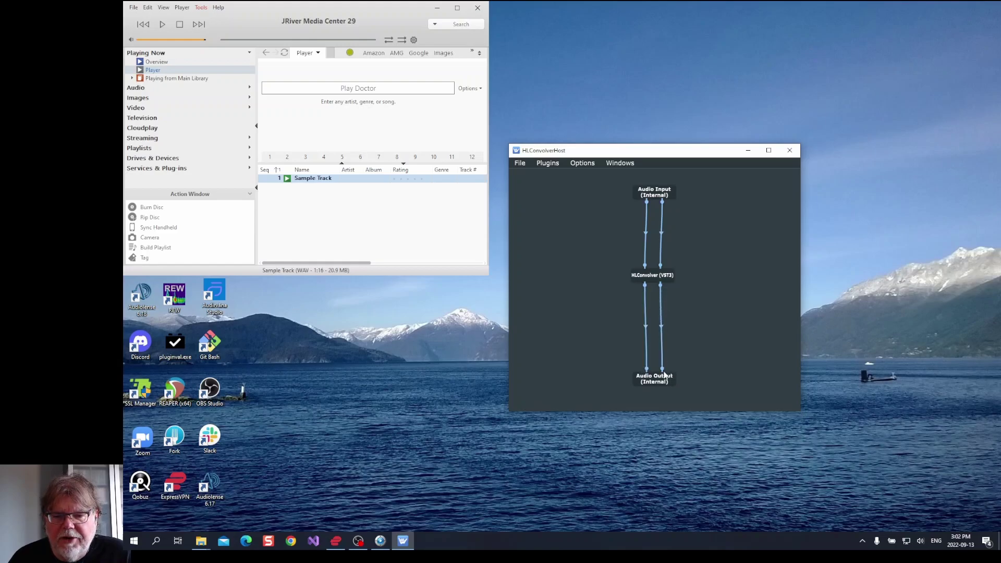
Open the HLConvolver plugin interface and load HF_Rolloff_131072_taps.zip from the Filters folder into Filterbank 1.
{"action": "double_click", "coordinate": [650, 279]}
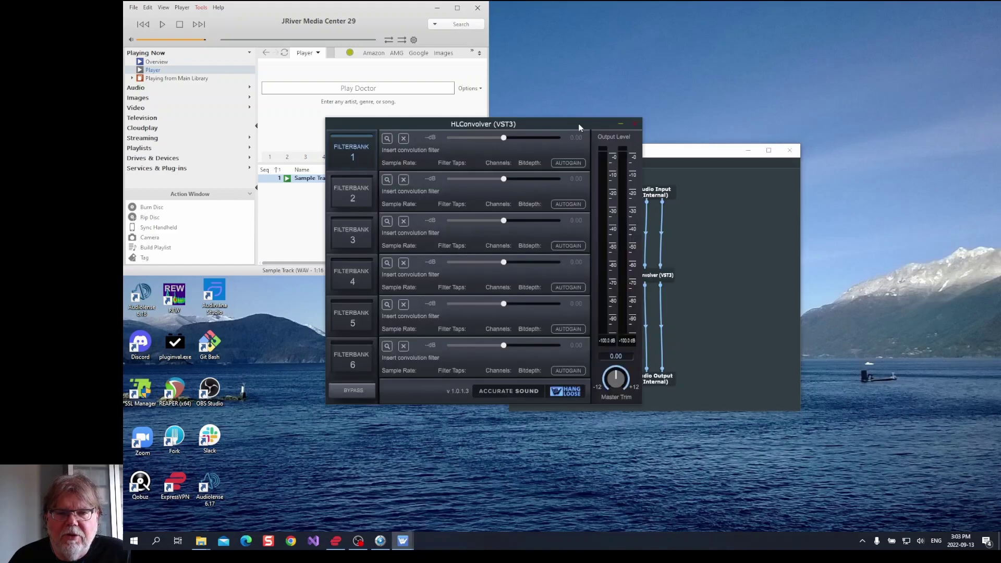
{"action": "left_click_drag", "start_coordinate": [577, 124], "coordinate": [759, 144]}
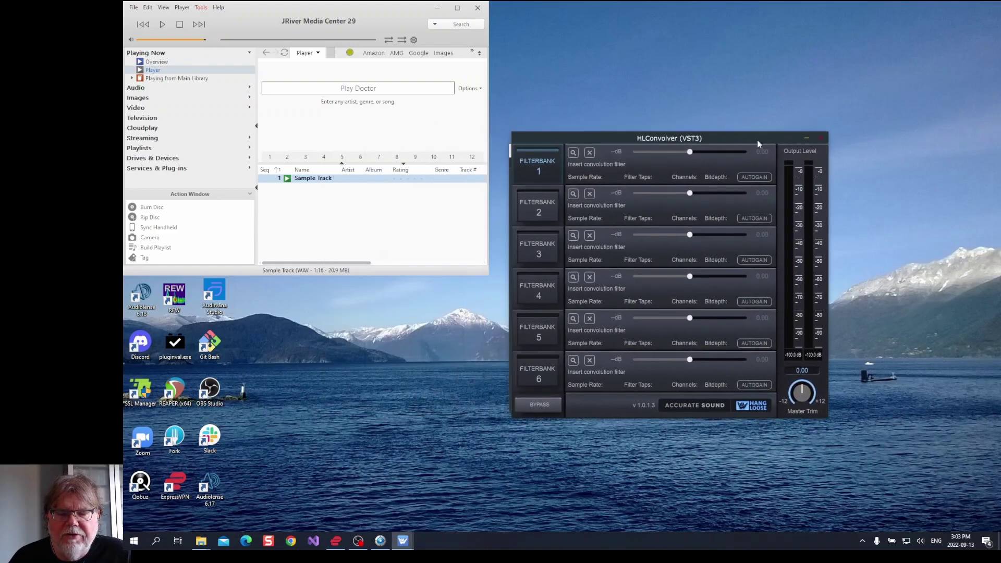
{"action": "left_click", "coordinate": [574, 153]}
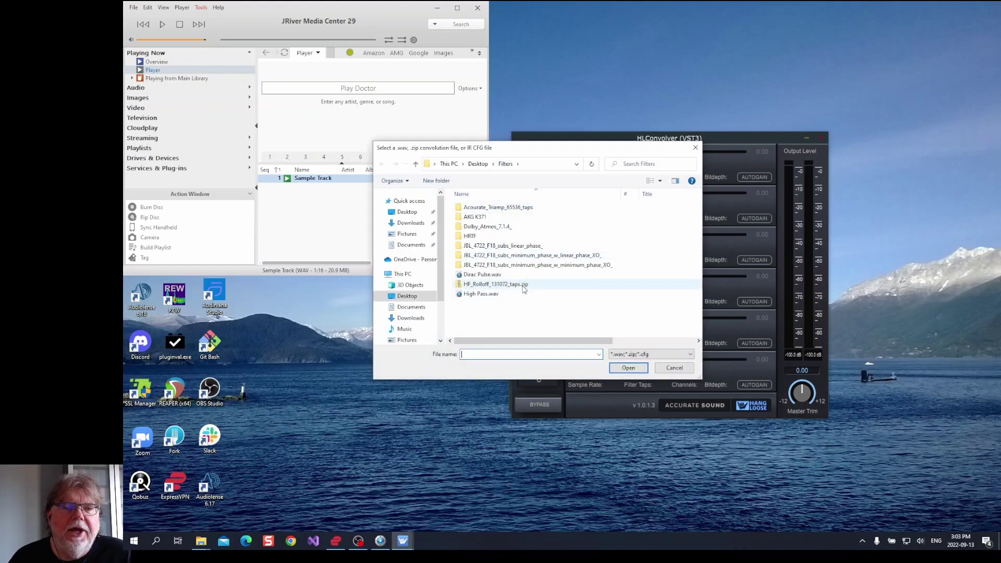
{"action": "left_click", "coordinate": [516, 284]}
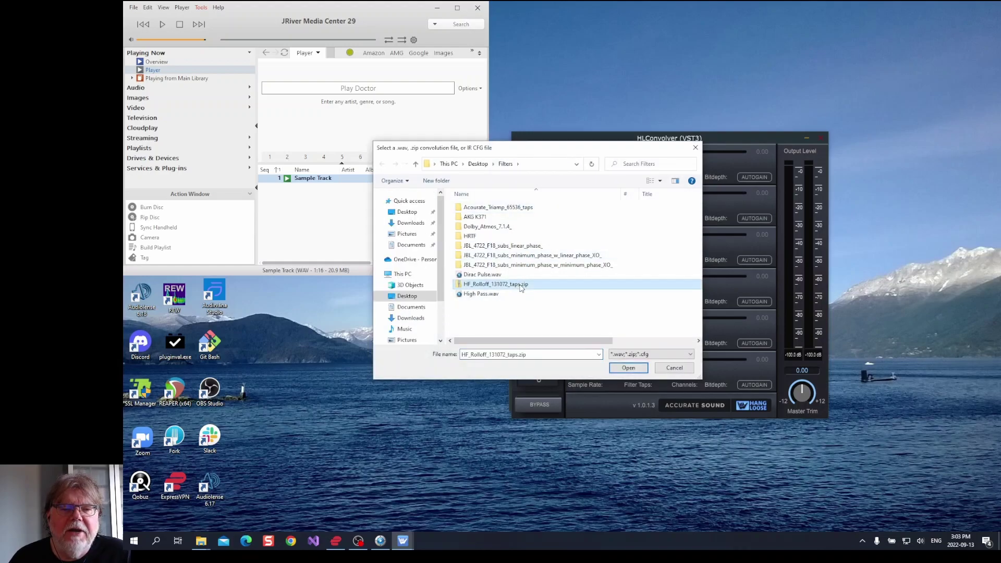
{"action": "left_click", "coordinate": [632, 369]}
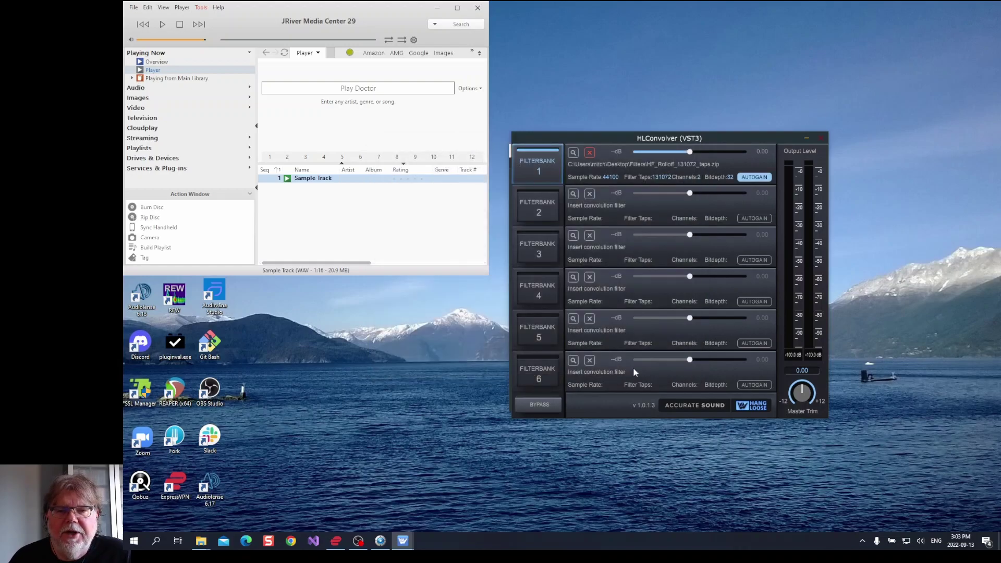
Enable bypass in the convolver and start playing Sample Track in JRiver Media Center.
{"action": "left_click", "coordinate": [542, 405]}
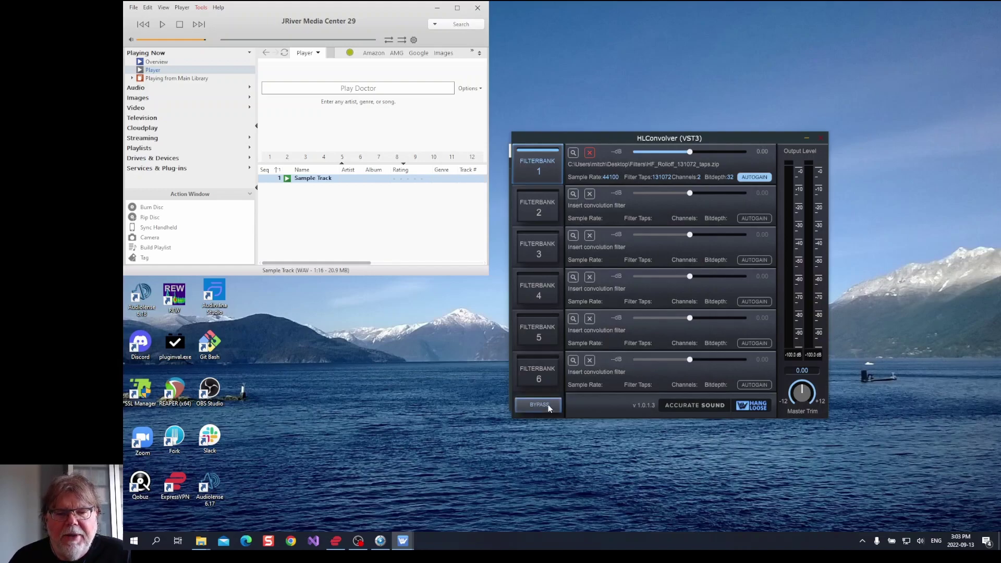
{"action": "left_click_drag", "start_coordinate": [729, 139], "coordinate": [746, 144]}
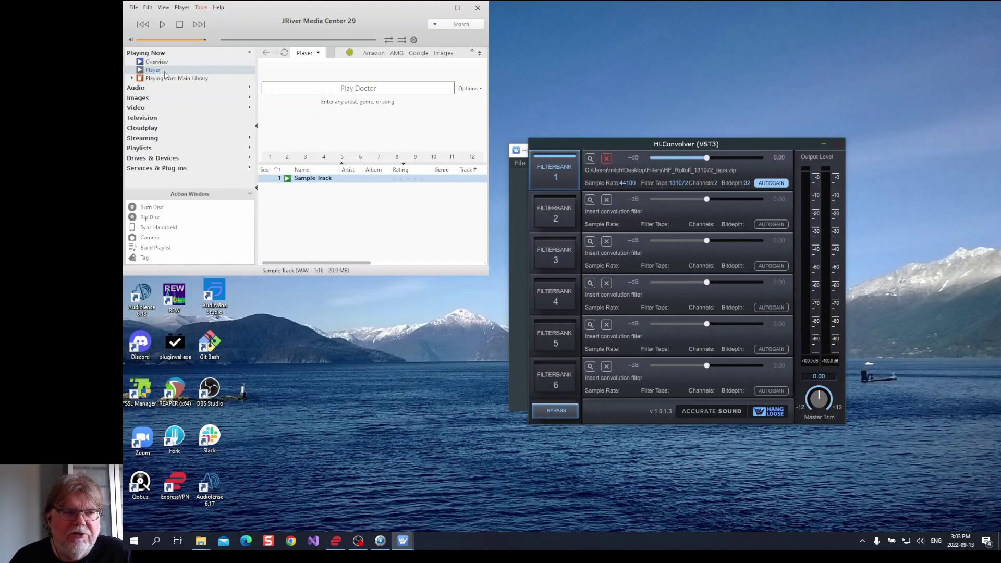
{"action": "left_click", "coordinate": [162, 25]}
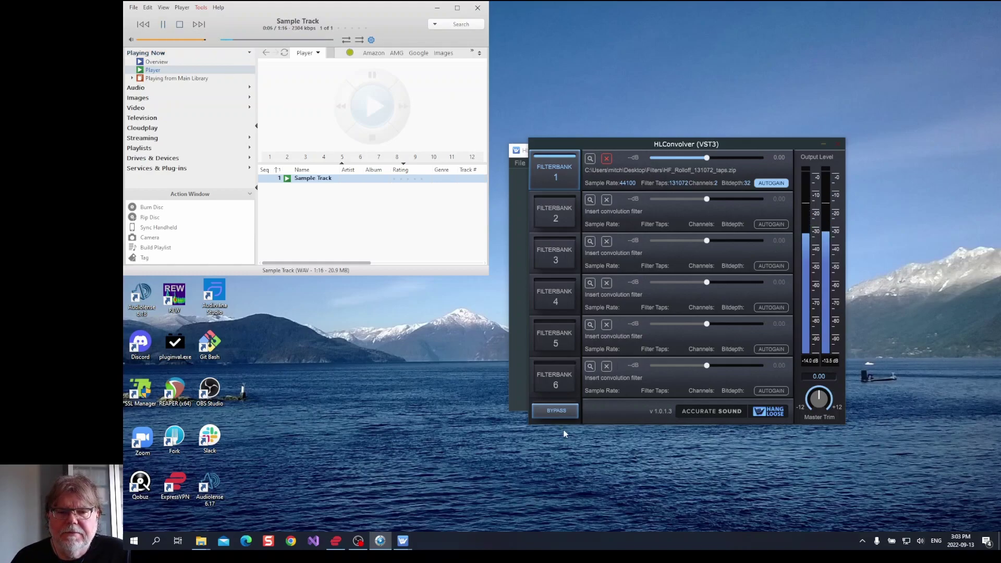
Toggle bypass off and on several times to compare the filter during playback, leaving it on, and stop and minimize the player.
{"action": "left_click", "coordinate": [565, 412]}
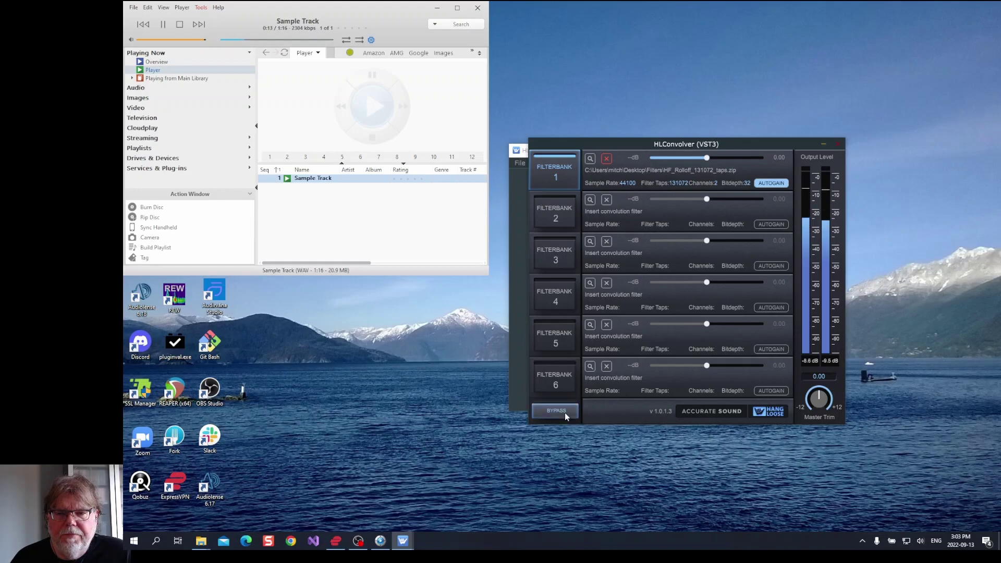
{"action": "left_click", "coordinate": [565, 412]}
{"action": "left_click", "coordinate": [565, 412]}
{"action": "left_click", "coordinate": [564, 412]}
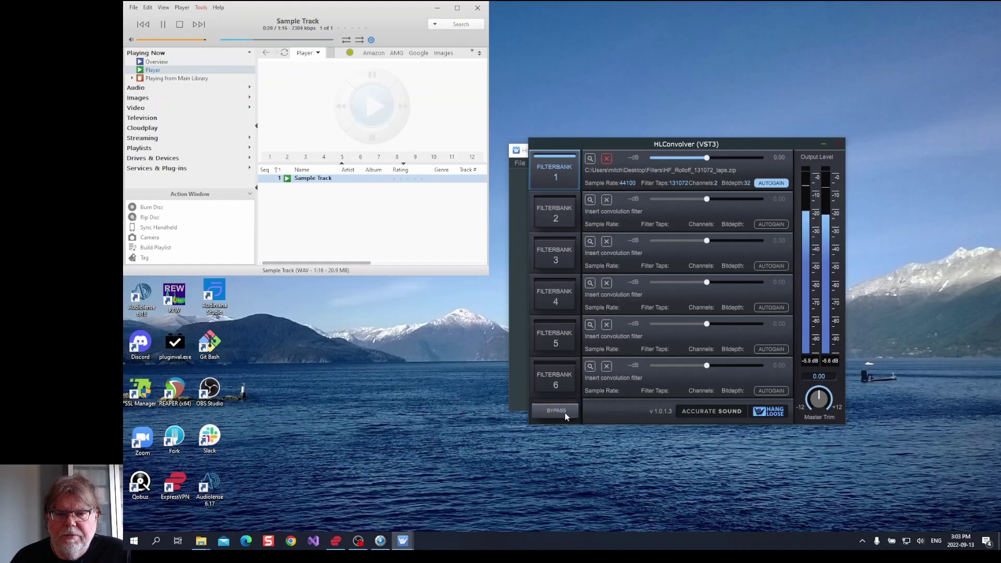
{"action": "left_click", "coordinate": [565, 412]}
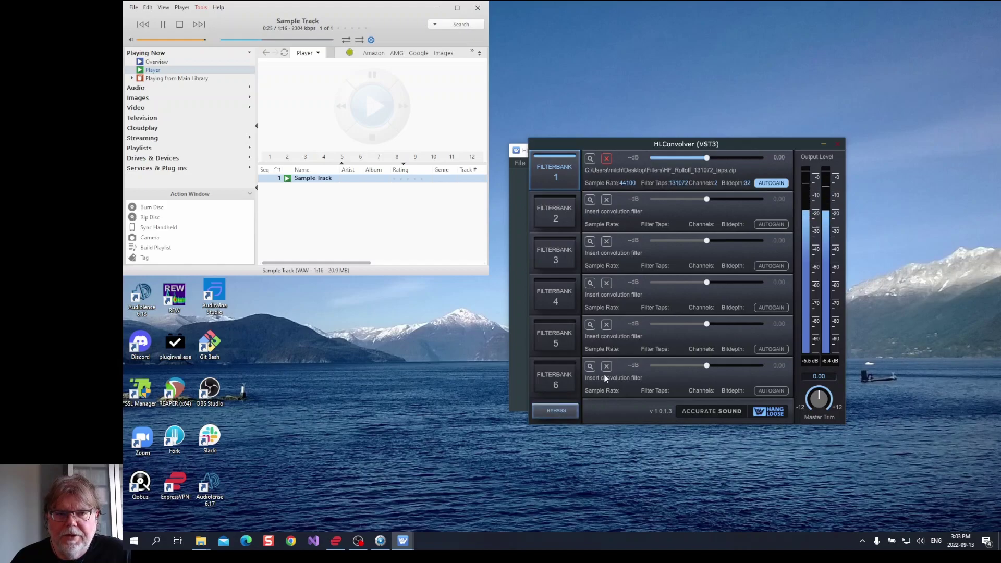
{"action": "left_click", "coordinate": [179, 25]}
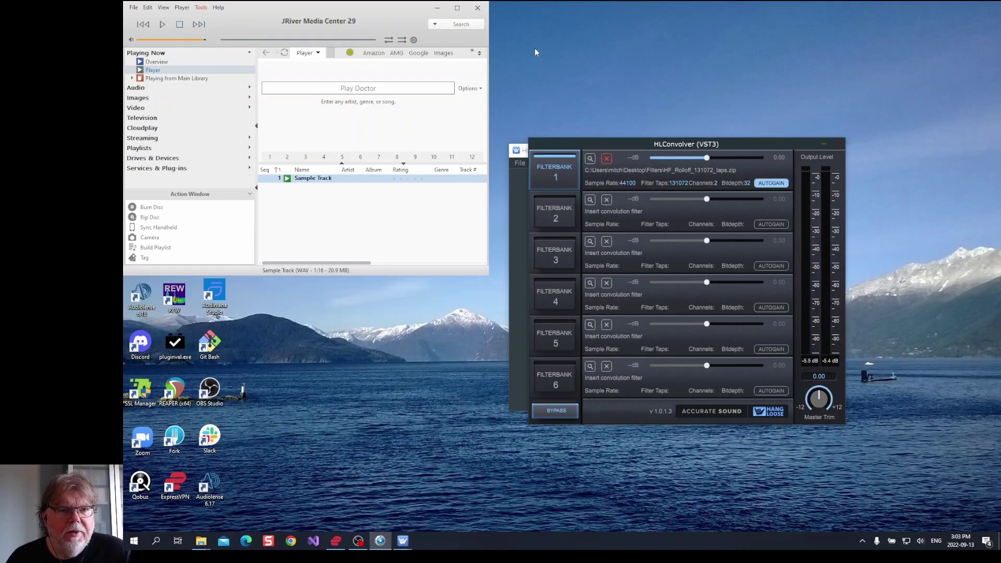
{"action": "left_click", "coordinate": [437, 8]}
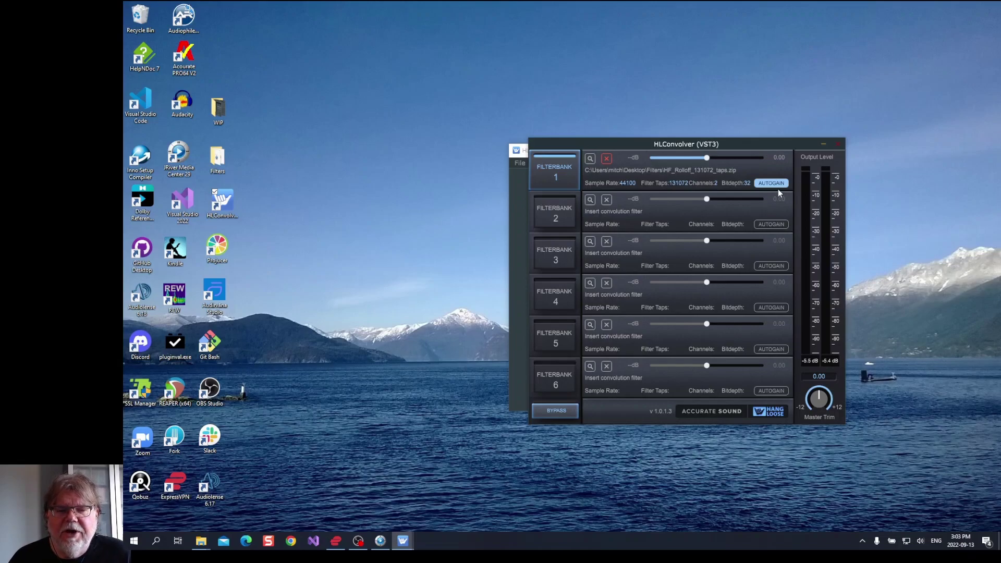
Save the HLConvolverHost filter graph as stereo in the Documents folder, overwriting the existing file.
{"action": "left_click", "coordinate": [514, 250]}
{"action": "left_click", "coordinate": [523, 164]}
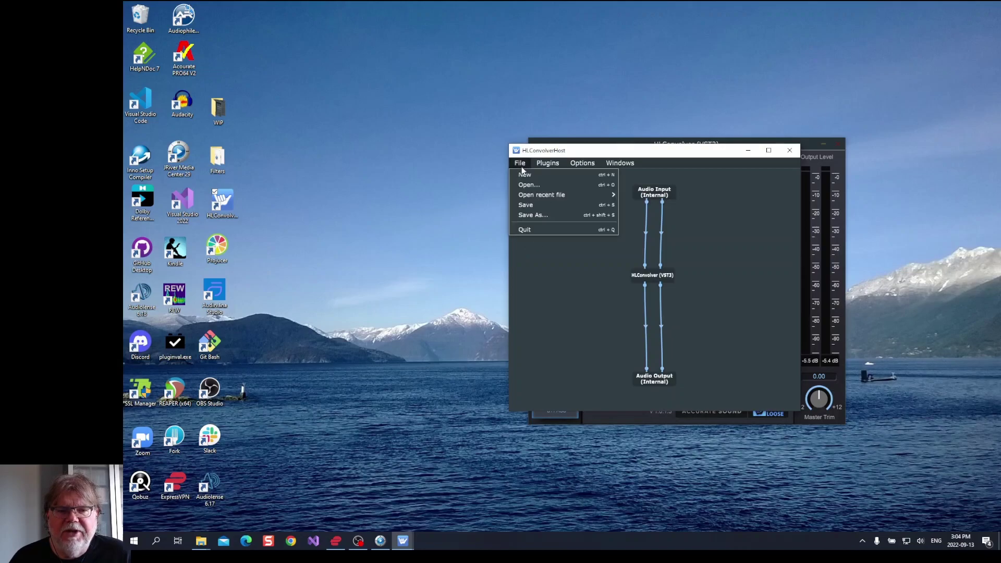
{"action": "left_click", "coordinate": [524, 203]}
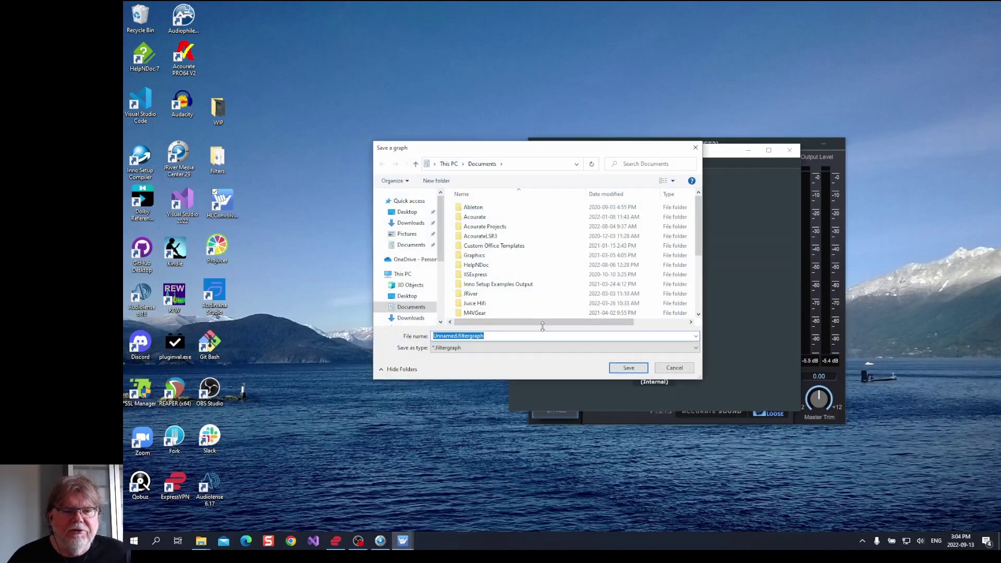
{"action": "type", "text": "stereo"}
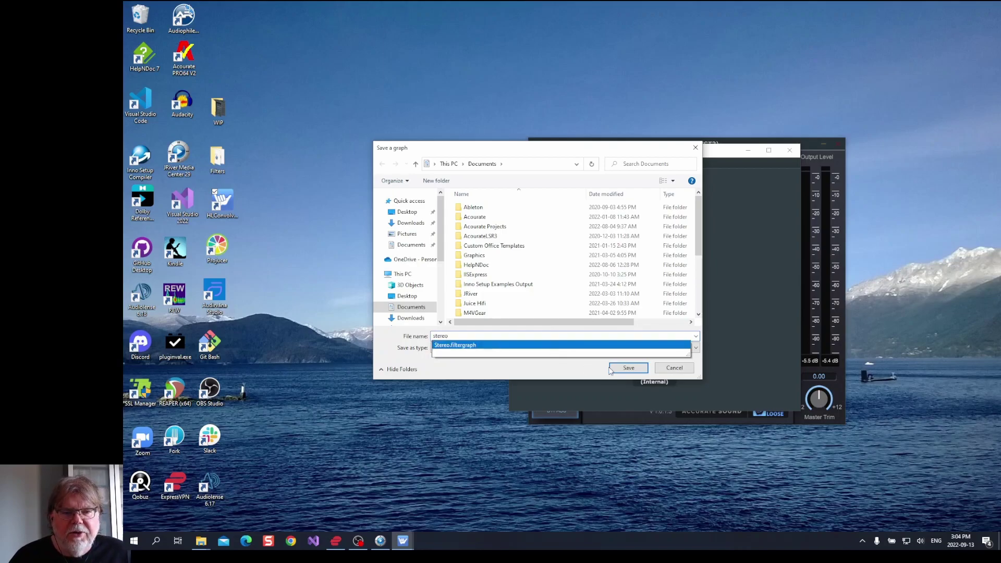
{"action": "left_click", "coordinate": [616, 370]}
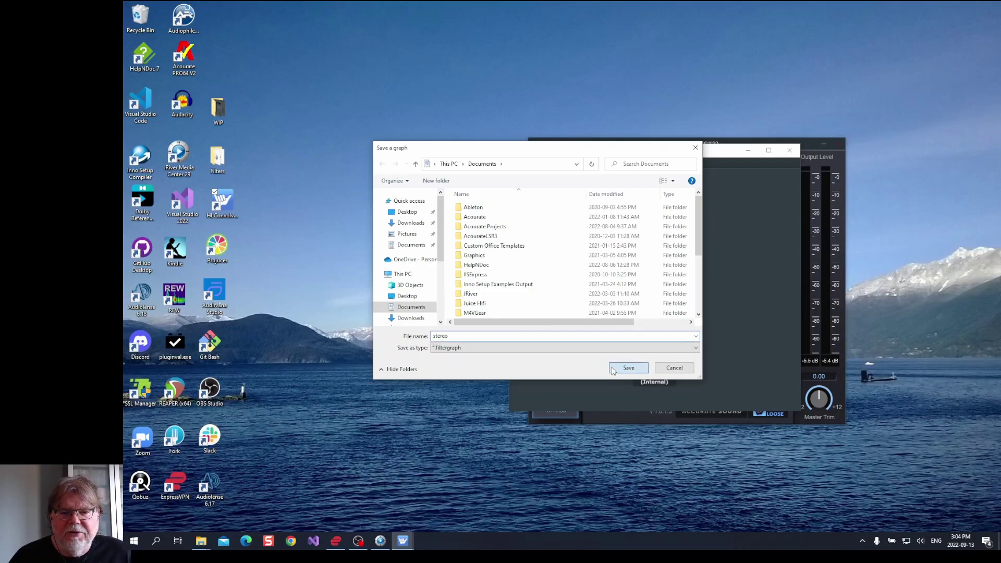
{"action": "left_click", "coordinate": [585, 271]}
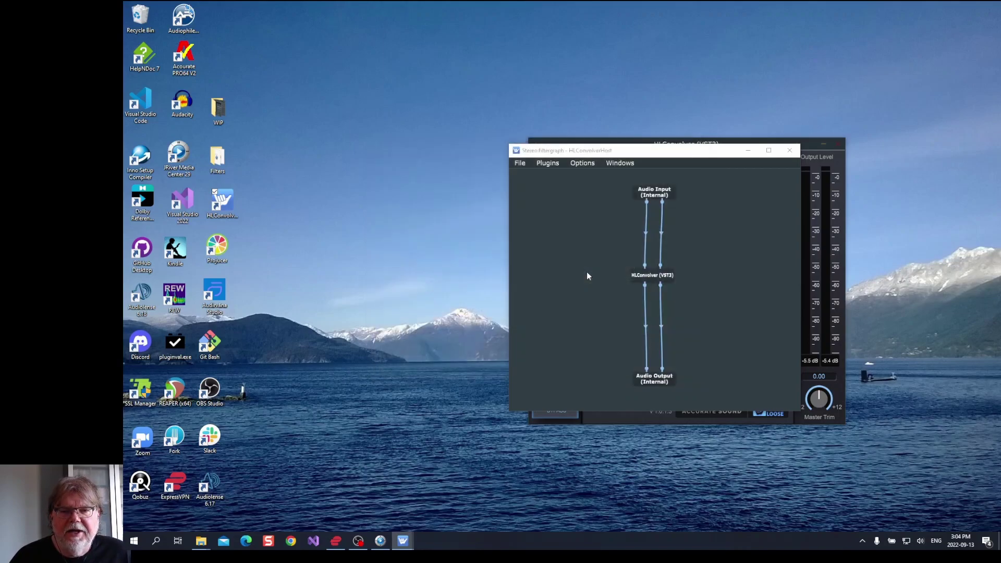
Close and relaunch HLConvolverHost to reload the saved graph, and start a new empty graph.
{"action": "left_click", "coordinate": [790, 150]}
{"action": "double_click", "coordinate": [221, 199]}
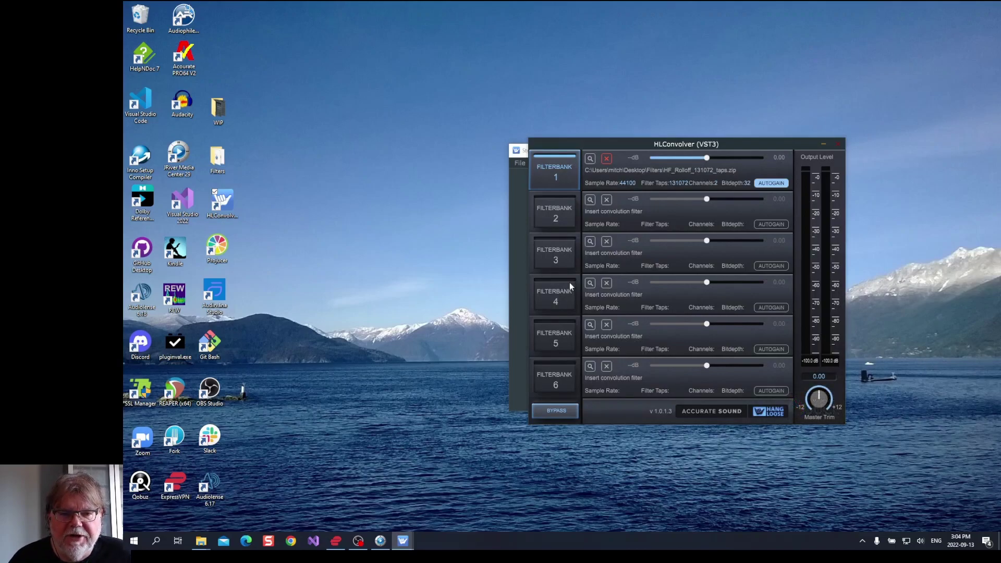
{"action": "left_click", "coordinate": [520, 246]}
{"action": "left_click", "coordinate": [520, 162]}
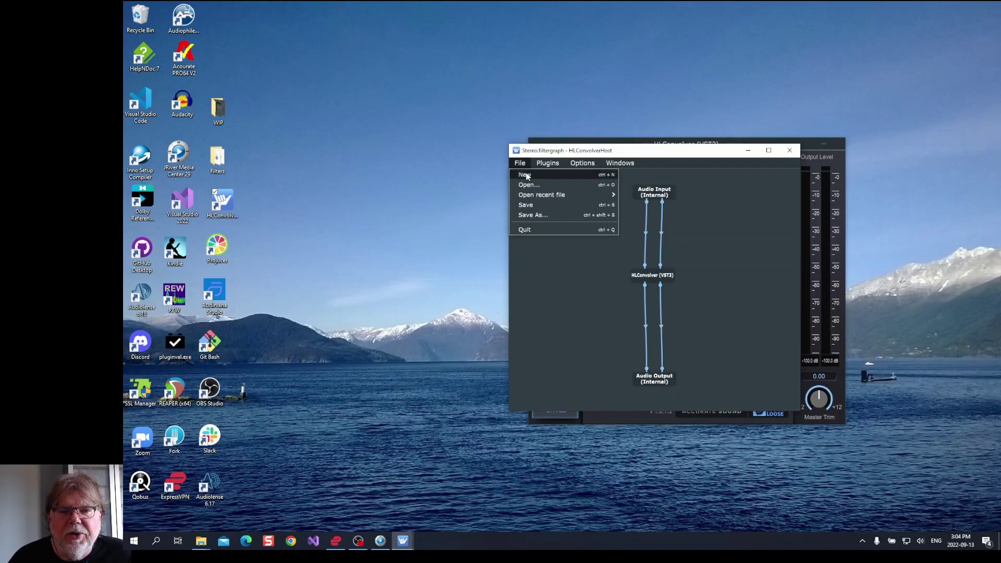
{"action": "left_click", "coordinate": [526, 177]}
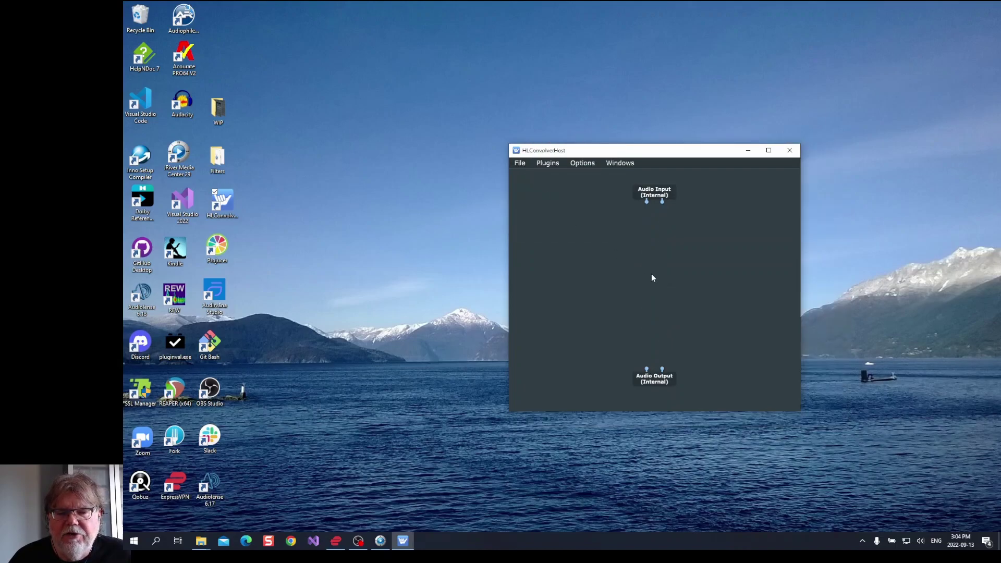
Insert the Accurate Sound HLConvolver (VST3) plugin into the new graph between Audio Input and Audio Output.
{"action": "right_click", "coordinate": [627, 258]}
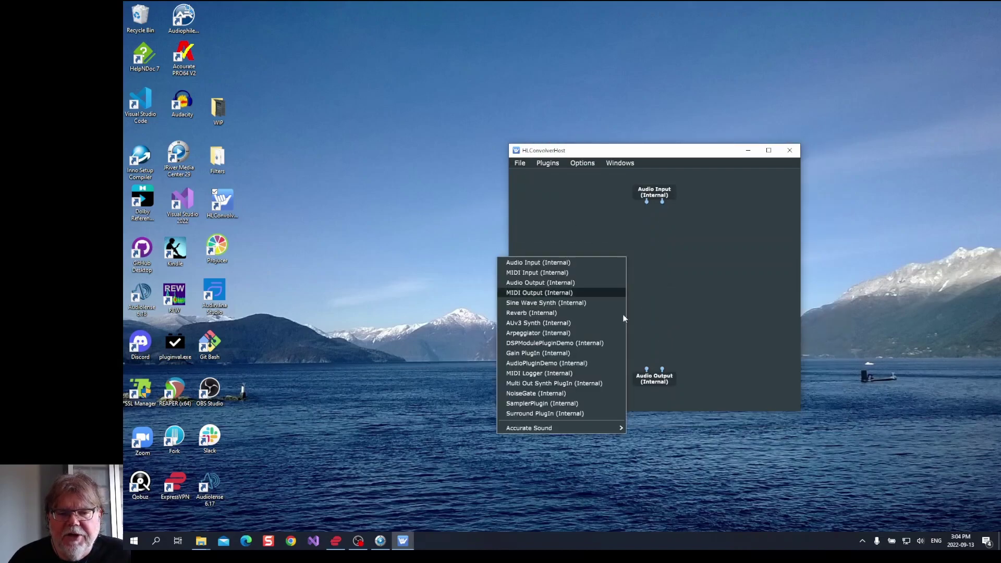
{"action": "mouse_move", "coordinate": [604, 425]}
{"action": "left_click", "coordinate": [649, 428]}
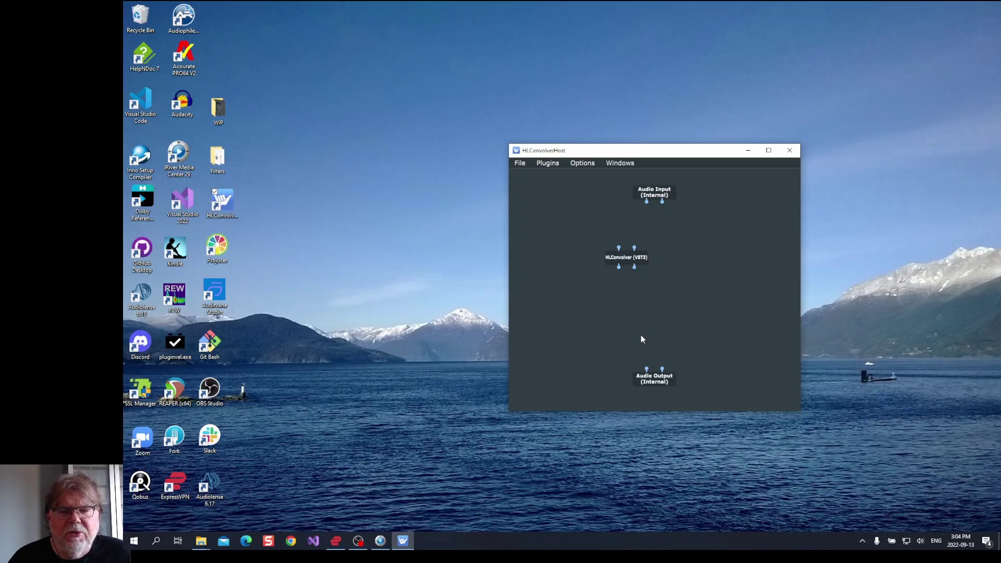
Configure the HLConvolver plugin's audio I/O with the Quadraphonic input channel layout and close the configuration.
{"action": "right_click", "coordinate": [640, 258]}
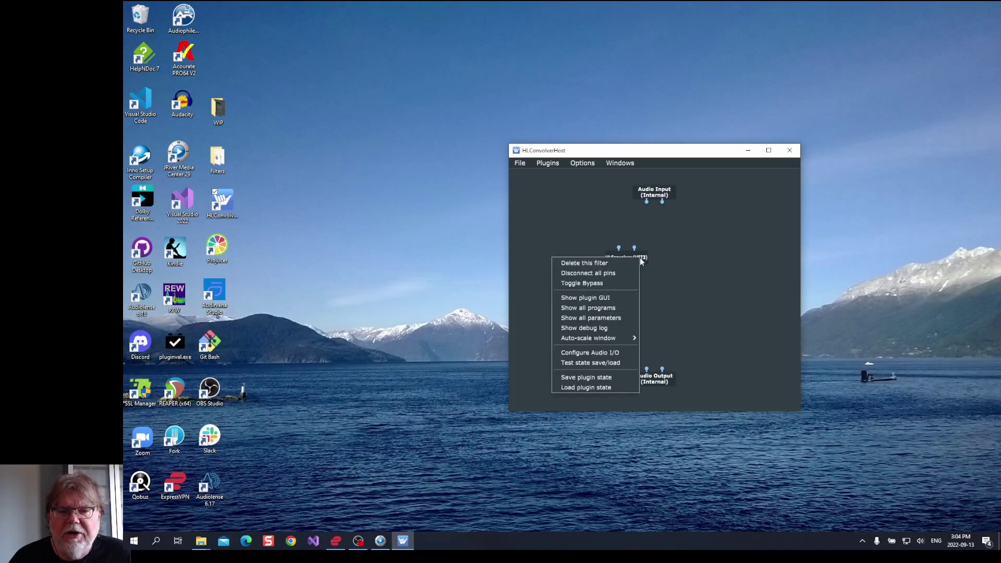
{"action": "left_click", "coordinate": [622, 352]}
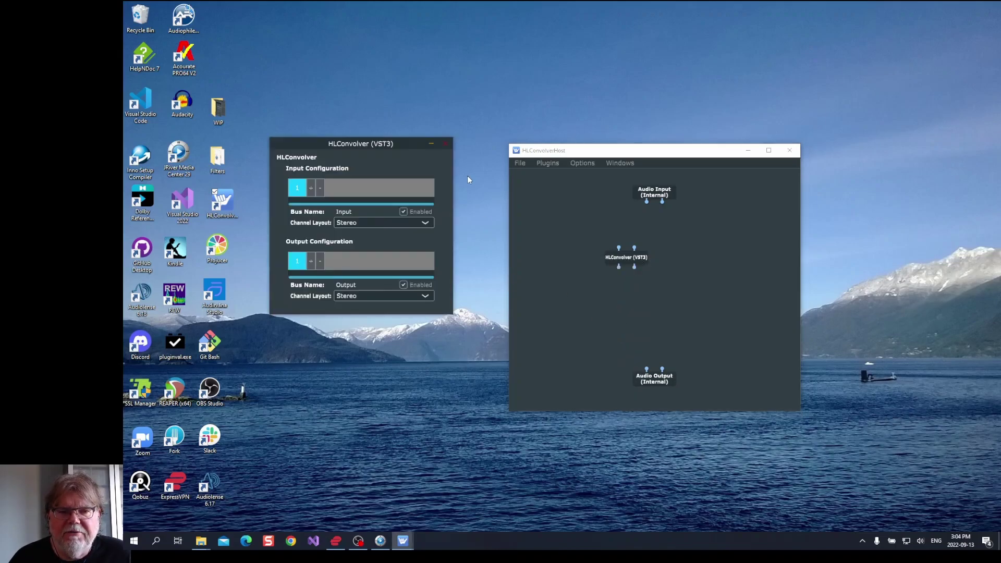
{"action": "left_click_drag", "start_coordinate": [390, 143], "coordinate": [654, 193]}
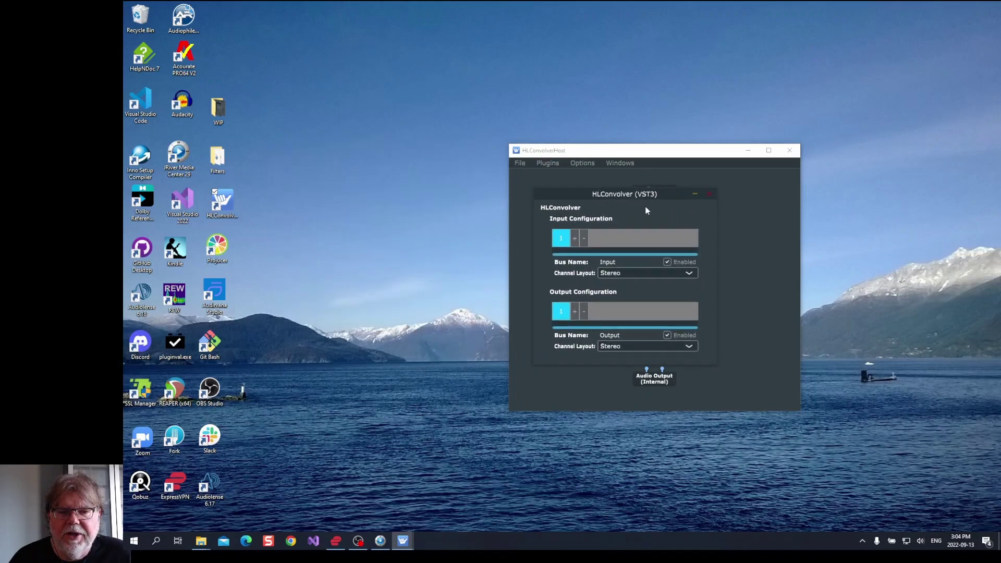
{"action": "left_click", "coordinate": [690, 273]}
{"action": "left_click", "coordinate": [642, 302]}
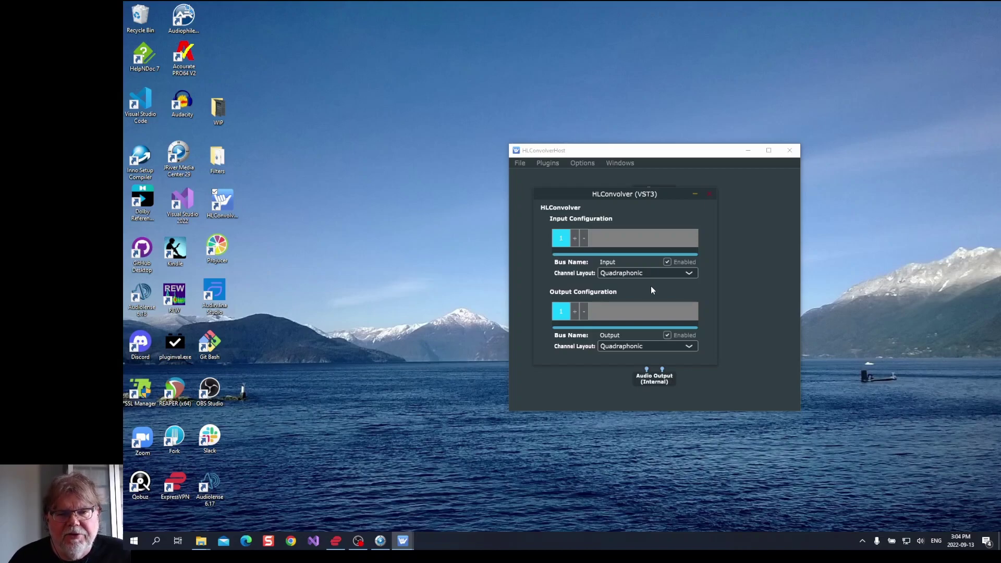
{"action": "left_click", "coordinate": [711, 194]}
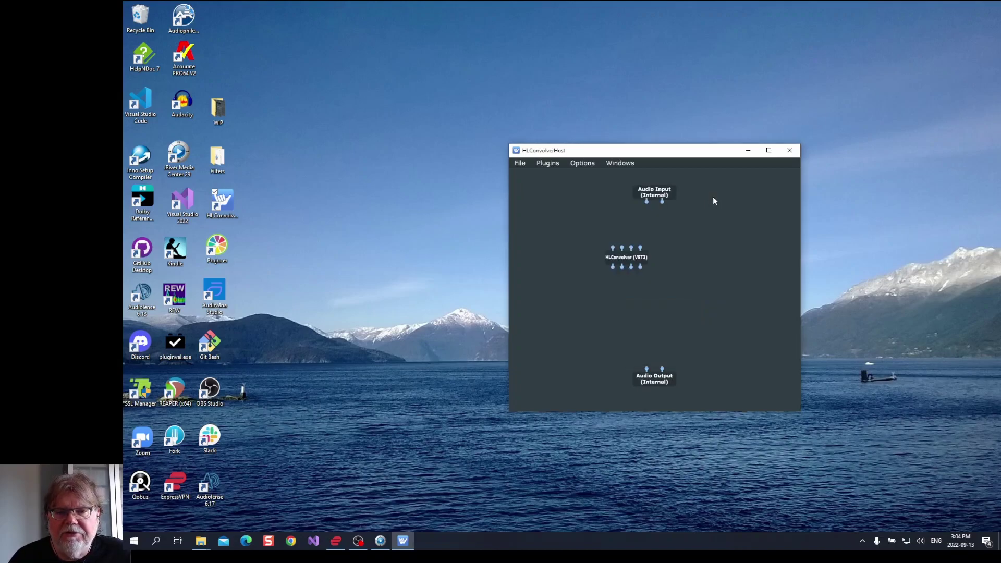
Connect both Audio Input channels to HLConvolver's first two inputs, and its outputs 1 and 3 to Audio Output 1, 2 and 4 to output 2.
{"action": "left_click_drag", "start_coordinate": [632, 254], "coordinate": [671, 252]}
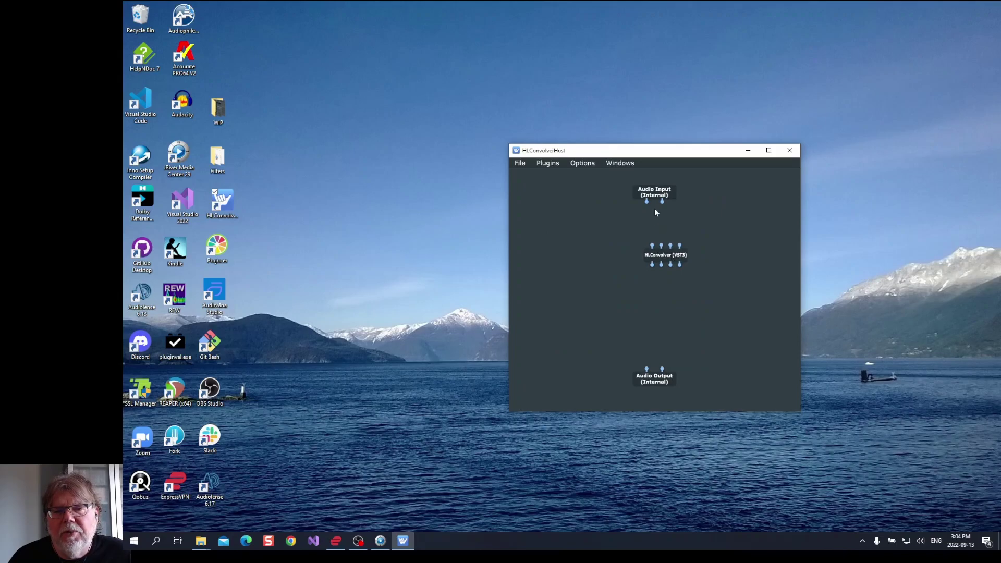
{"action": "left_click_drag", "start_coordinate": [661, 202], "coordinate": [647, 369]}
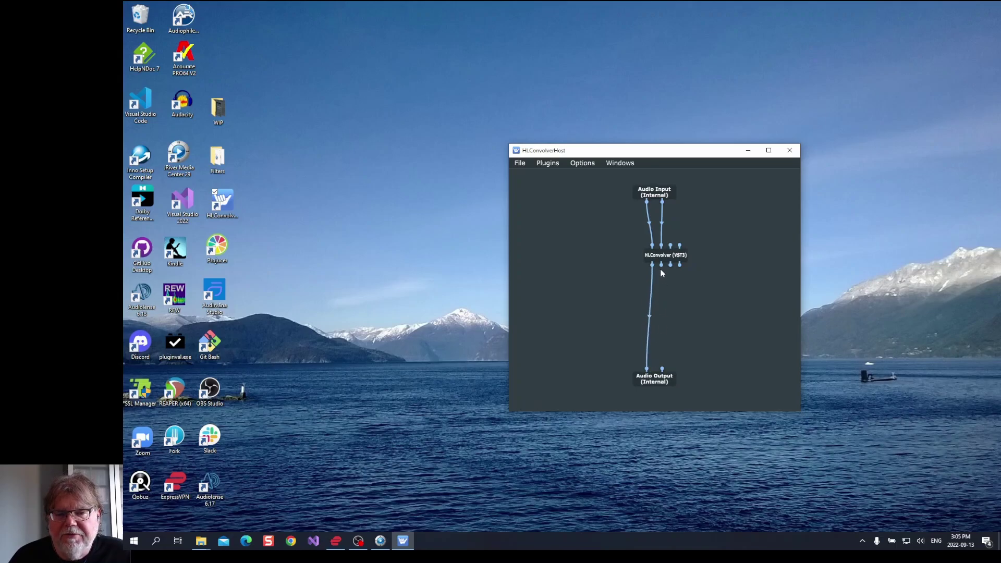
{"action": "left_click_drag", "start_coordinate": [661, 265], "coordinate": [663, 374]}
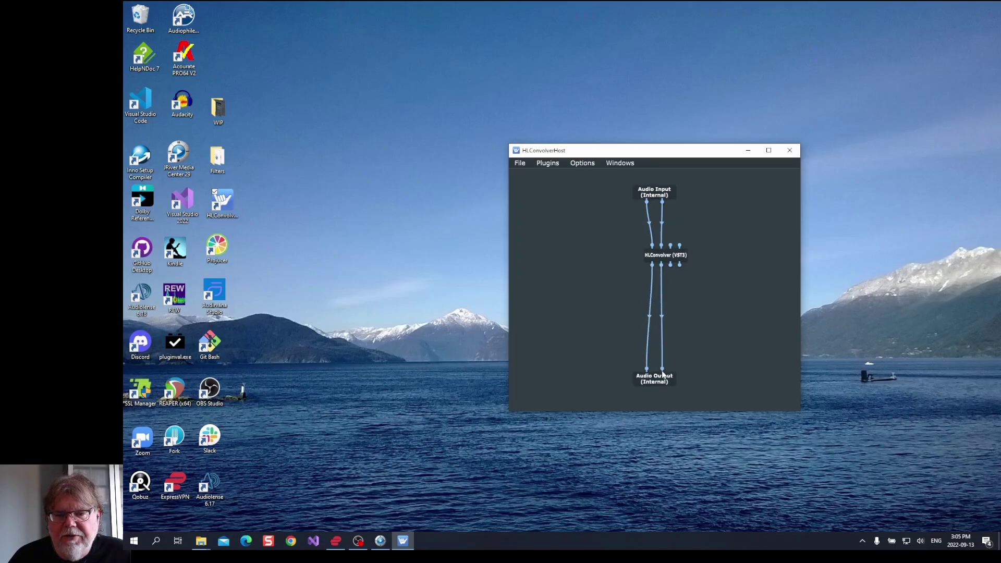
{"action": "left_click_drag", "start_coordinate": [670, 265], "coordinate": [651, 366]}
{"action": "left_click_drag", "start_coordinate": [679, 265], "coordinate": [663, 371]}
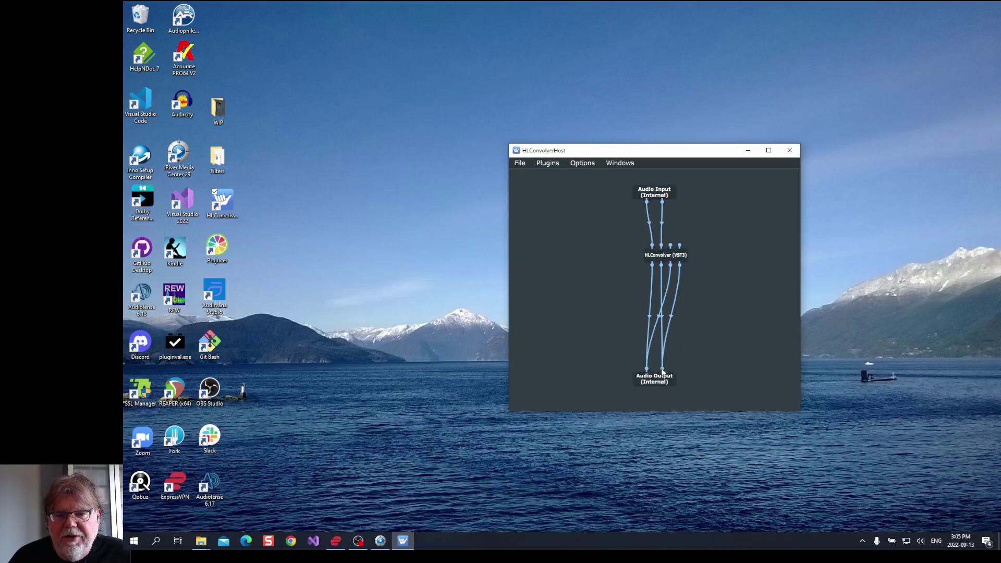
Open the HLConvolver plugin and load HRTF.cfg from the Desktop's Filters\HRTF folder into Filterbank 1.
{"action": "double_click", "coordinate": [658, 257]}
{"action": "left_click_drag", "start_coordinate": [424, 133], "coordinate": [702, 155]}
{"action": "left_click", "coordinate": [522, 166]}
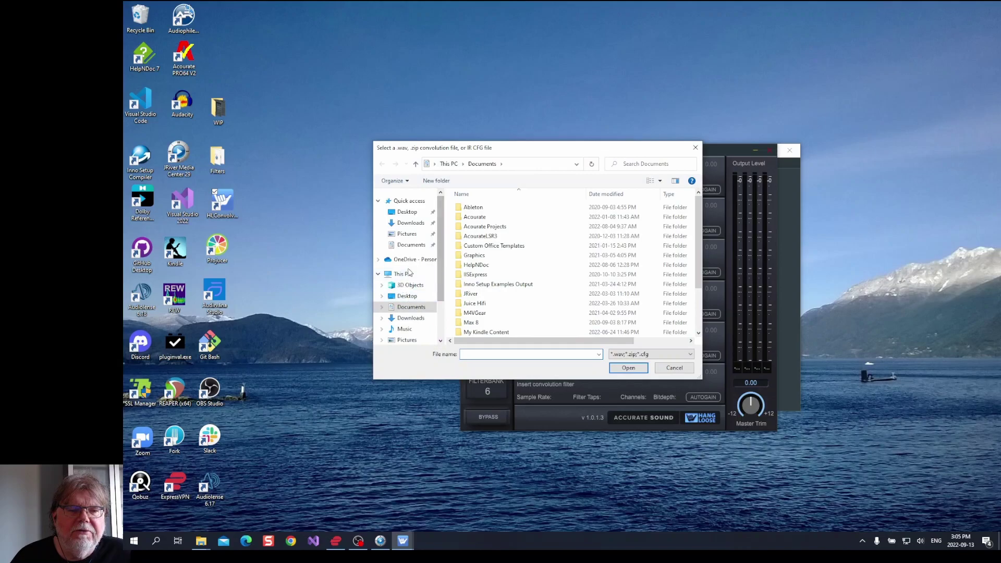
{"action": "left_click", "coordinate": [407, 296]}
{"action": "double_click", "coordinate": [471, 223]}
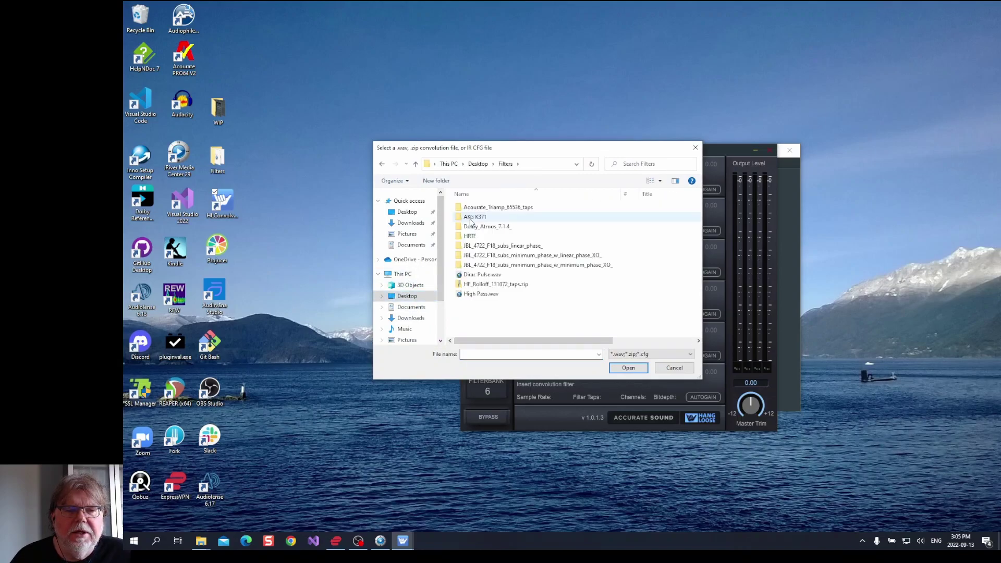
{"action": "double_click", "coordinate": [478, 238]}
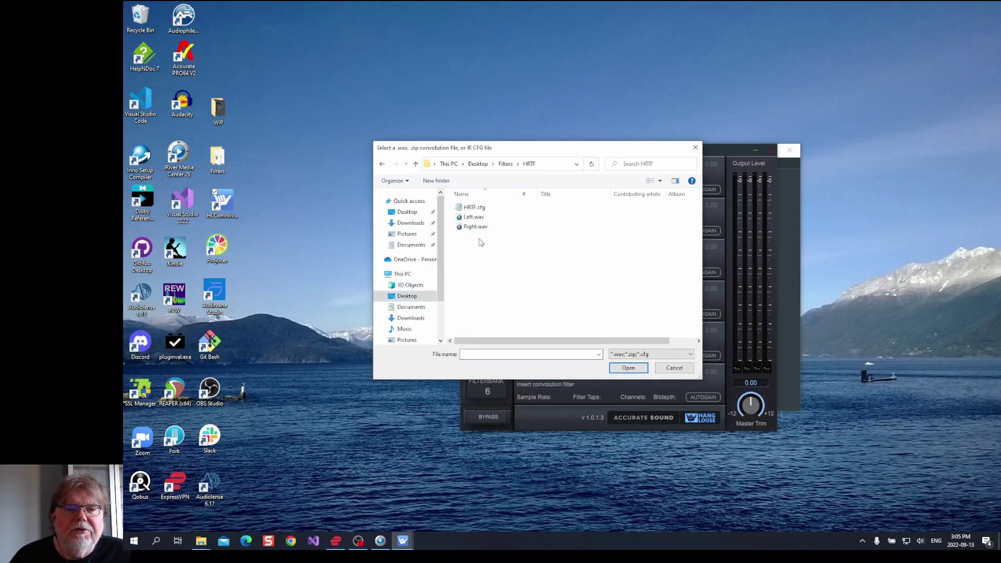
{"action": "left_click", "coordinate": [472, 208]}
{"action": "left_click", "coordinate": [628, 368]}
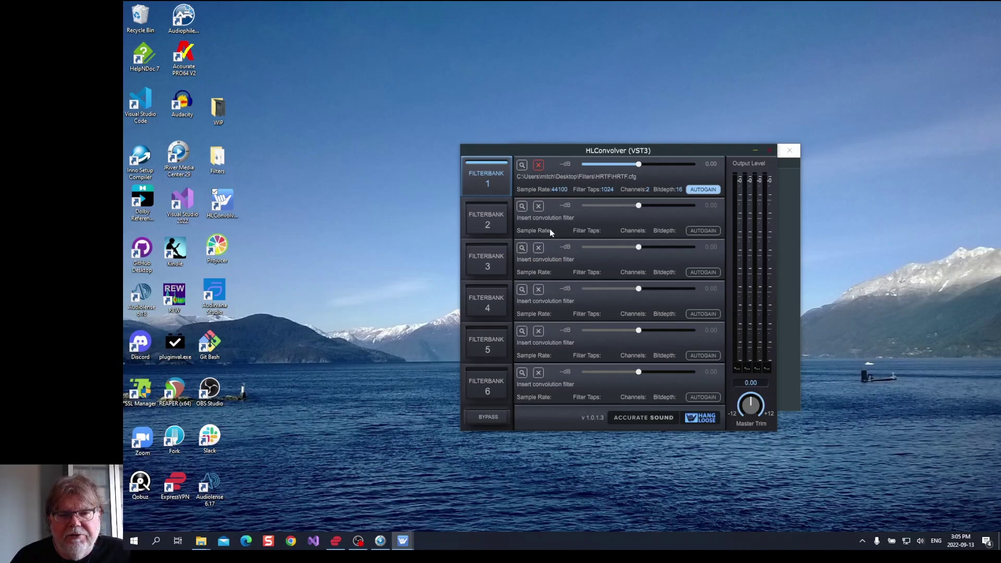
Load Dirac Pulse.wav from the Filters folder into Filterbank 2 and make Filterbank 2 the active one.
{"action": "left_click", "coordinate": [522, 206]}
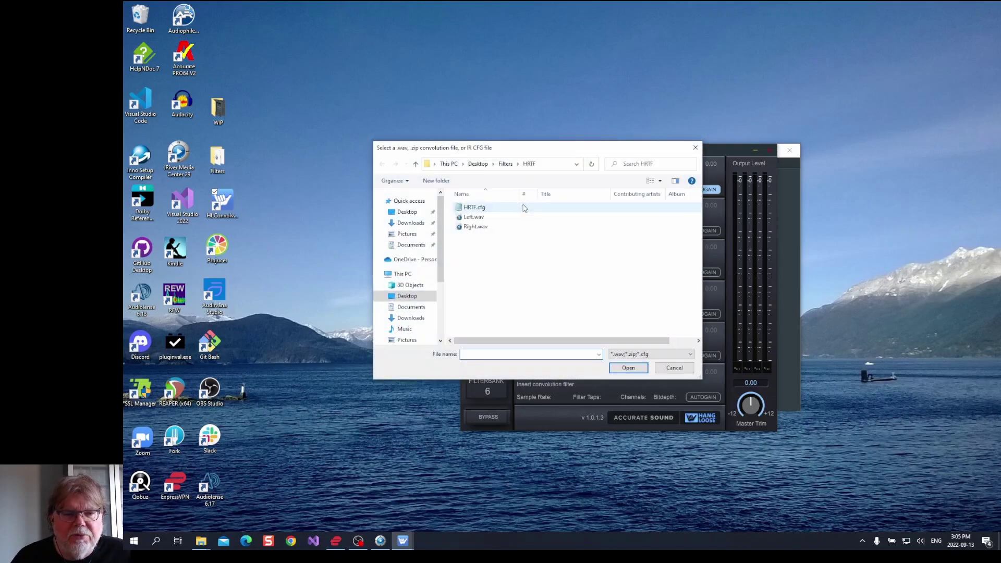
{"action": "left_click", "coordinate": [415, 164]}
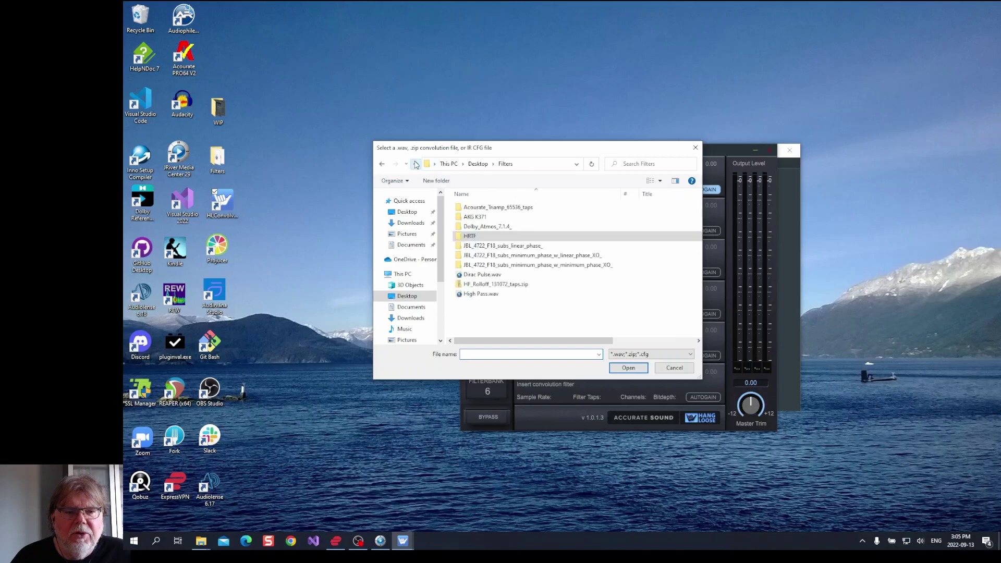
{"action": "left_click", "coordinate": [480, 274]}
{"action": "left_click", "coordinate": [641, 369]}
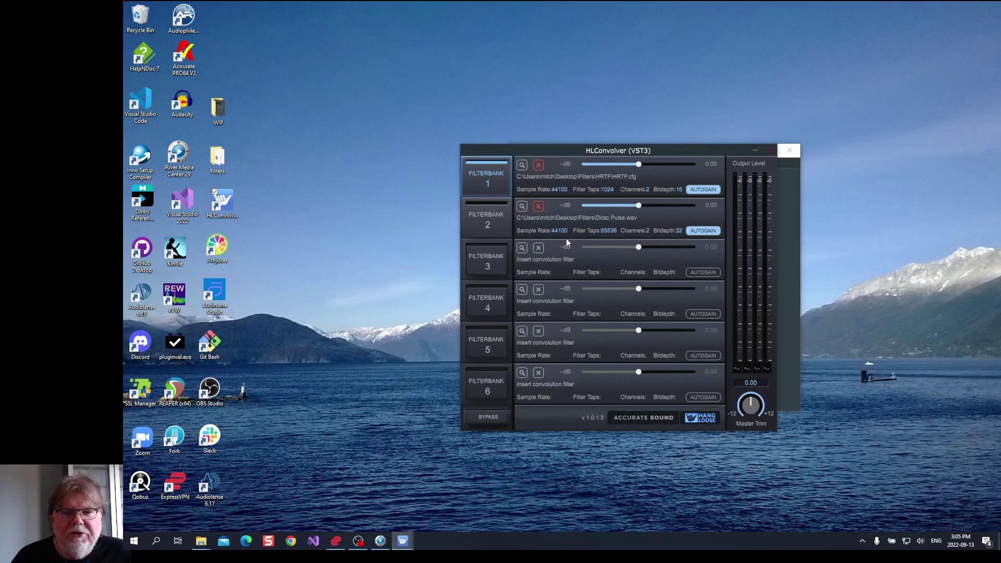
{"action": "left_click", "coordinate": [493, 218]}
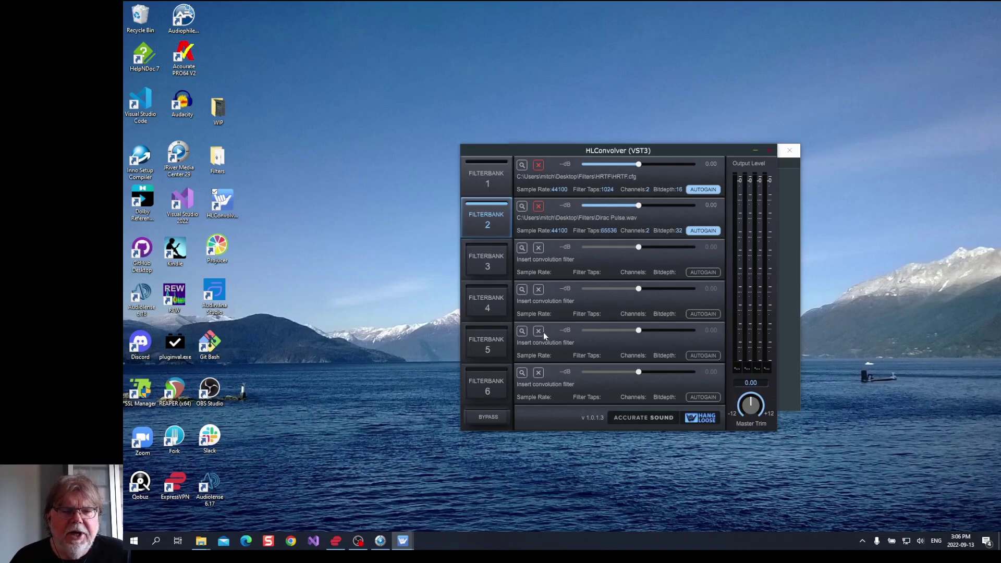
{"action": "left_click", "coordinate": [483, 174]}
{"action": "left_click", "coordinate": [494, 226]}
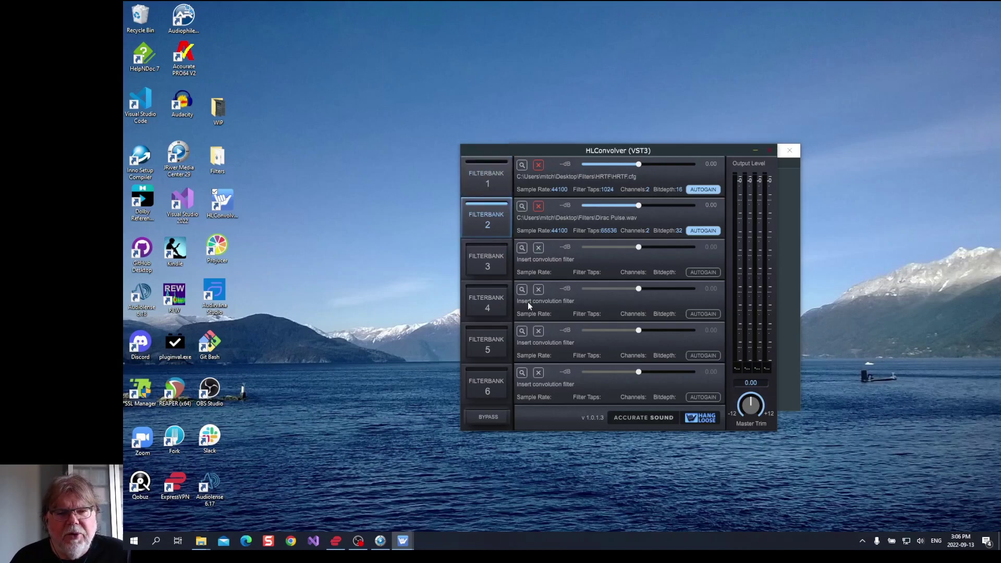
Switch to JRiver Media Center, start playing Sample Track, and return to the HLConvolver plugin window.
{"action": "left_click", "coordinate": [380, 541]}
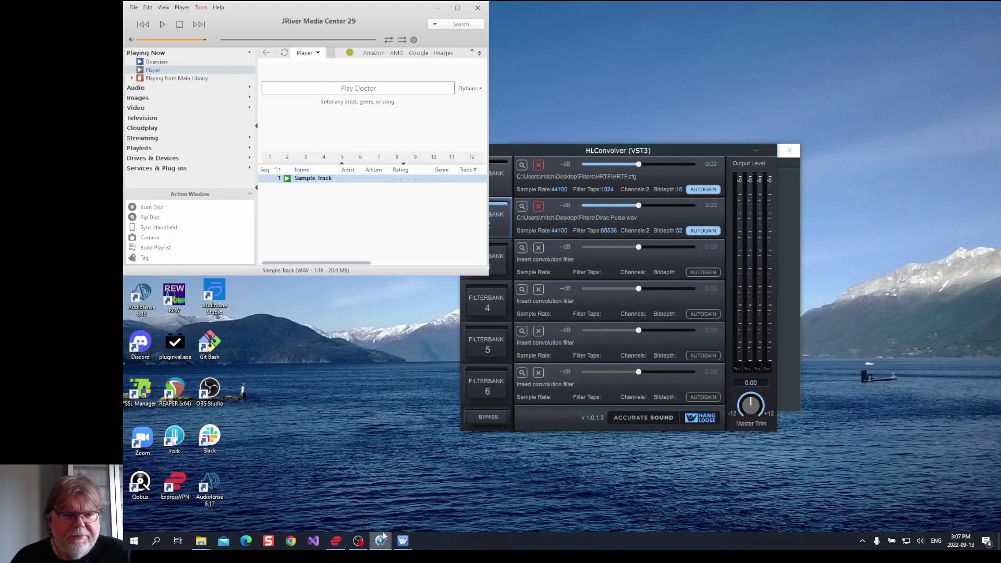
{"action": "double_click", "coordinate": [310, 179]}
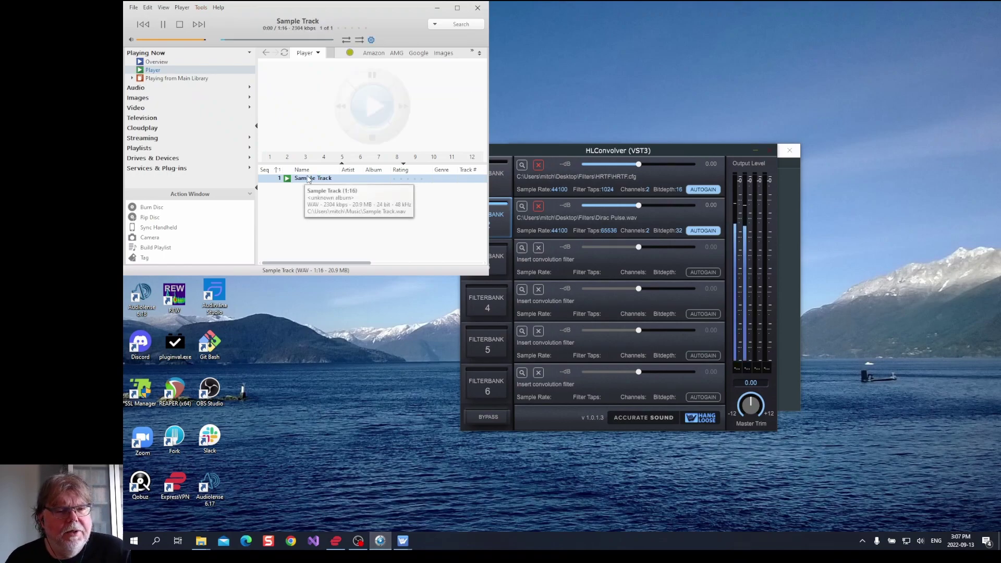
{"action": "left_click", "coordinate": [719, 148]}
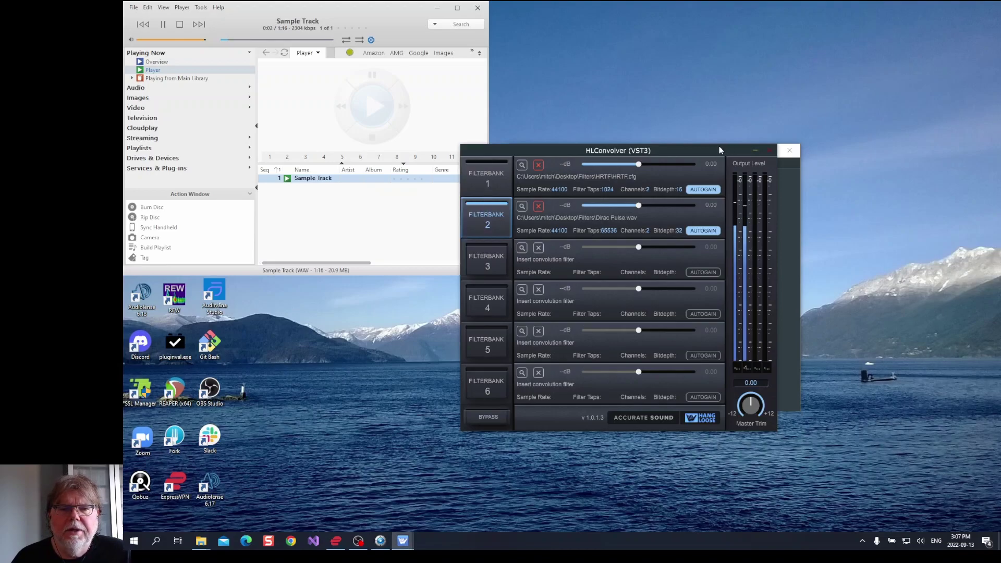
Compare the HRTF and Dirac Pulse filters during playback by alternating between Filterbank 1 and Filterbank 2, finishing on Filterbank 1.
{"action": "left_click", "coordinate": [486, 180]}
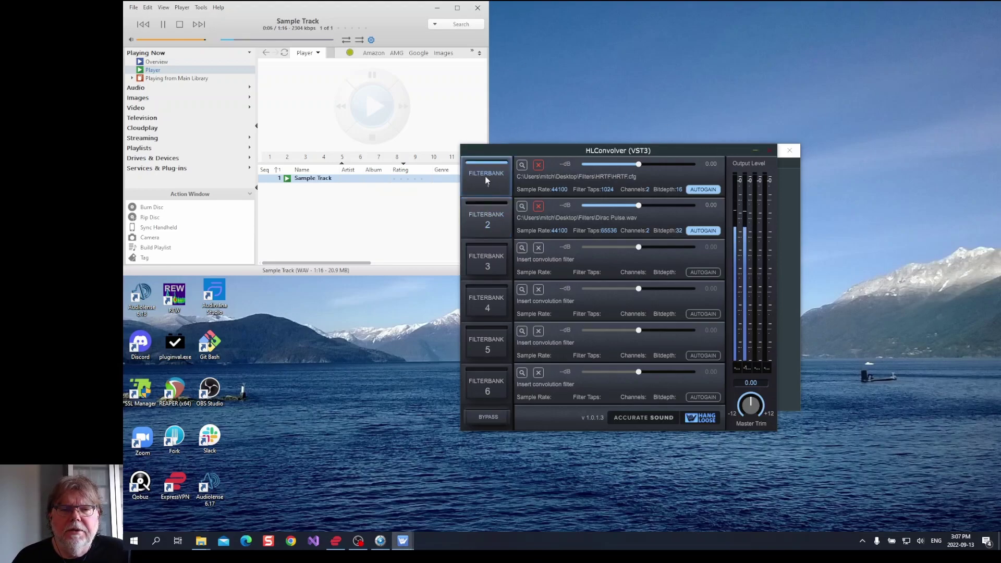
{"action": "left_click", "coordinate": [492, 222]}
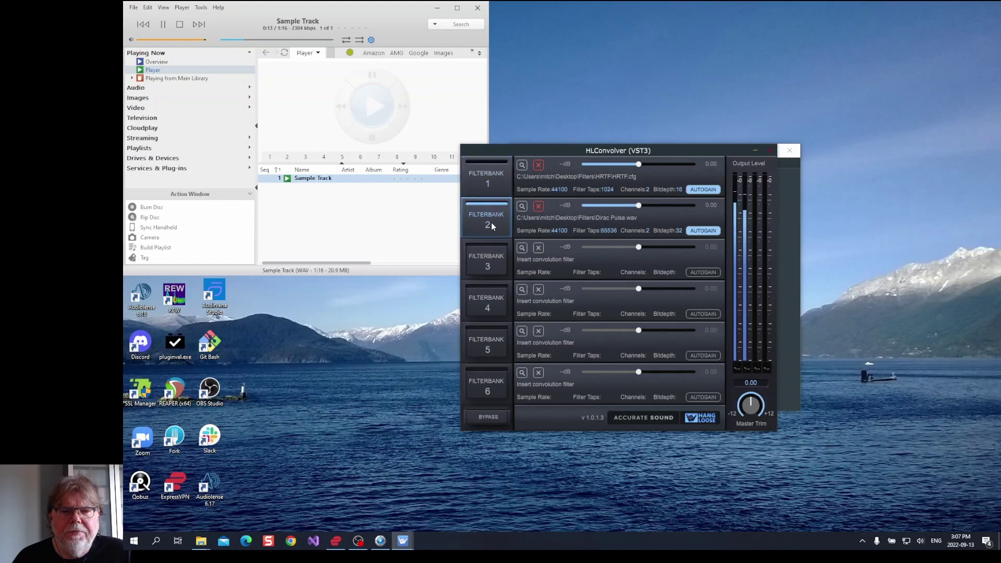
{"action": "left_click", "coordinate": [494, 173]}
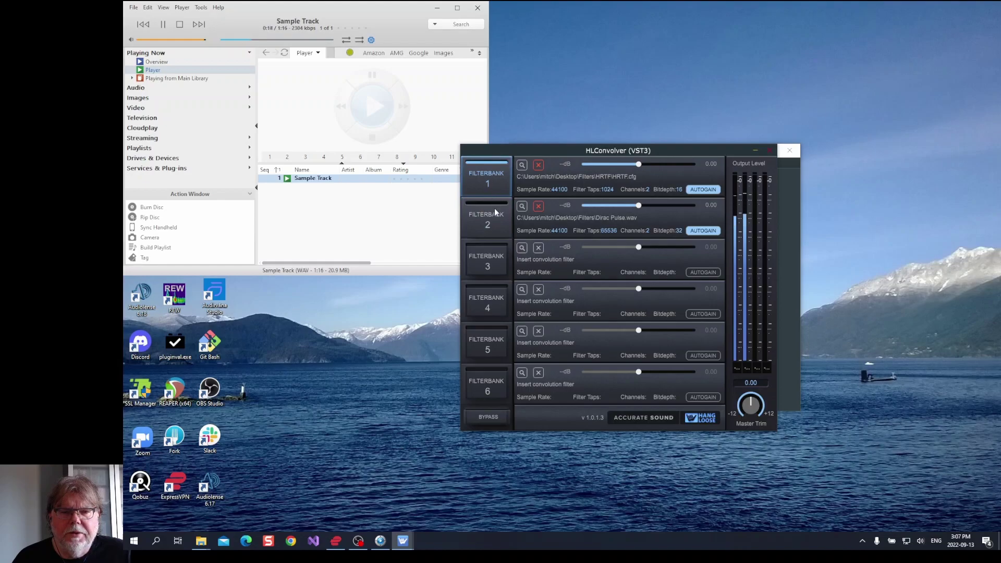
{"action": "left_click", "coordinate": [493, 224]}
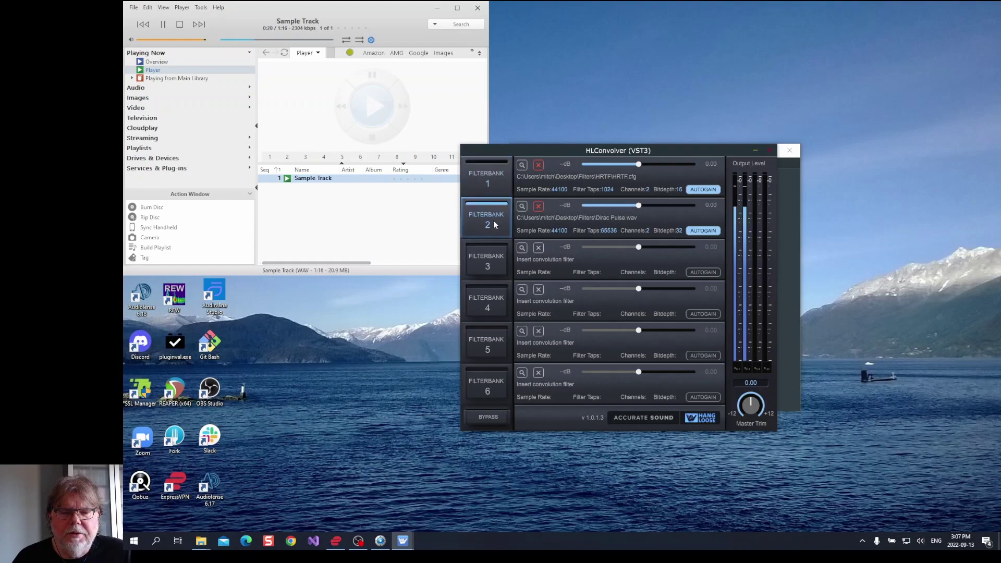
{"action": "left_click", "coordinate": [498, 178]}
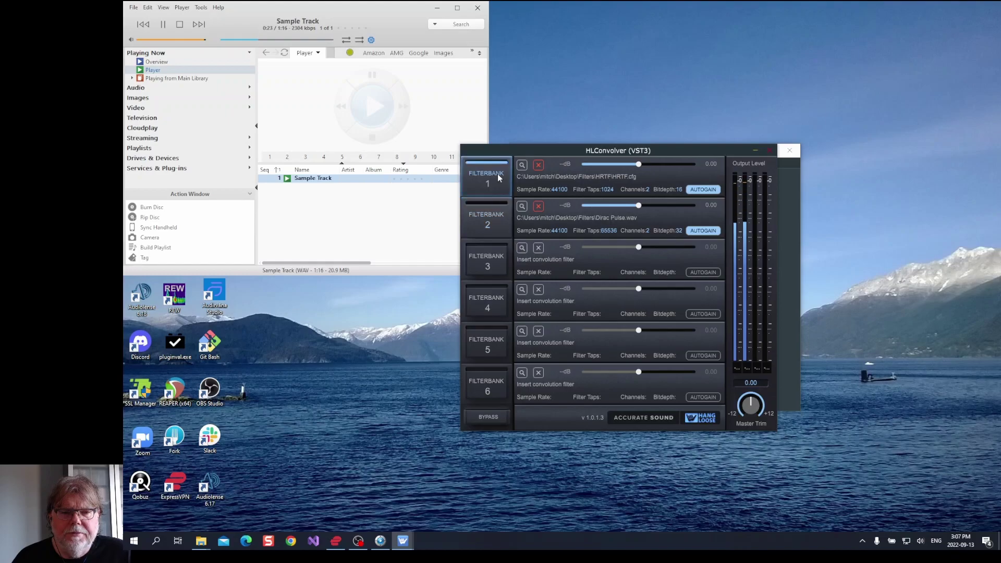
{"action": "left_click", "coordinate": [491, 218]}
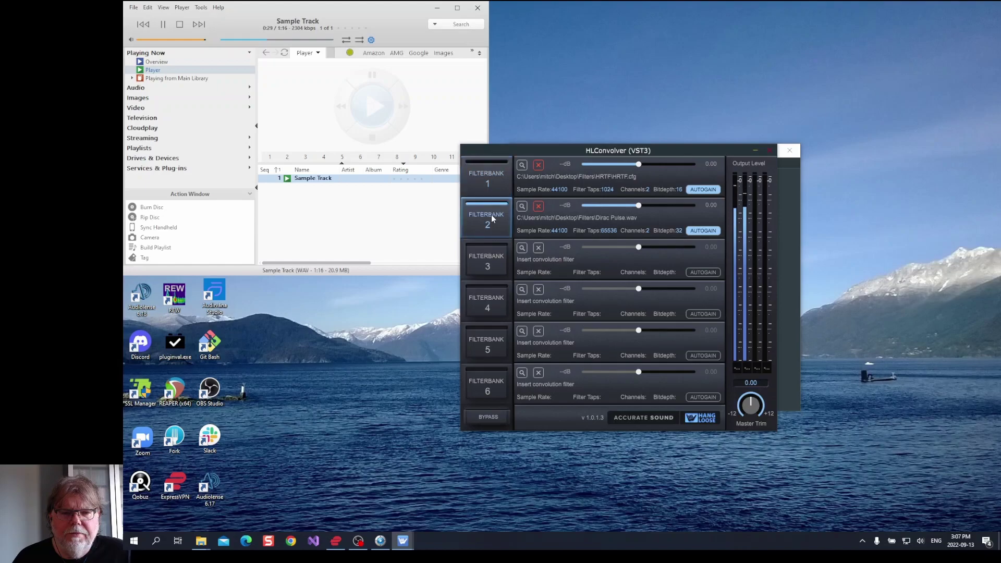
{"action": "left_click", "coordinate": [494, 179]}
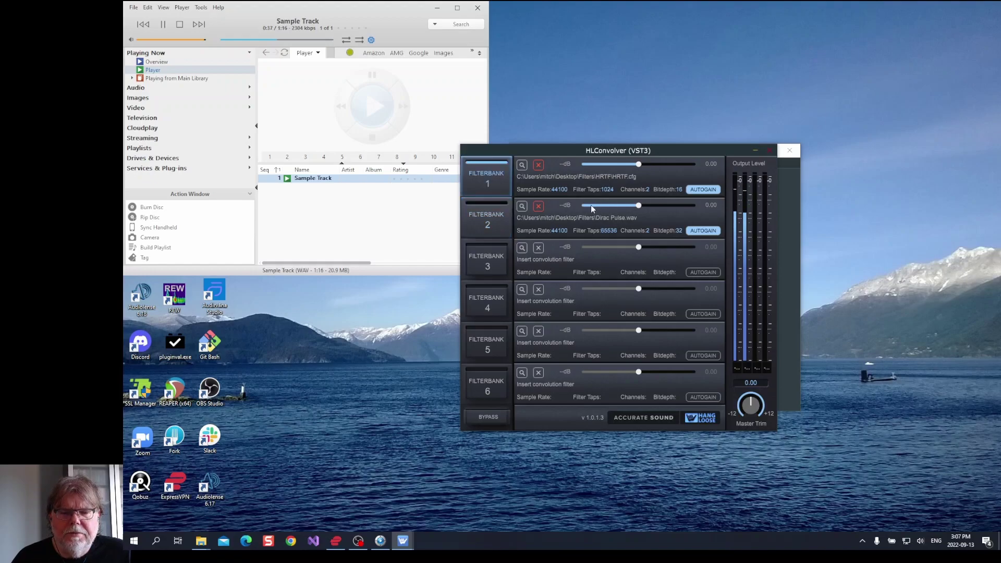
{"action": "left_click", "coordinate": [501, 211]}
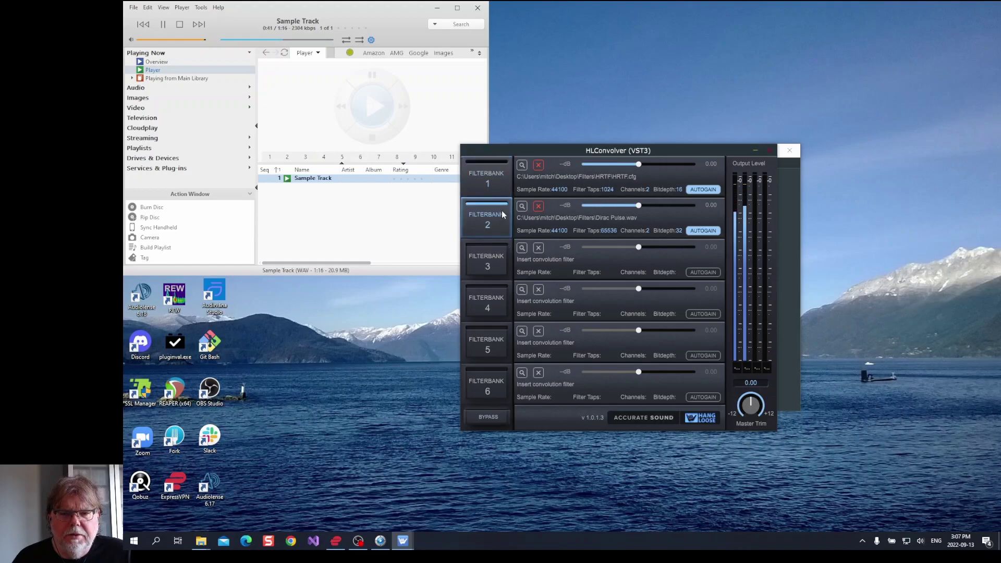
{"action": "left_click", "coordinate": [501, 182]}
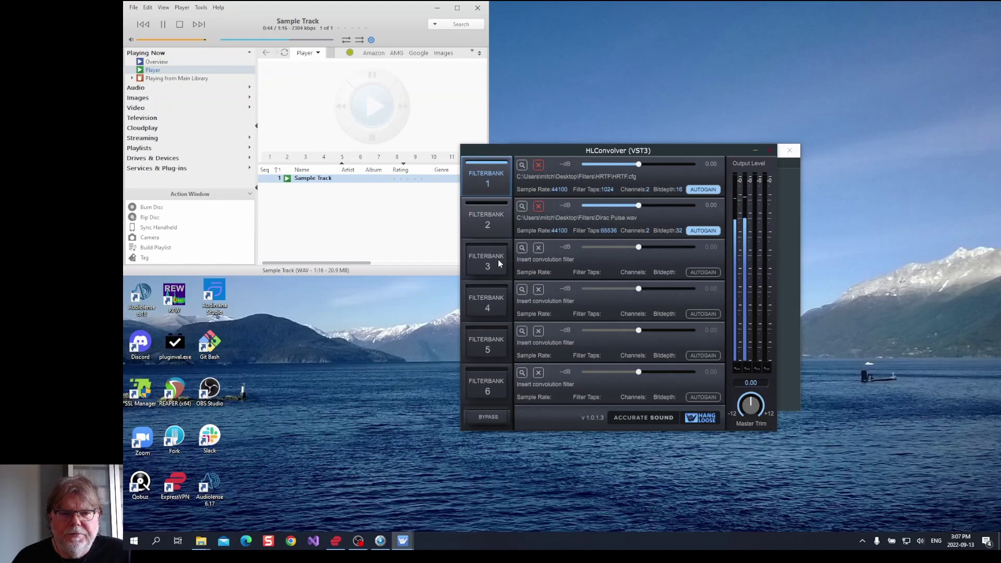
Stop the Sample Track playback in JRiver Media Center and return to the HLConvolver plugin window.
{"action": "left_click", "coordinate": [179, 26]}
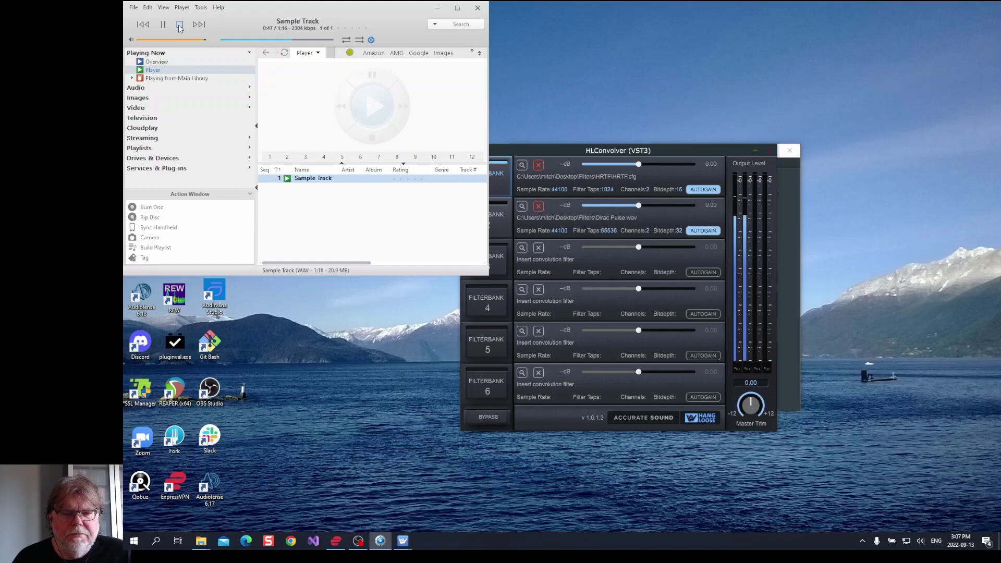
{"action": "left_click", "coordinate": [179, 26]}
{"action": "left_click", "coordinate": [629, 152]}
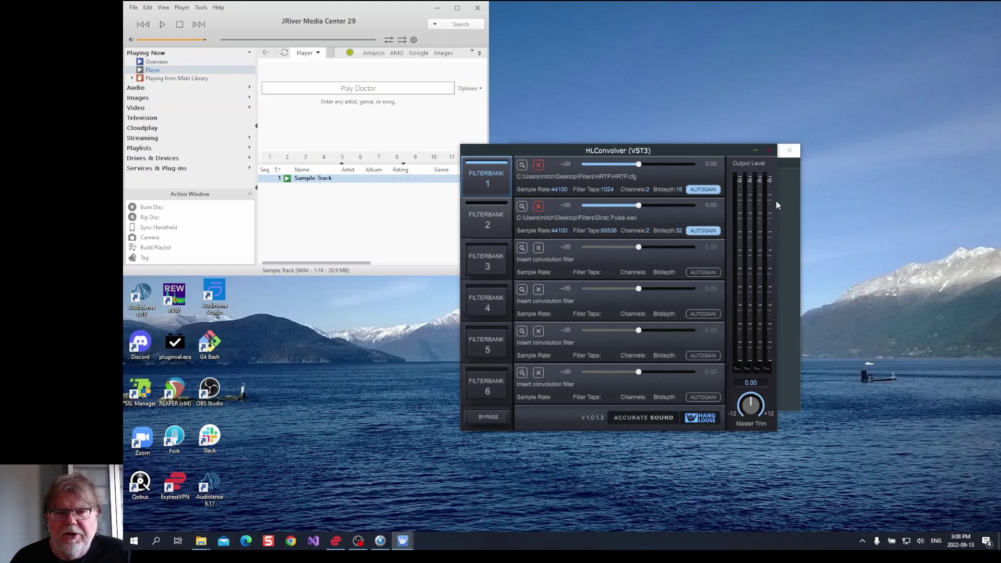
Start a new filter graph in HLConvolverHost, discarding the changes to the unnamed graph.
{"action": "left_click", "coordinate": [794, 208]}
{"action": "left_click", "coordinate": [520, 164]}
{"action": "left_click", "coordinate": [526, 178]}
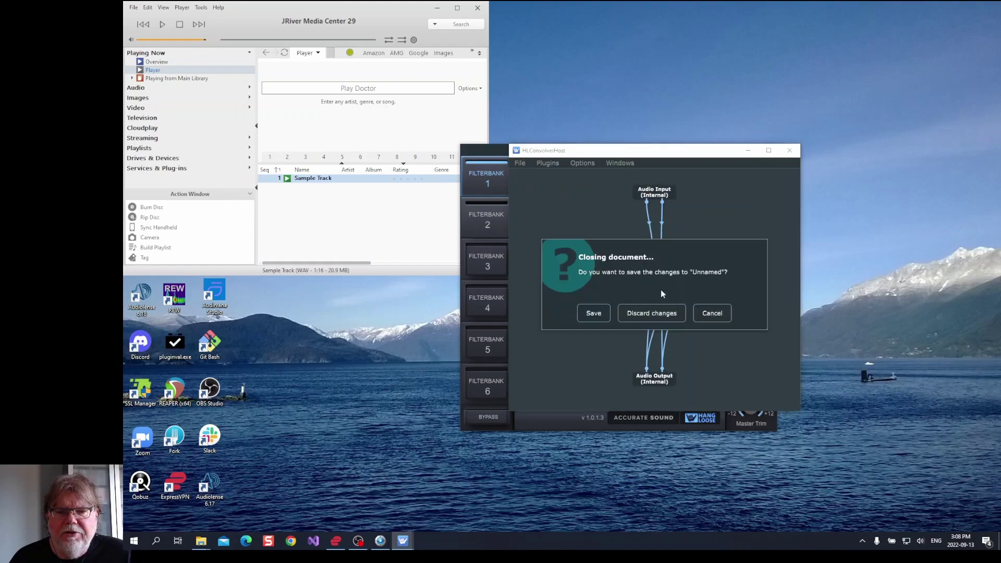
{"action": "left_click", "coordinate": [658, 313]}
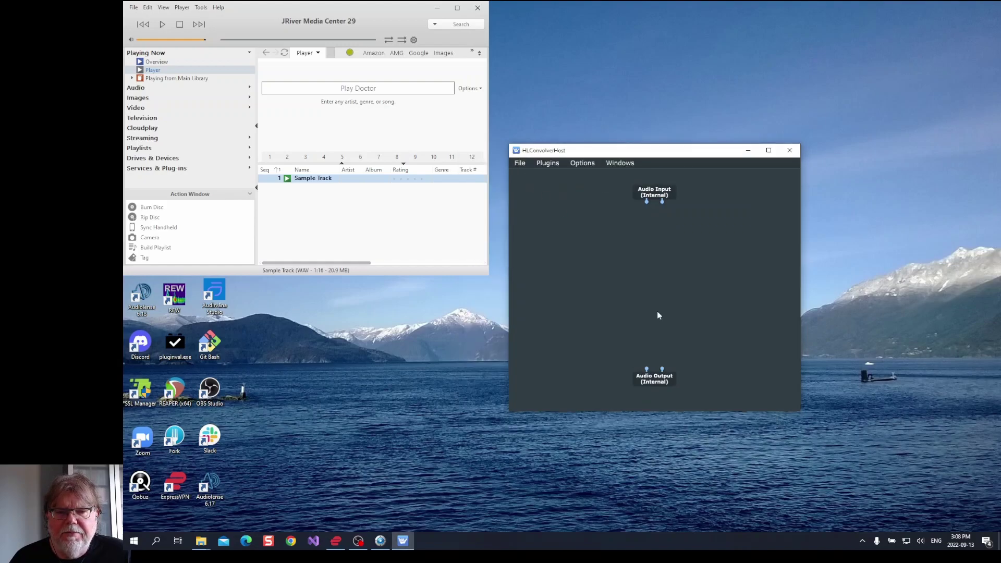
Add the Accurate Sound HLConvolver plugin to the empty graph and place it between Audio Input and Audio Output.
{"action": "right_click", "coordinate": [572, 241]}
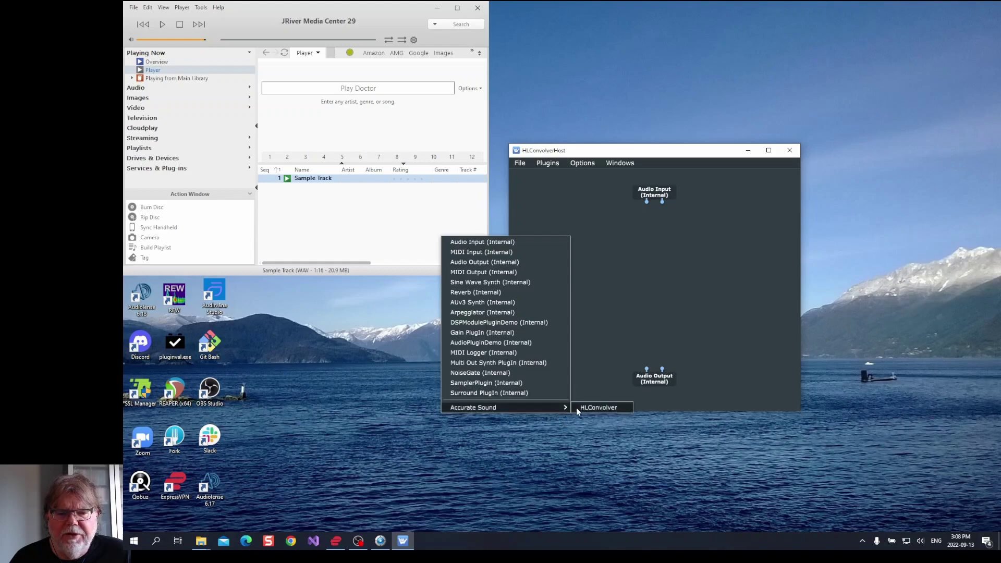
{"action": "left_click", "coordinate": [578, 408]}
{"action": "left_click_drag", "start_coordinate": [584, 238], "coordinate": [644, 266]}
Open the HLConvolver plugin's audio I/O configuration and set the input channel layout to 5.1 Surround.
{"action": "right_click", "coordinate": [643, 264]}
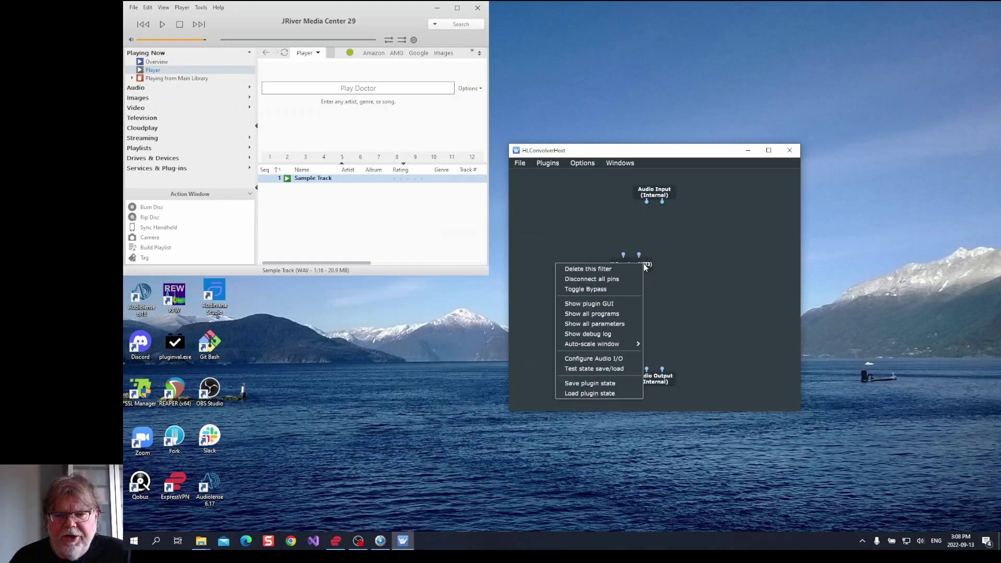
{"action": "left_click", "coordinate": [634, 359]}
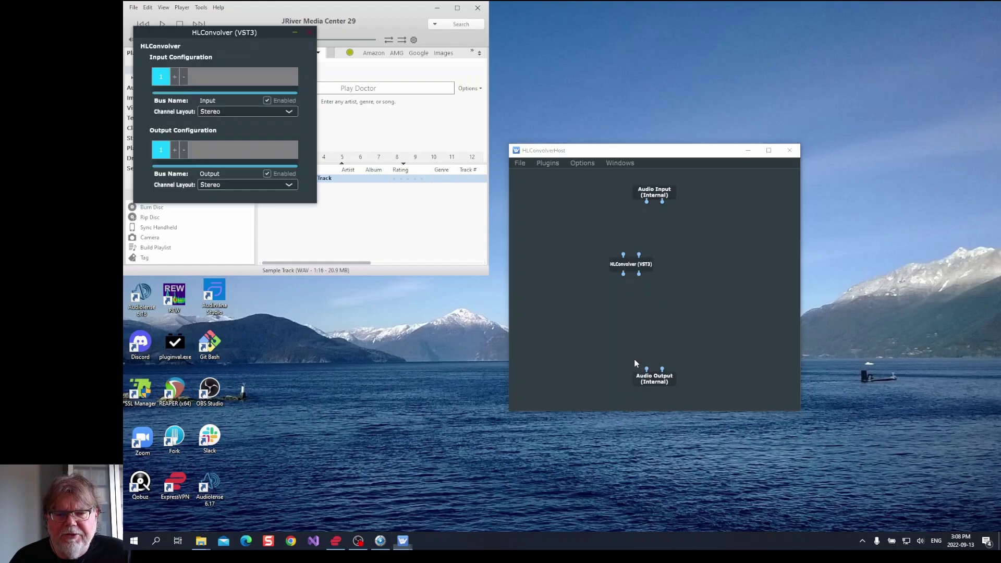
{"action": "left_click_drag", "start_coordinate": [240, 33], "coordinate": [636, 224]}
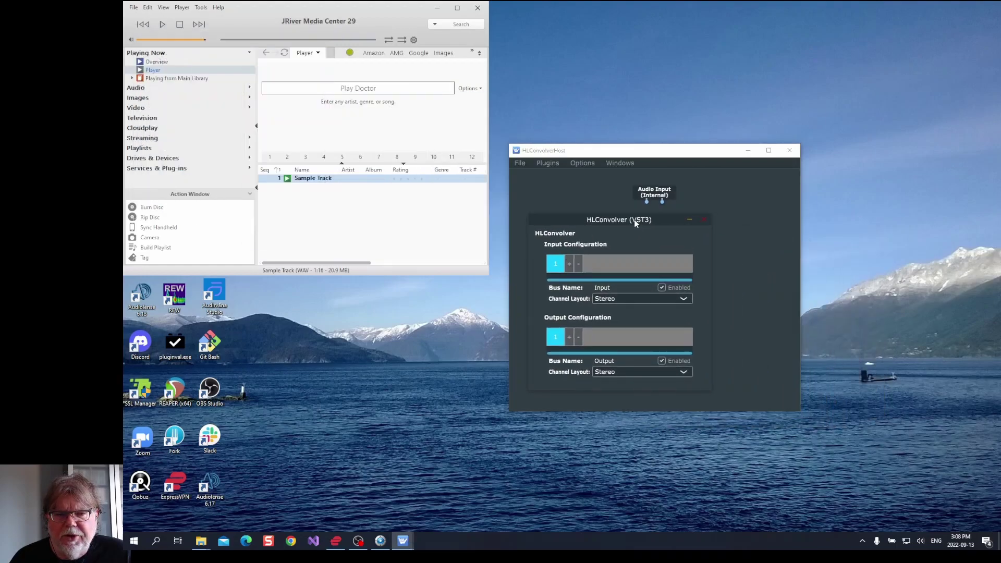
{"action": "left_click", "coordinate": [687, 301]}
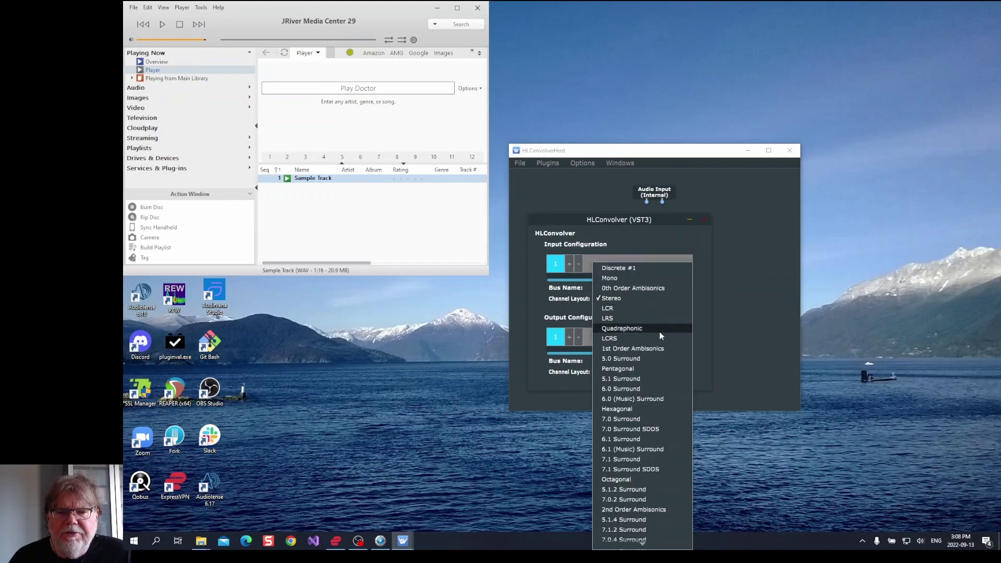
{"action": "left_click", "coordinate": [650, 379]}
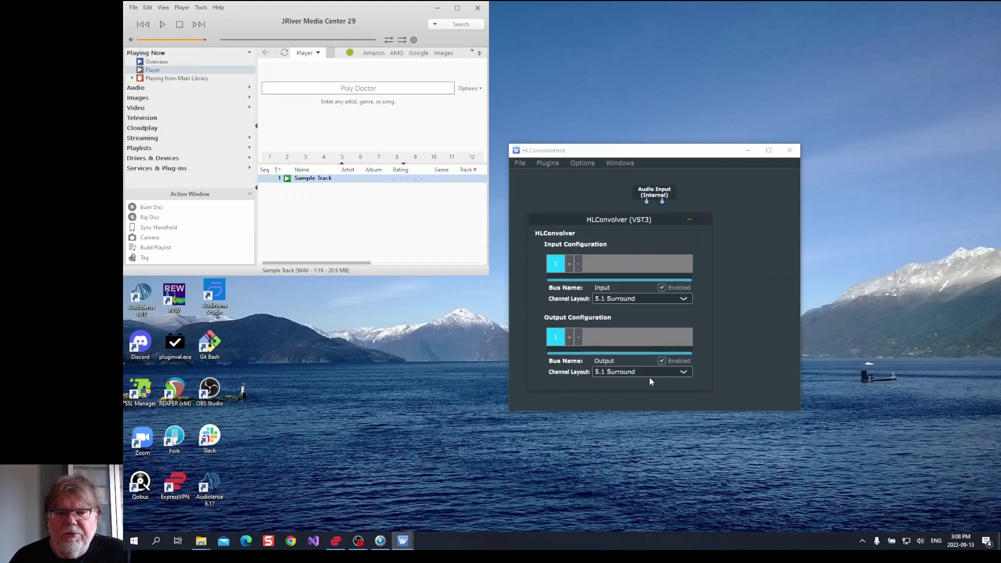
Close the I/O configuration and connect the two Audio Input channels to HLConvolver's first and second inputs.
{"action": "left_click", "coordinate": [706, 220]}
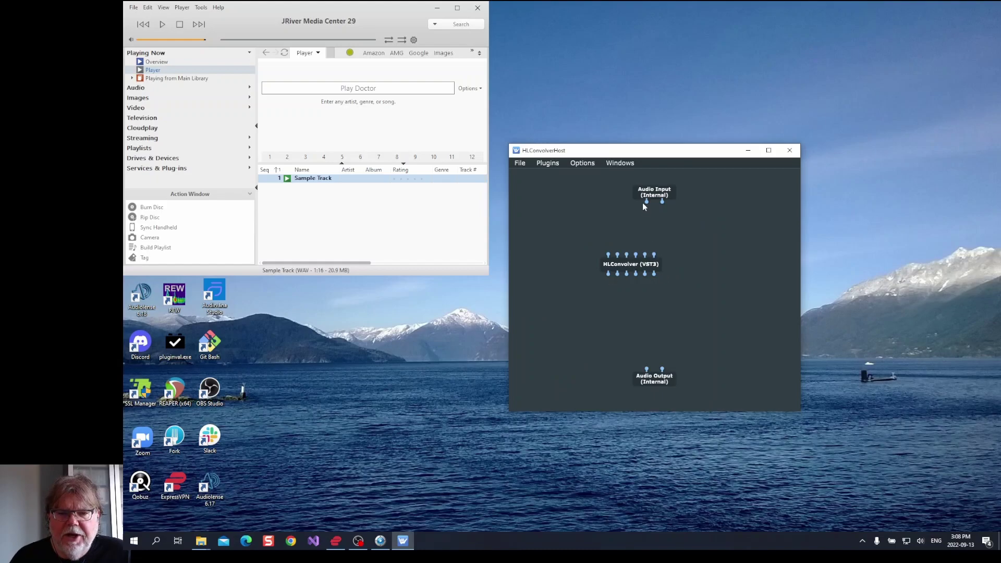
{"action": "left_click_drag", "start_coordinate": [646, 201], "coordinate": [606, 255]}
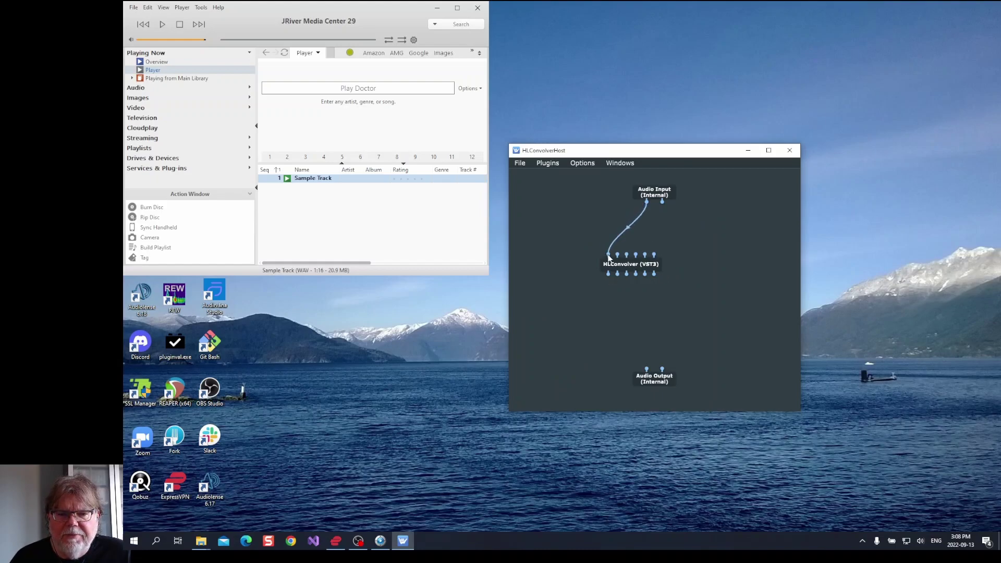
{"action": "left_click_drag", "start_coordinate": [662, 203], "coordinate": [618, 256]}
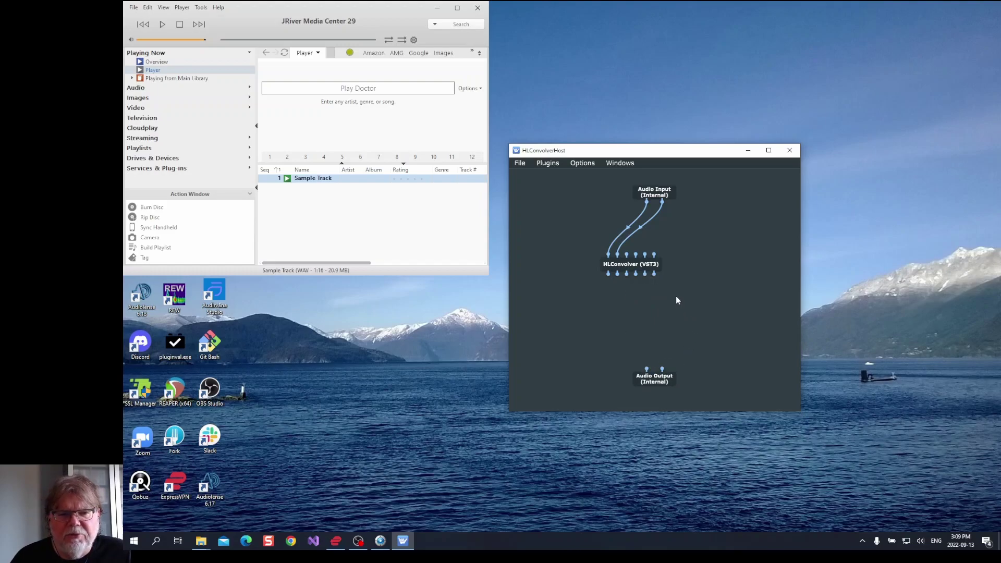
Open HLConvolver, move its window over the graph, and load jbl_4722_f18_subs_minimum_phase_w_minimum_phase_xo_2.0_441.cfg into Filterbank 1.
{"action": "double_click", "coordinate": [639, 270]}
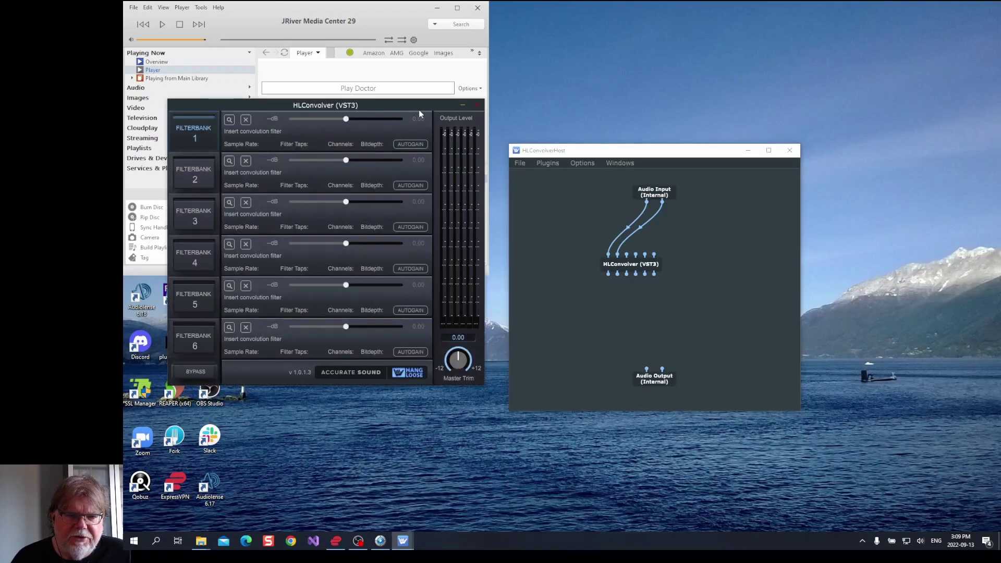
{"action": "left_click_drag", "start_coordinate": [417, 110], "coordinate": [694, 150]}
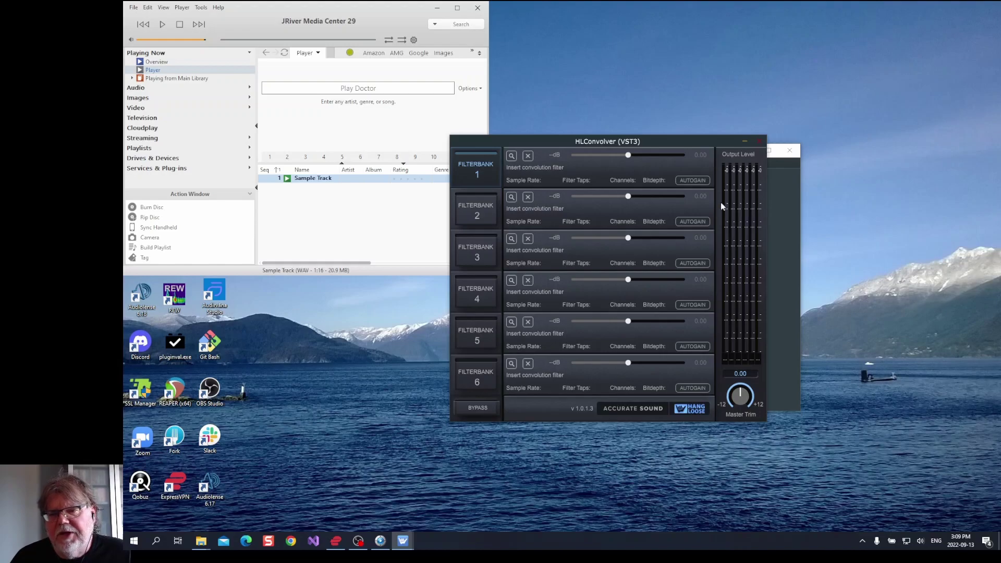
{"action": "left_click_drag", "start_coordinate": [693, 142], "coordinate": [697, 153]}
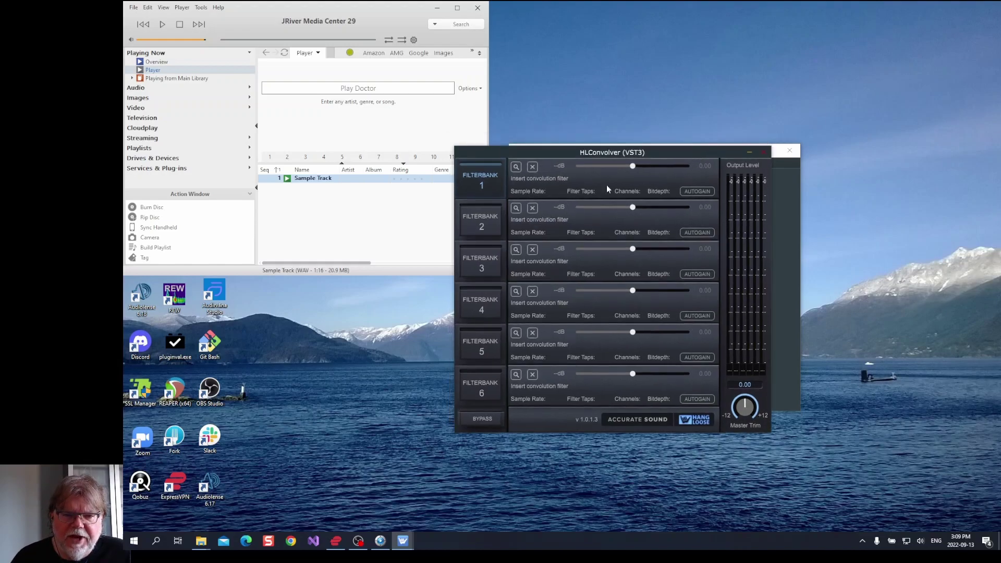
{"action": "left_click", "coordinate": [516, 167]}
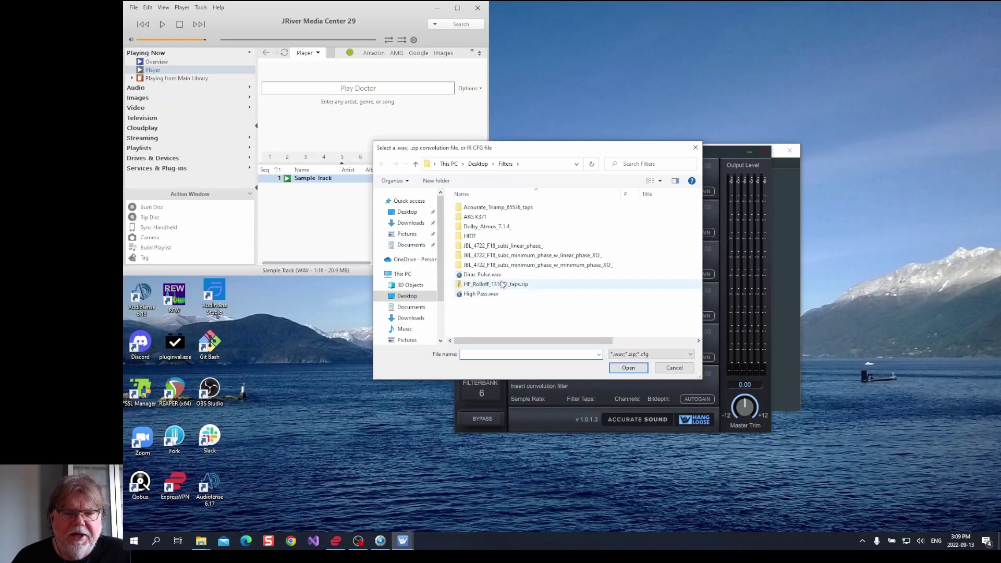
{"action": "left_click", "coordinate": [527, 265]}
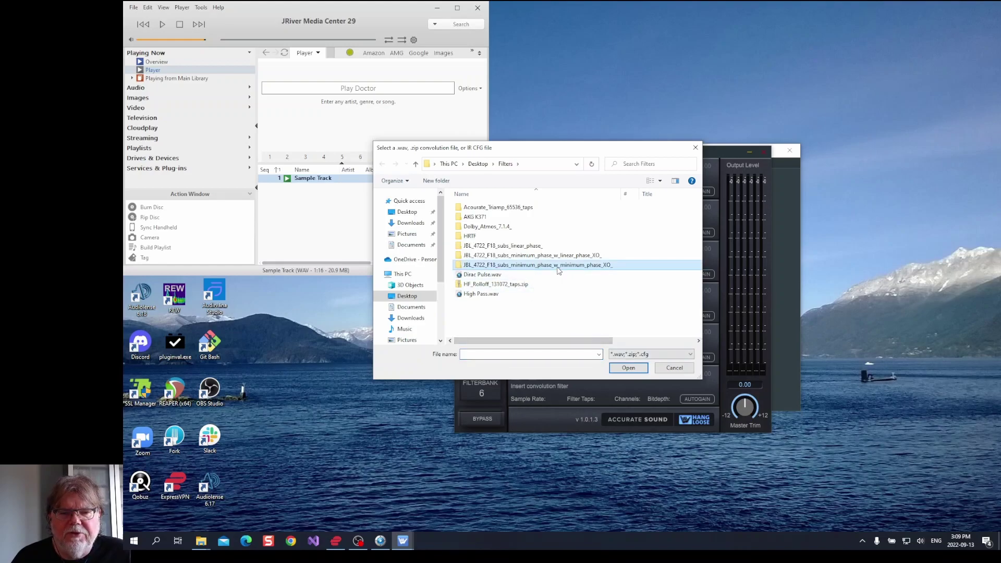
{"action": "double_click", "coordinate": [559, 267]}
{"action": "left_click", "coordinate": [521, 207]}
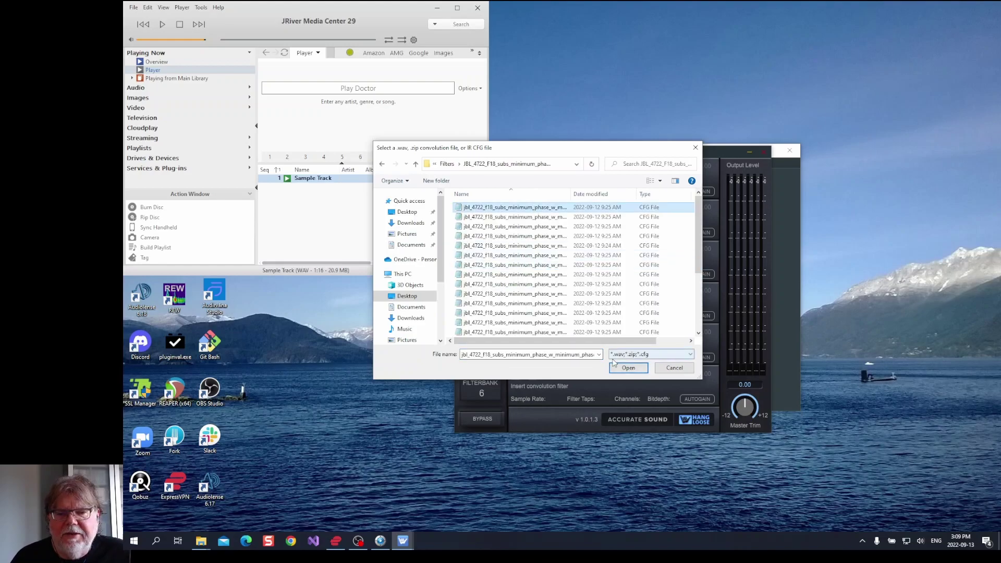
{"action": "left_click", "coordinate": [620, 369]}
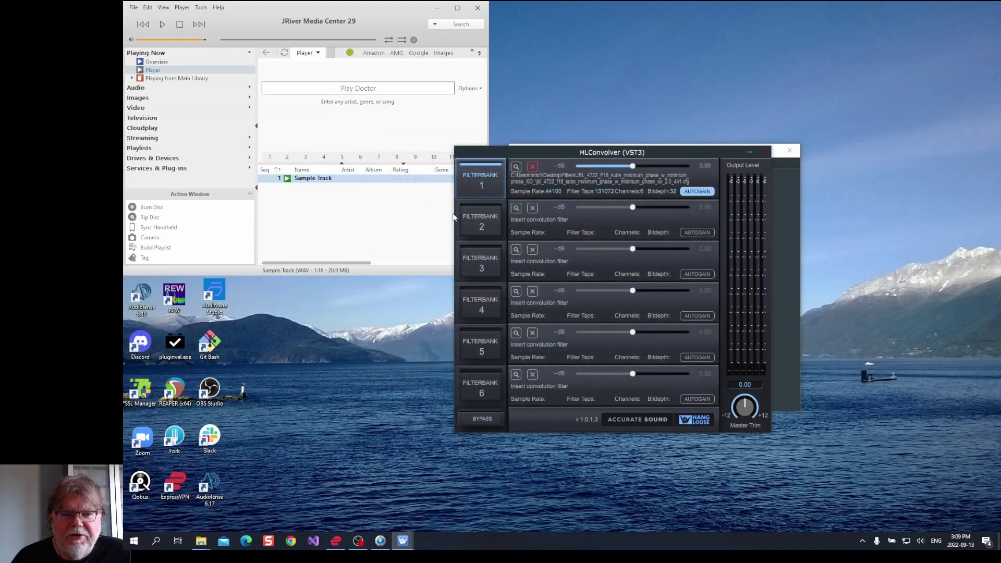
Load jbl_4722_f18_subs_minimum_phase_w_linear_phase_xo_2.0_441.cfg from its own filter folder into Filterbank 2.
{"action": "left_click", "coordinate": [516, 210]}
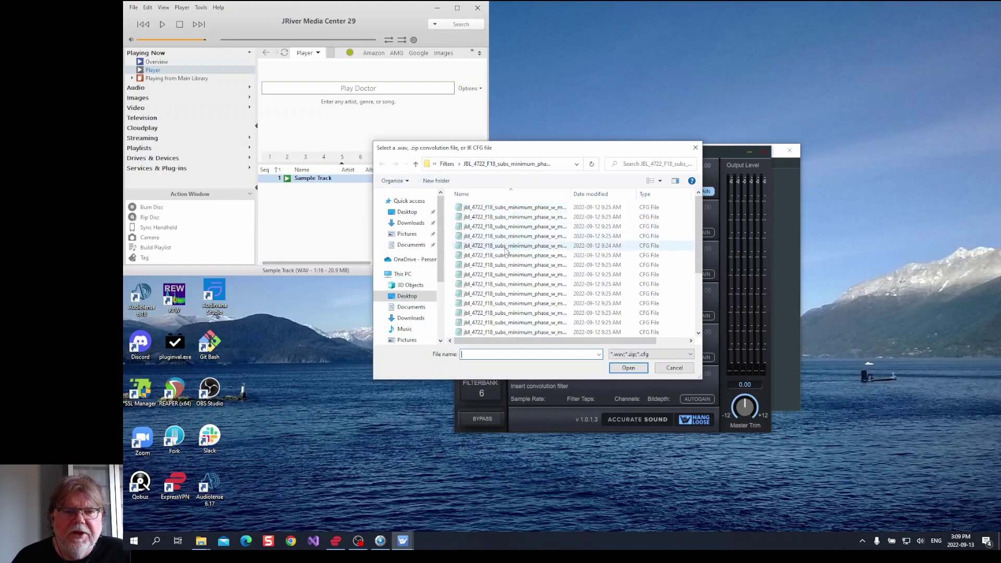
{"action": "left_click", "coordinate": [417, 165]}
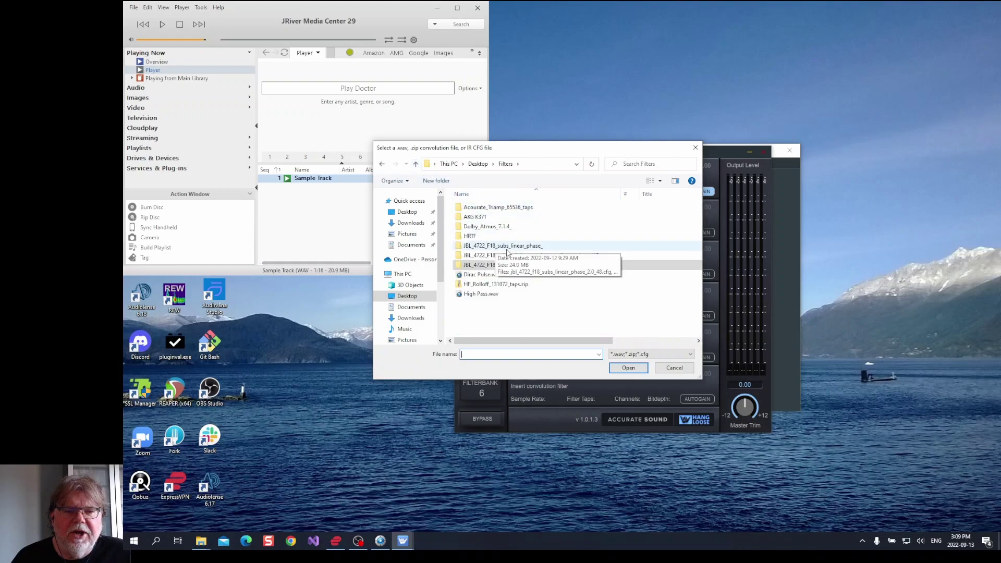
{"action": "double_click", "coordinate": [513, 256]}
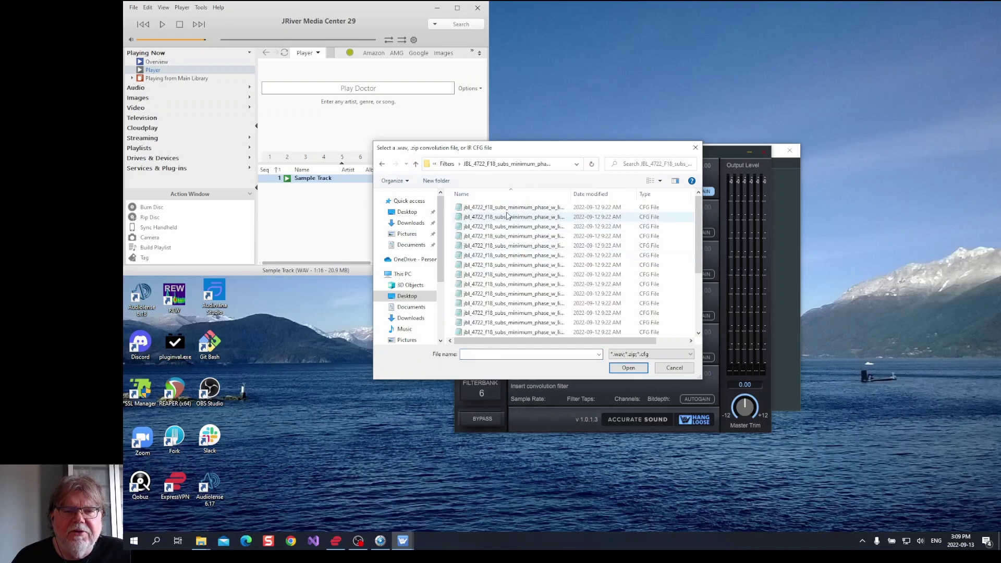
{"action": "left_click", "coordinate": [509, 209]}
{"action": "left_click", "coordinate": [633, 368]}
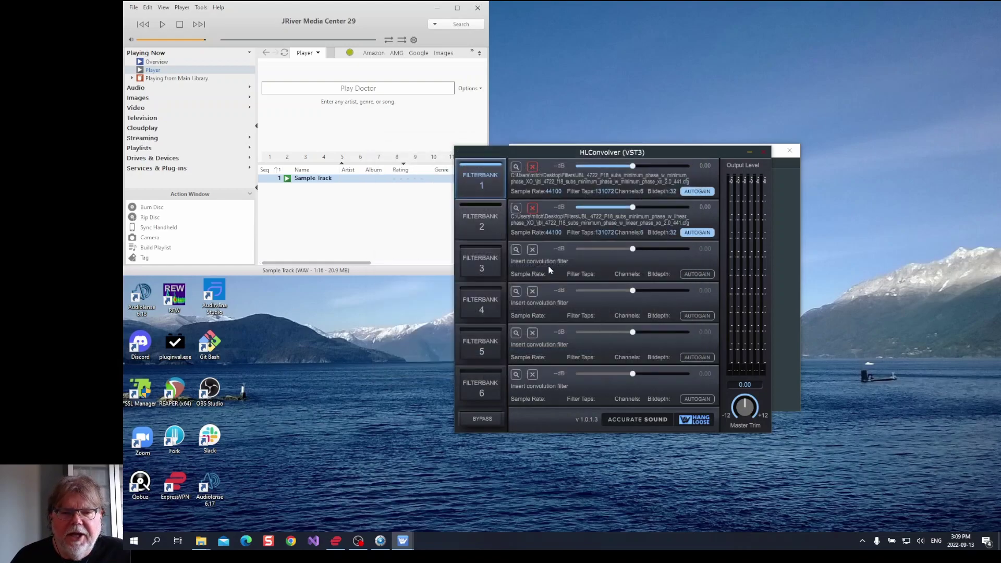
Load a 2.0 configuration from the JBL_4722_F18_subs_linear_phase_ folder, jbl_4722_f18_subs_linear_phase_2.0_441.cfg, into Filterbank 3.
{"action": "left_click", "coordinate": [520, 252]}
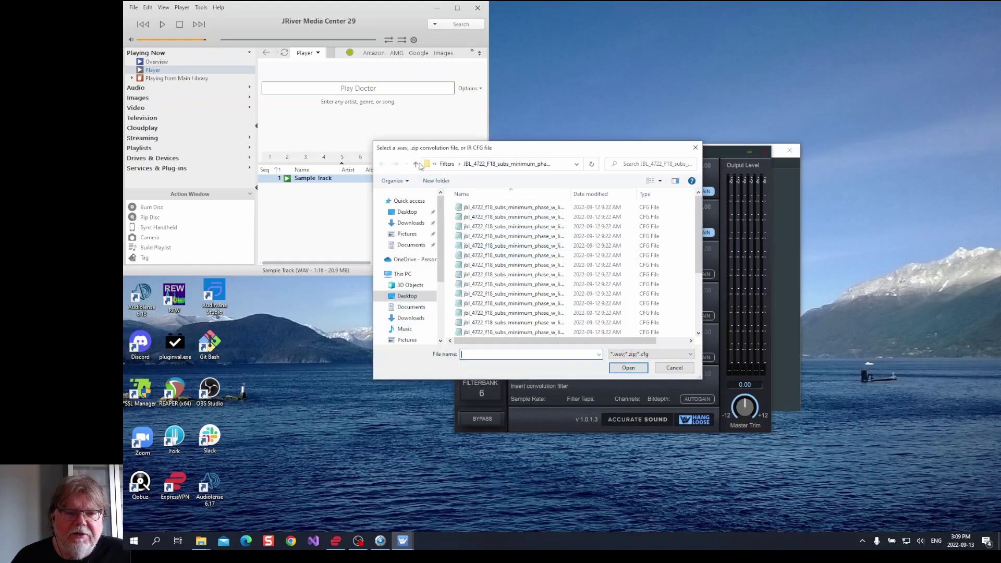
{"action": "left_click", "coordinate": [416, 165]}
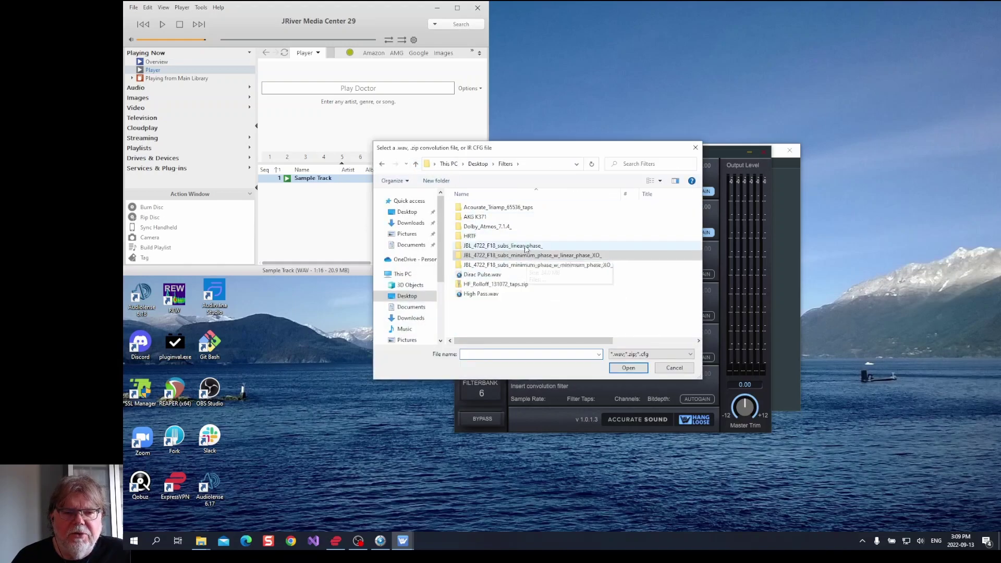
{"action": "double_click", "coordinate": [599, 246]}
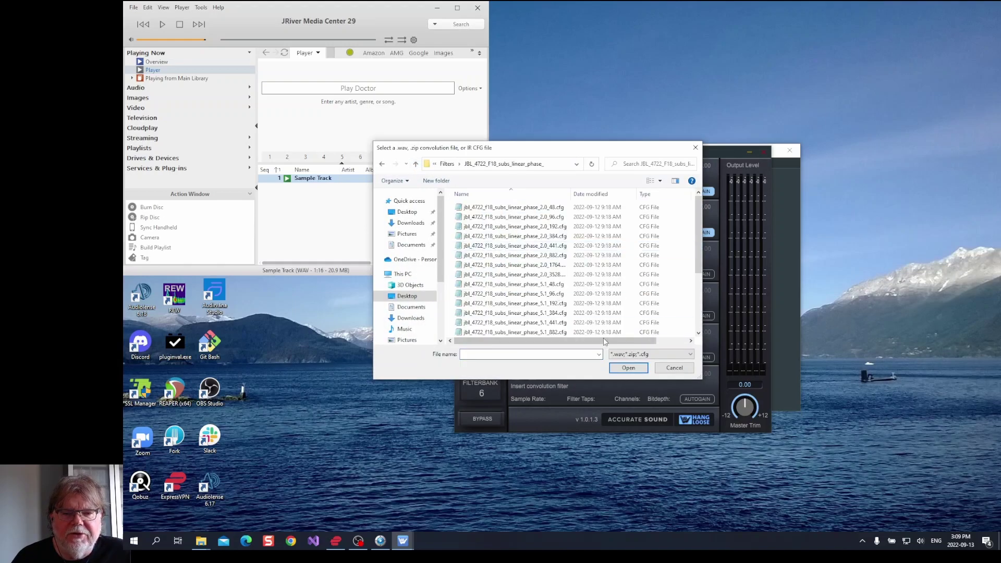
{"action": "left_click", "coordinate": [527, 208]}
{"action": "left_click", "coordinate": [628, 368]}
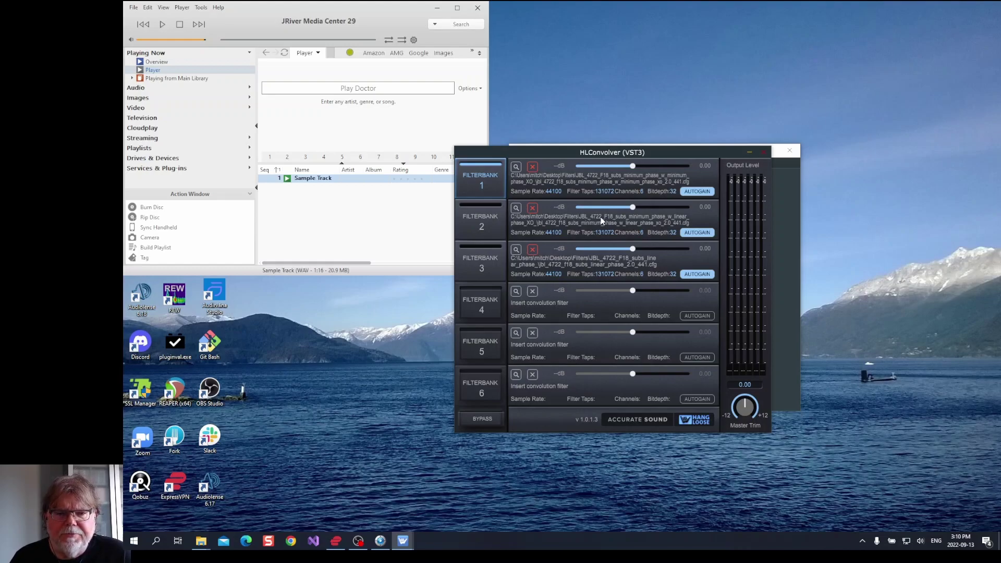
Review the loaded filters by activating Filterbanks 2, 3 and 1 in turn, and hide the plugin window.
{"action": "left_click", "coordinate": [497, 214]}
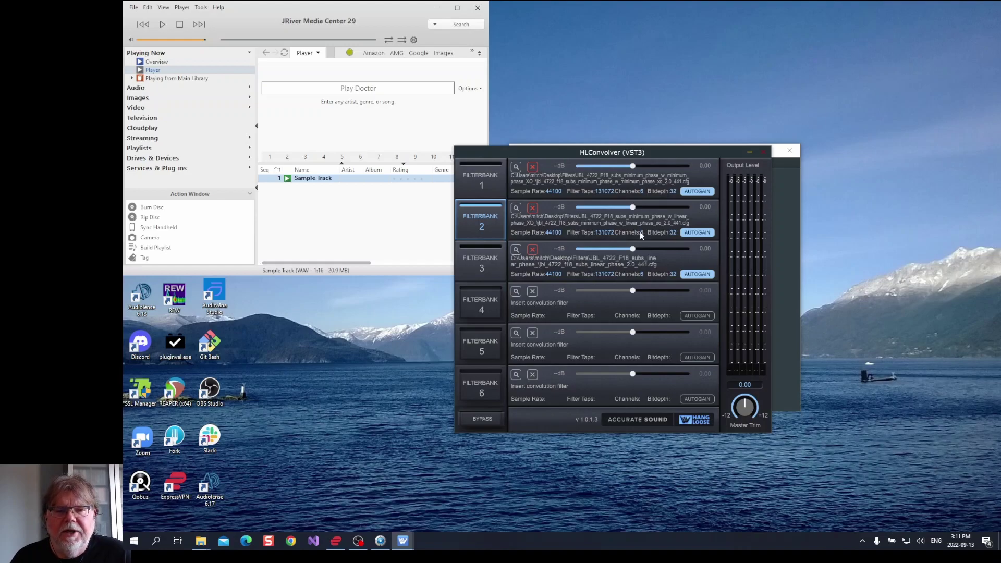
{"action": "left_click", "coordinate": [474, 258]}
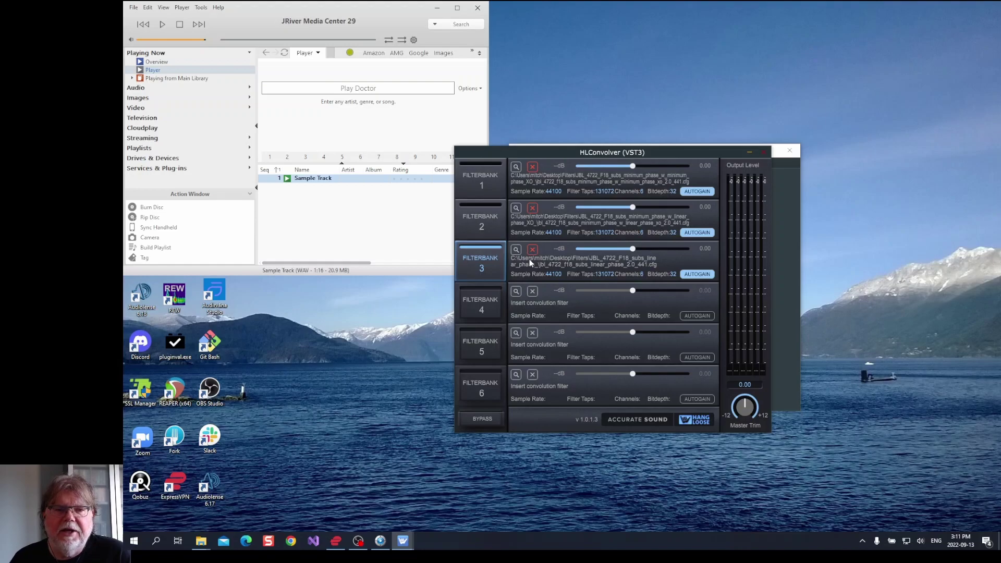
{"action": "left_click", "coordinate": [473, 177]}
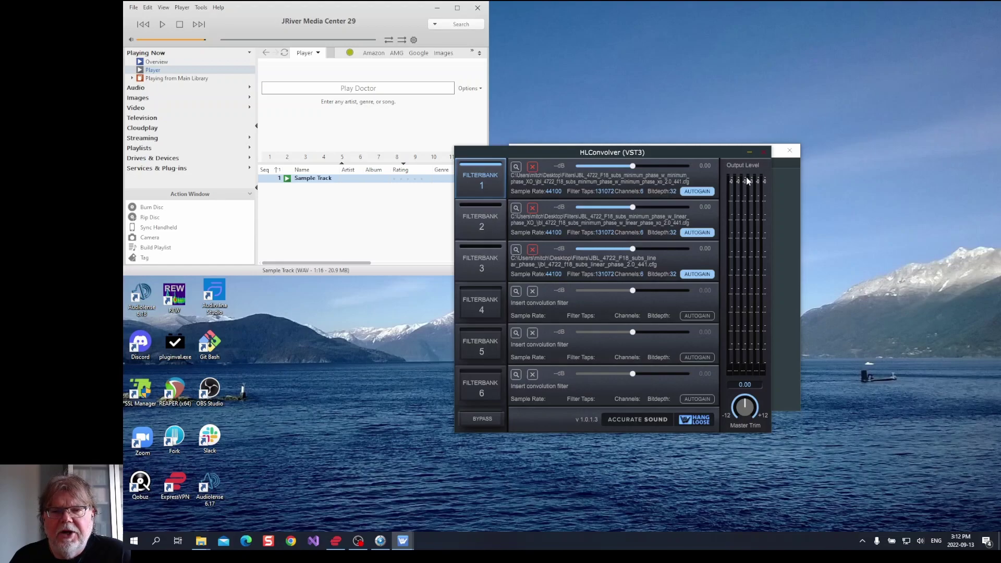
{"action": "left_click", "coordinate": [747, 154]}
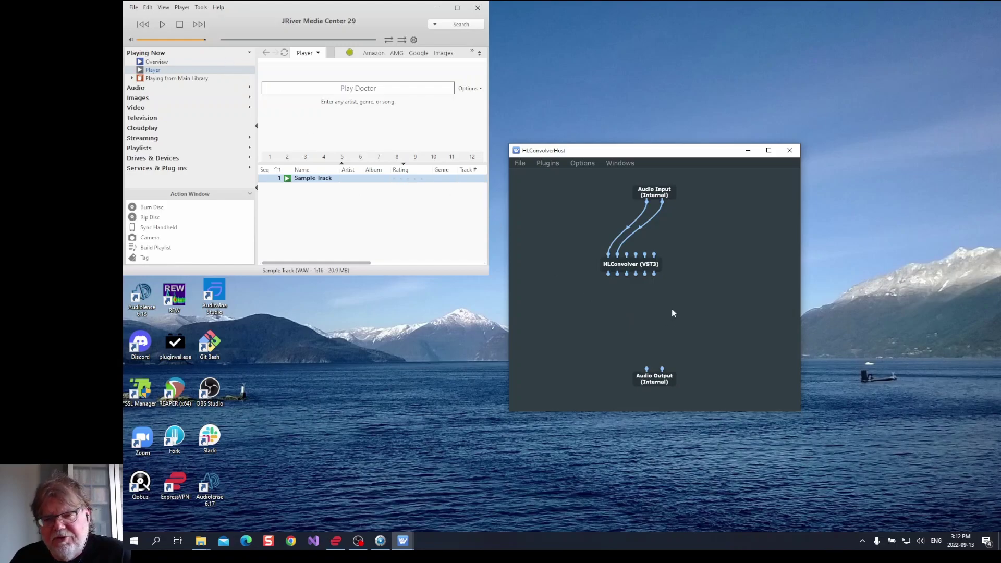
Play Sample Track in JRiver Media Center, connect HLConvolver's fifth and sixth outputs to Audio Output channels 1 and 2, and skip ahead in the track.
{"action": "left_click", "coordinate": [161, 25]}
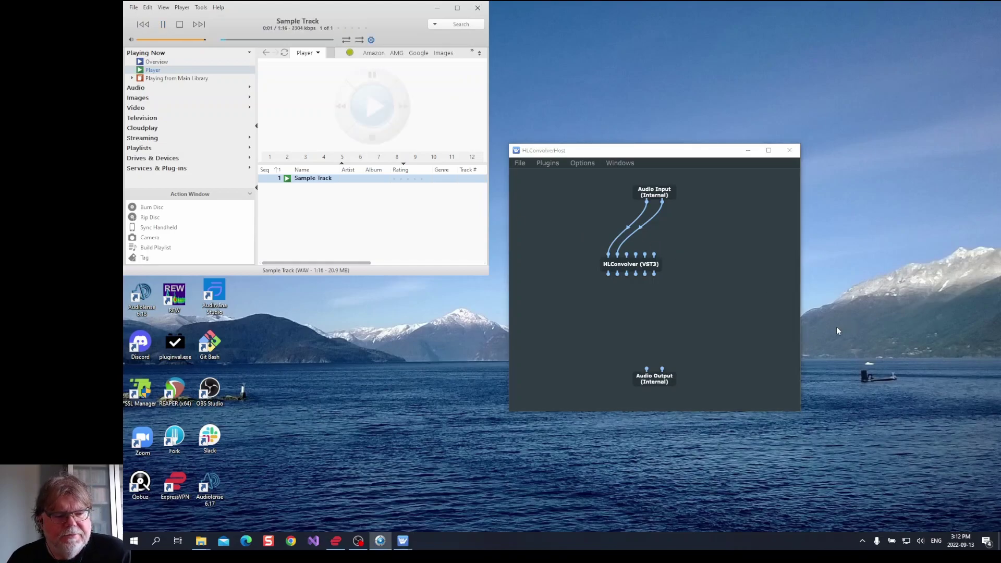
{"action": "left_click_drag", "start_coordinate": [654, 273], "coordinate": [660, 367]}
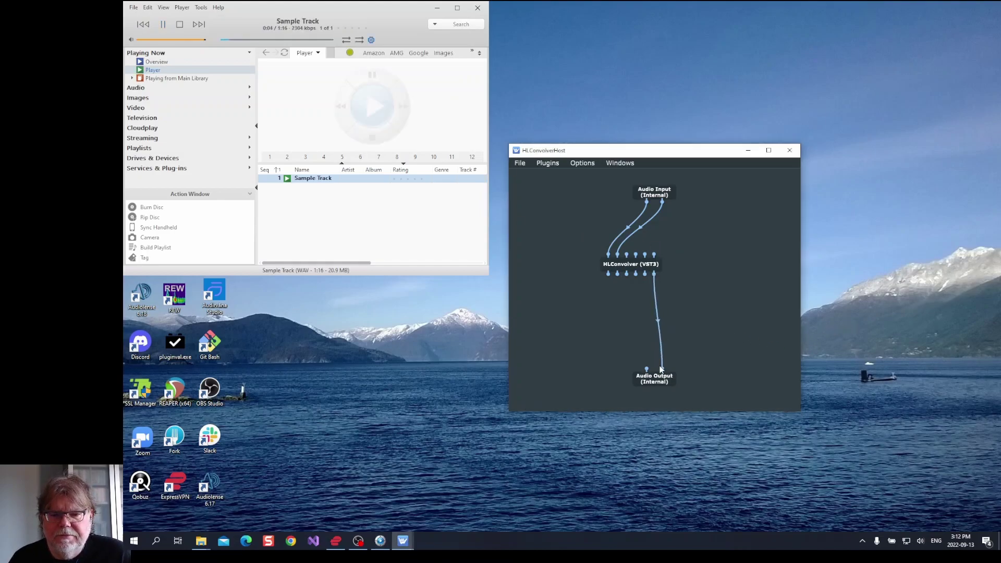
{"action": "left_click_drag", "start_coordinate": [646, 274], "coordinate": [647, 368]}
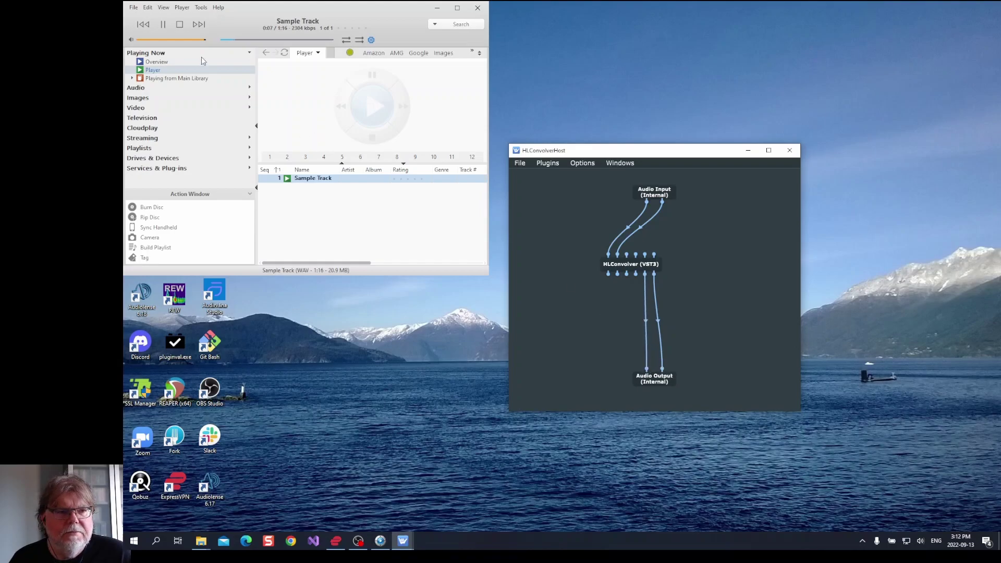
{"action": "left_click", "coordinate": [251, 39]}
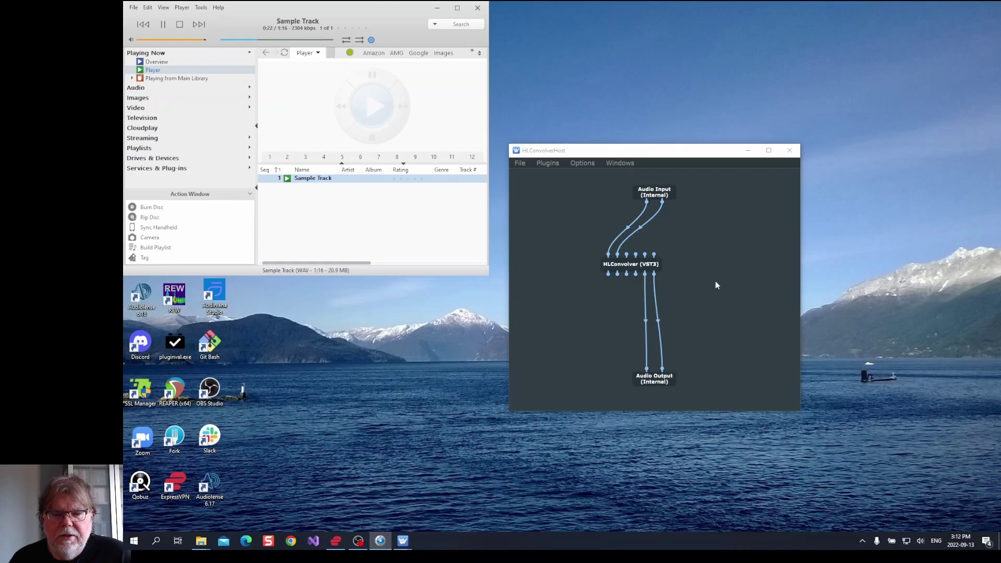
Connect HLConvolver's outputs 1 and 3 to Audio Output channel 1 and outputs 2 and 4 to channel 2, and stop playback.
{"action": "left_click_drag", "start_coordinate": [608, 273], "coordinate": [646, 369]}
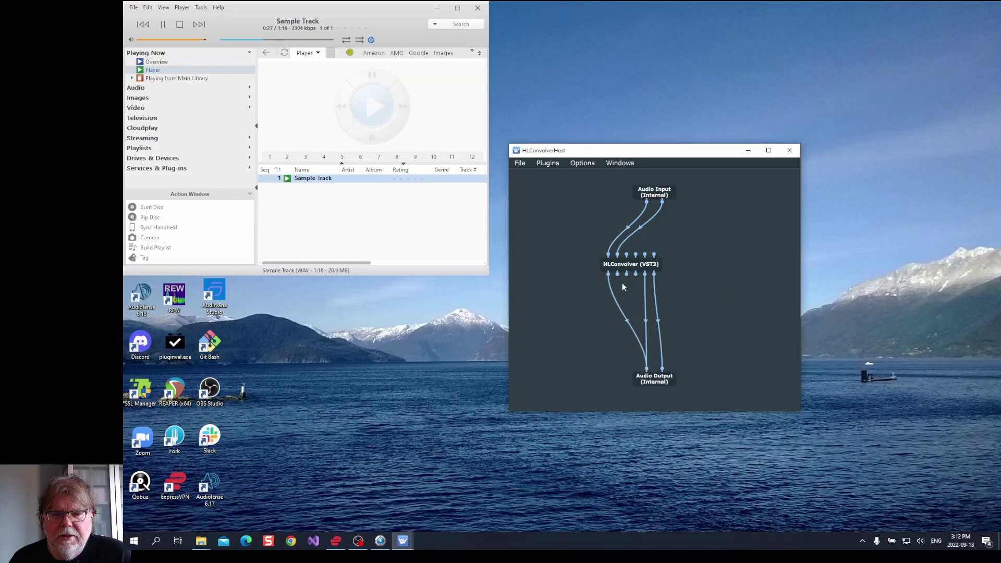
{"action": "left_click_drag", "start_coordinate": [618, 272], "coordinate": [663, 369]}
{"action": "left_click_drag", "start_coordinate": [626, 272], "coordinate": [646, 368]}
{"action": "left_click_drag", "start_coordinate": [635, 274], "coordinate": [663, 369]}
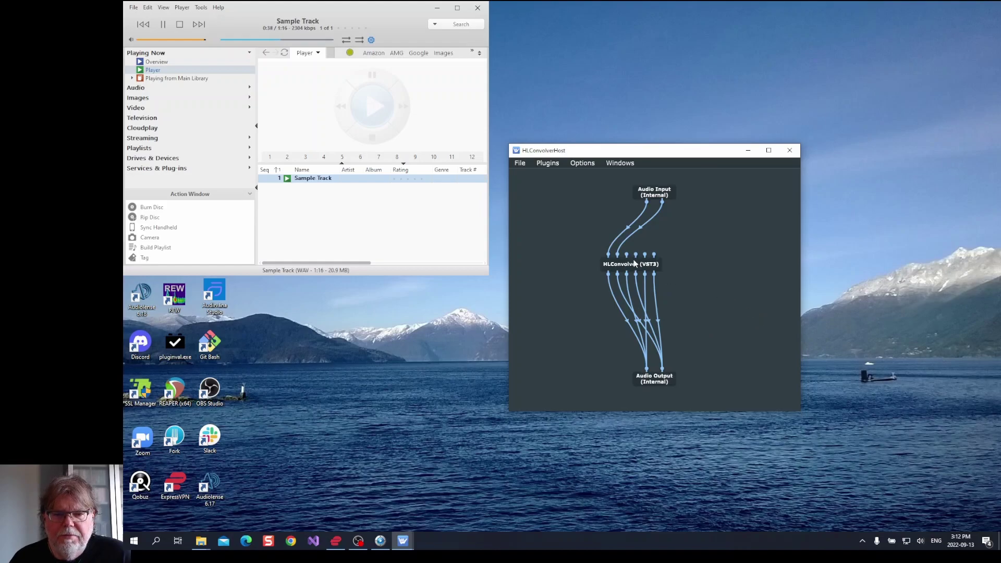
{"action": "left_click", "coordinate": [179, 23]}
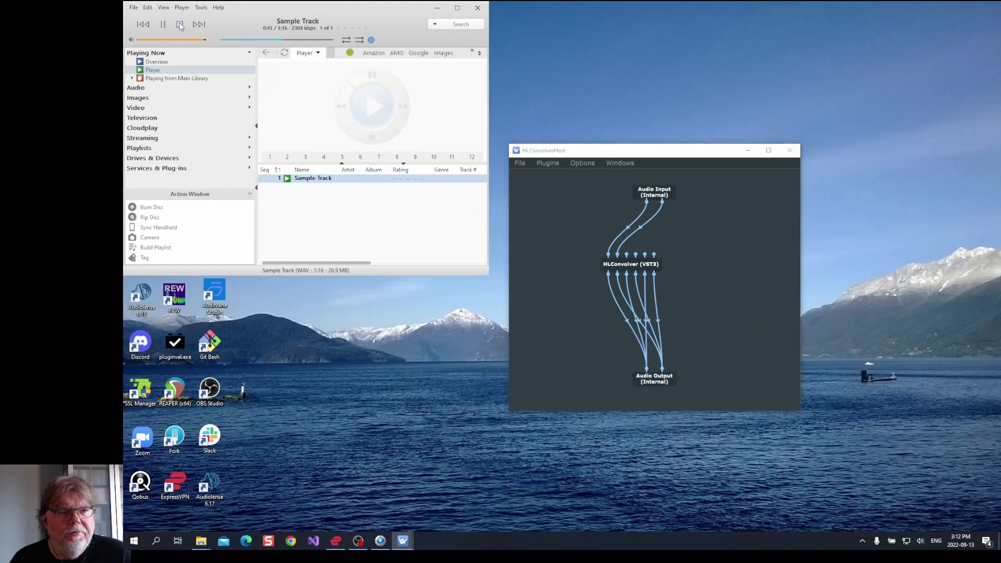
{"action": "left_click", "coordinate": [180, 25]}
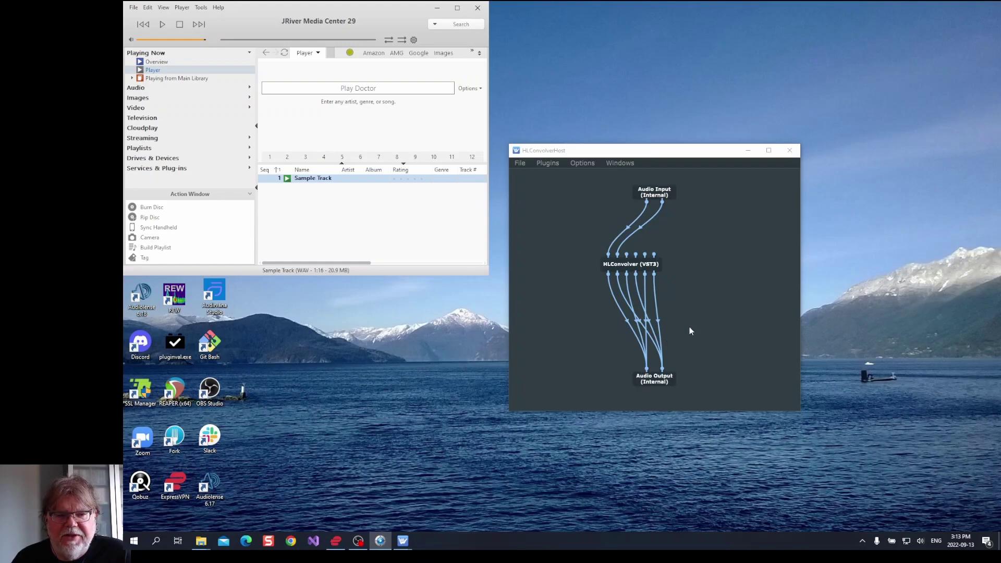
Reopen HLConvolver, play Sample Track from further into the track, and switch from Filterbank 1 to Filterbank 2 during playback.
{"action": "double_click", "coordinate": [638, 264]}
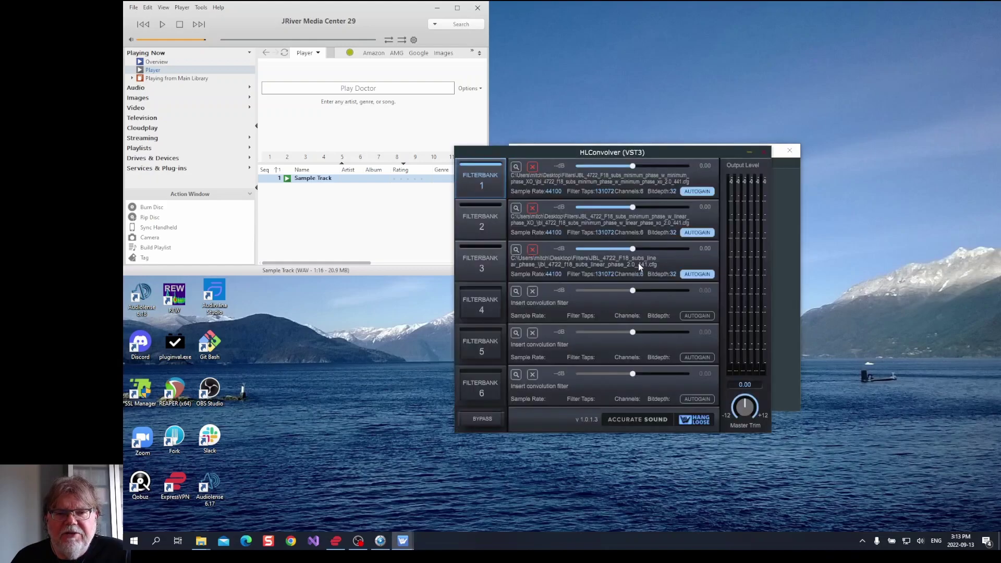
{"action": "left_click_drag", "start_coordinate": [674, 156], "coordinate": [743, 138]}
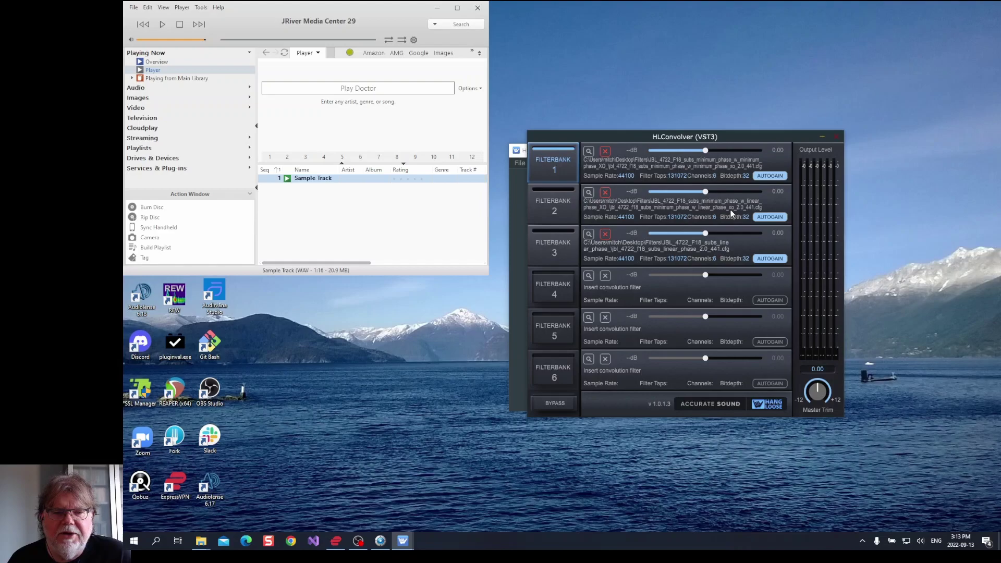
{"action": "left_click", "coordinate": [163, 25]}
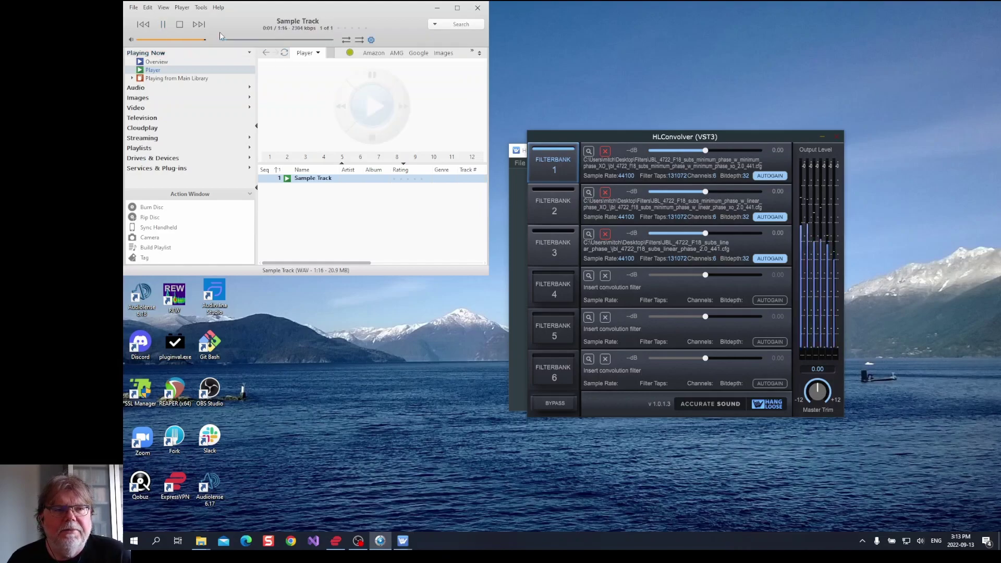
{"action": "left_click", "coordinate": [241, 40]}
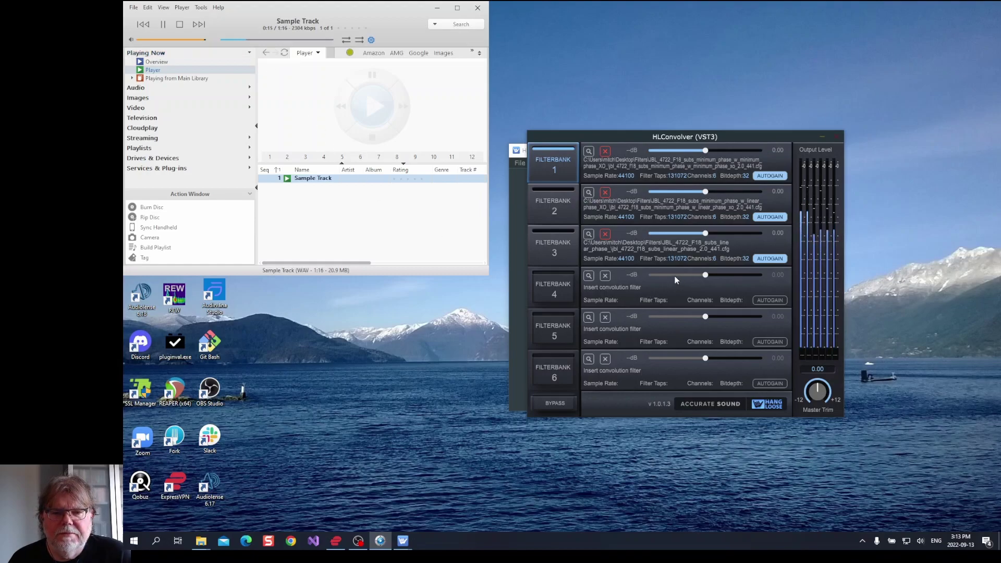
{"action": "left_click", "coordinate": [550, 208]}
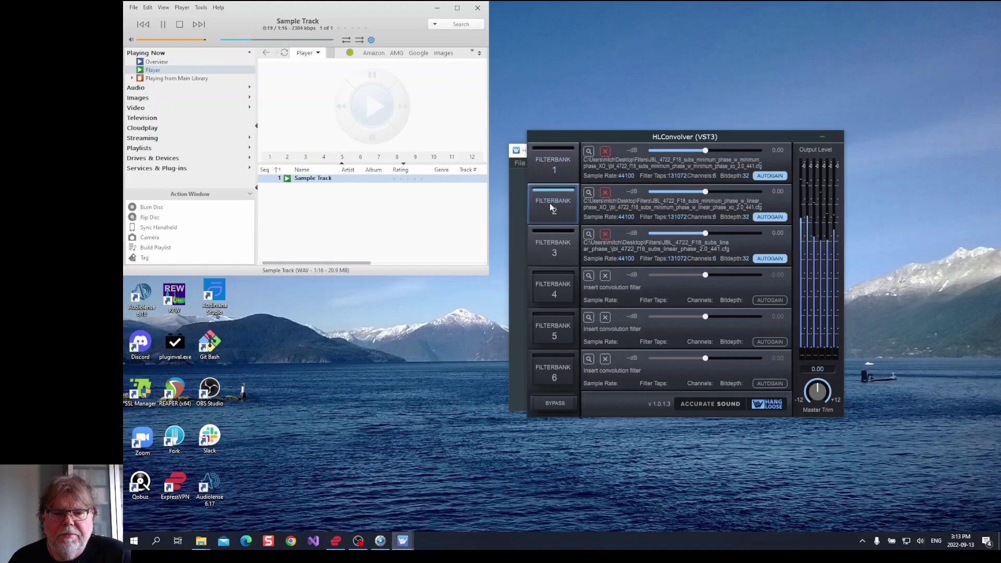
Compare Filterbanks 1 and 2 by alternating between them during playback, ending on Filterbank 2, and stop Sample Track.
{"action": "left_click", "coordinate": [556, 170]}
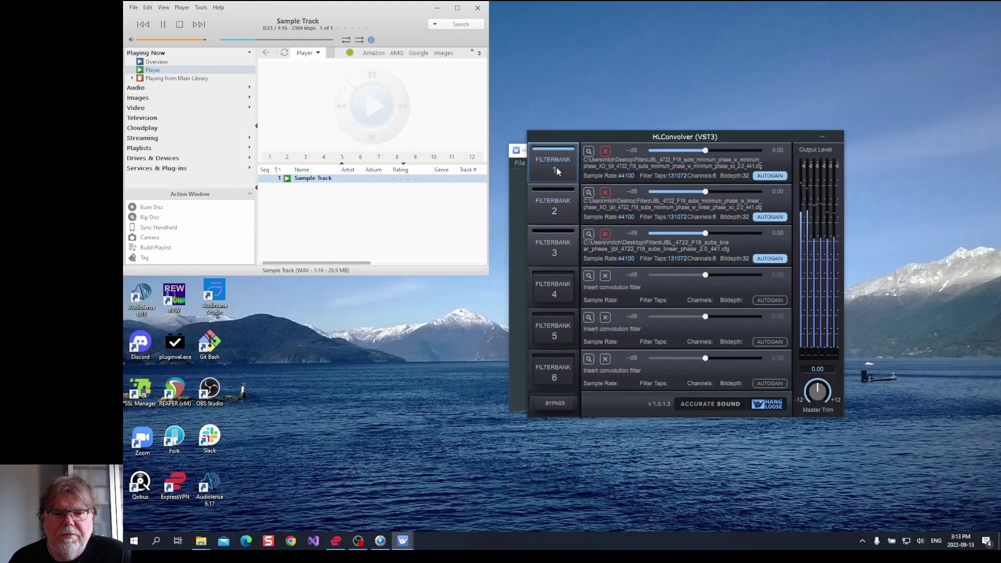
{"action": "left_click", "coordinate": [562, 202]}
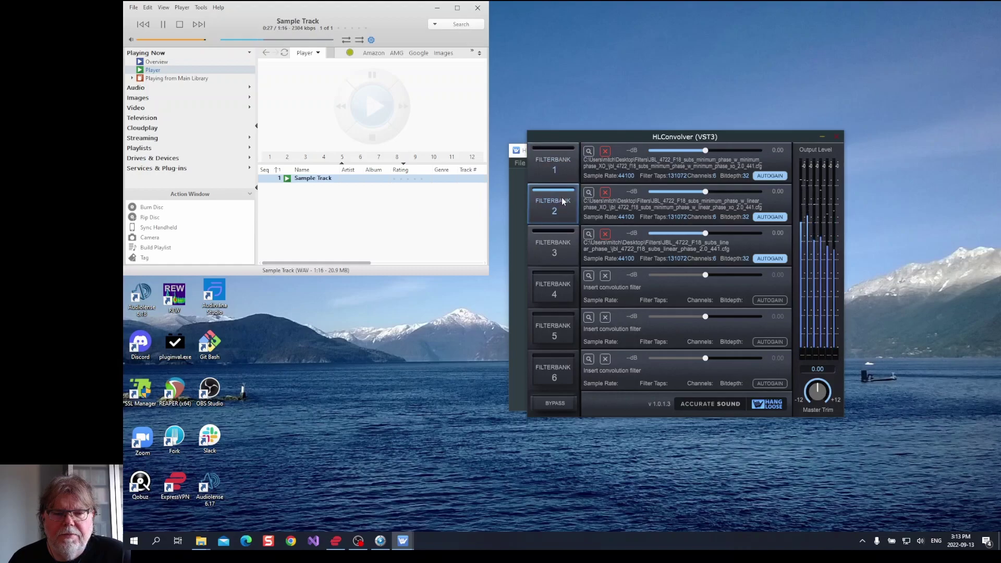
{"action": "left_click", "coordinate": [562, 162]}
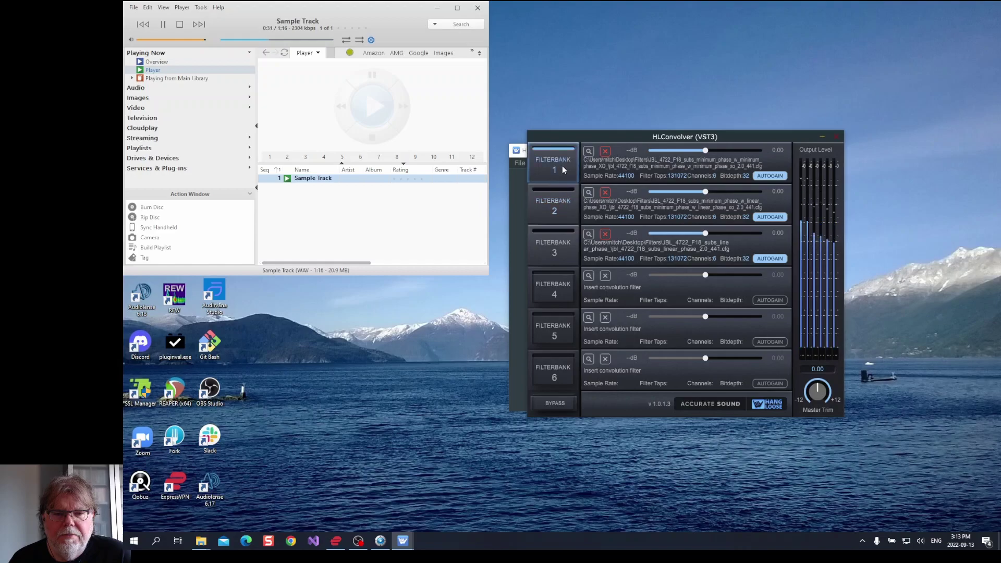
{"action": "left_click", "coordinate": [560, 210]}
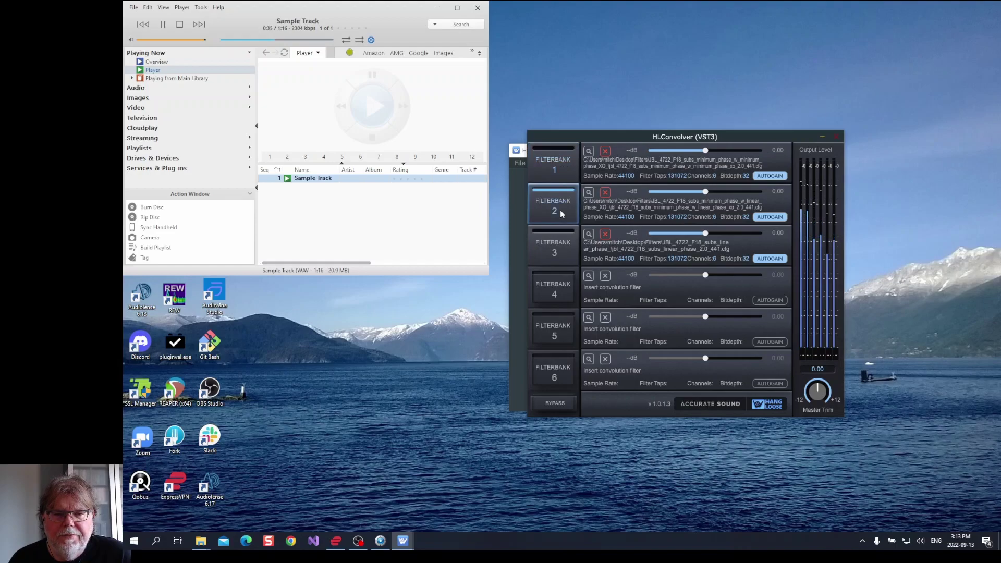
{"action": "left_click", "coordinate": [562, 171]}
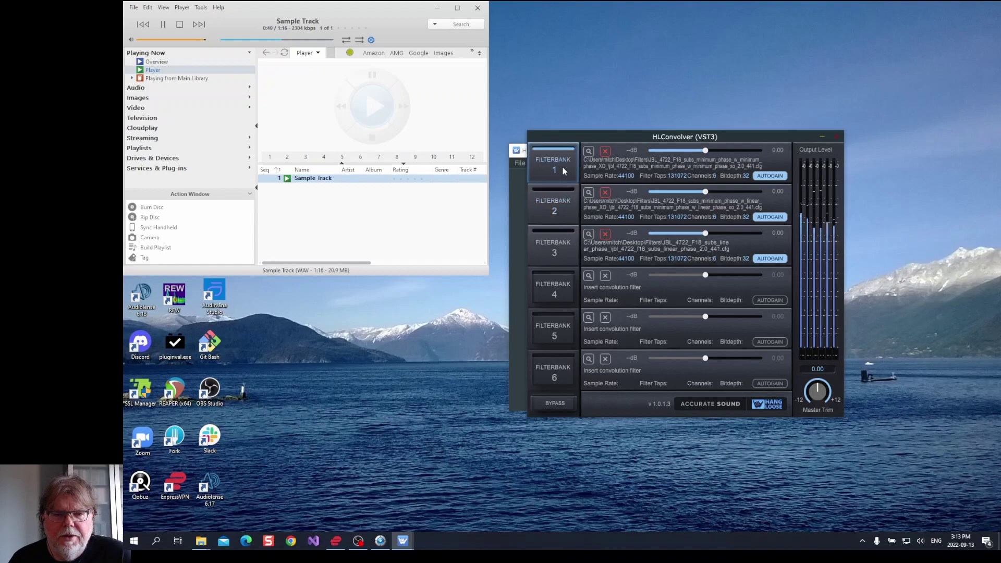
{"action": "left_click", "coordinate": [558, 197]}
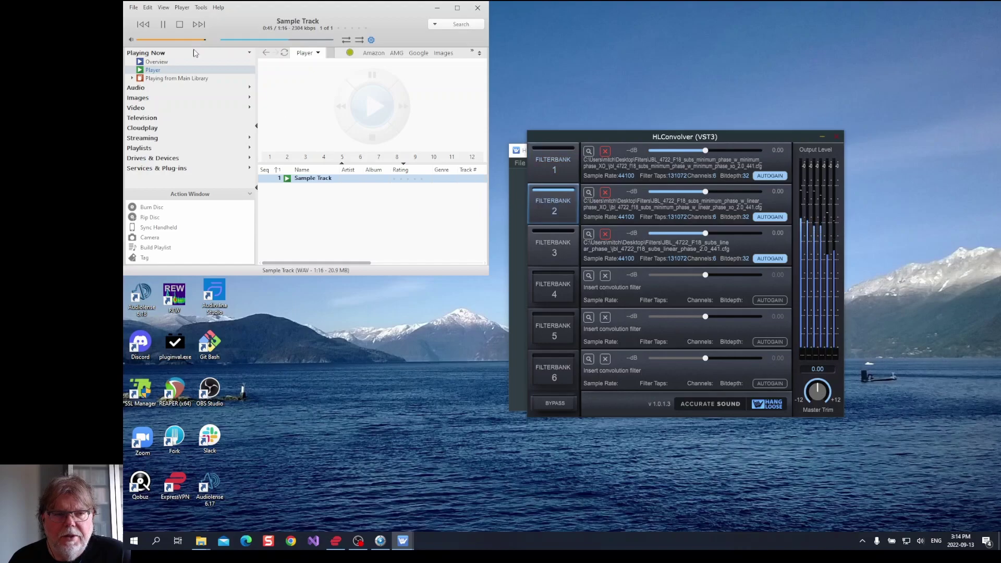
{"action": "left_click", "coordinate": [180, 25]}
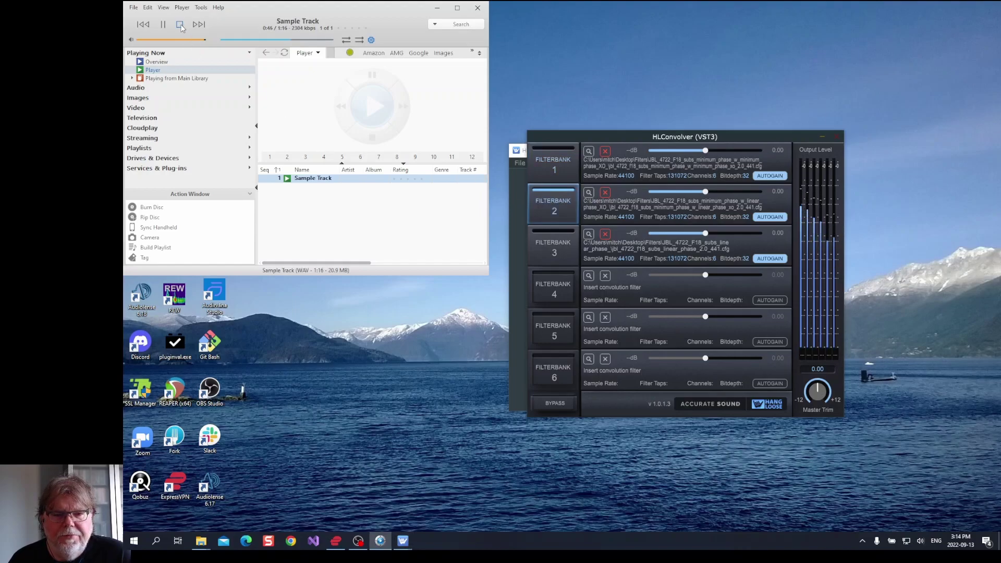
{"action": "left_click", "coordinate": [180, 26]}
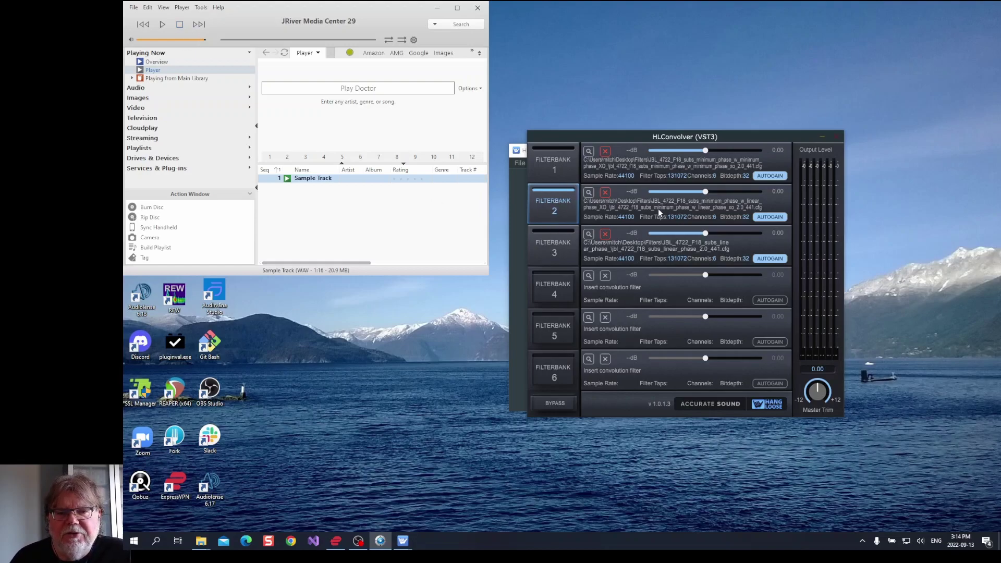
Alternate between Filterbanks 1 and 2 while playback is stopped, leave Filterbank 1 active, and play Sample Track from further into the track.
{"action": "left_click", "coordinate": [552, 163]}
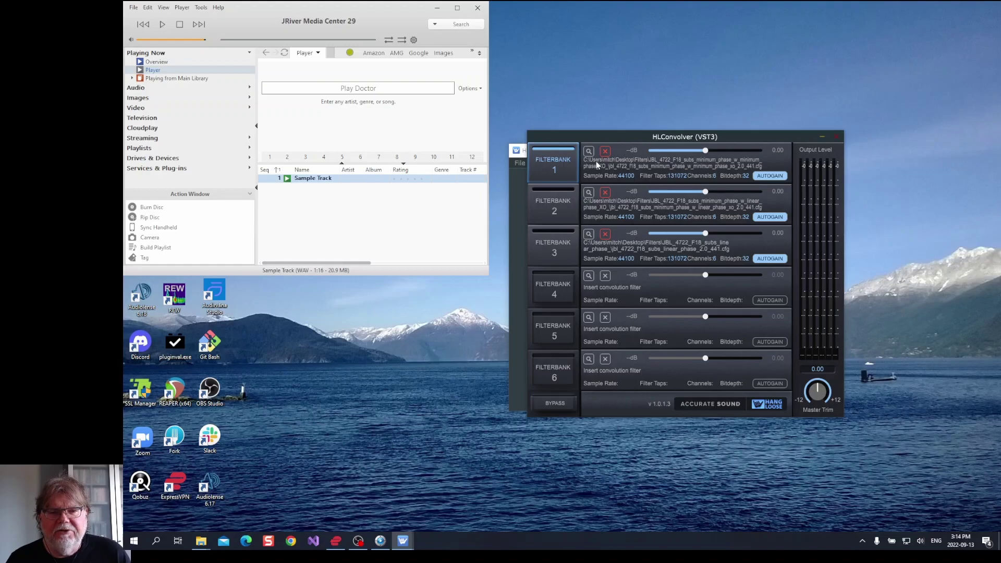
{"action": "left_click", "coordinate": [561, 207]}
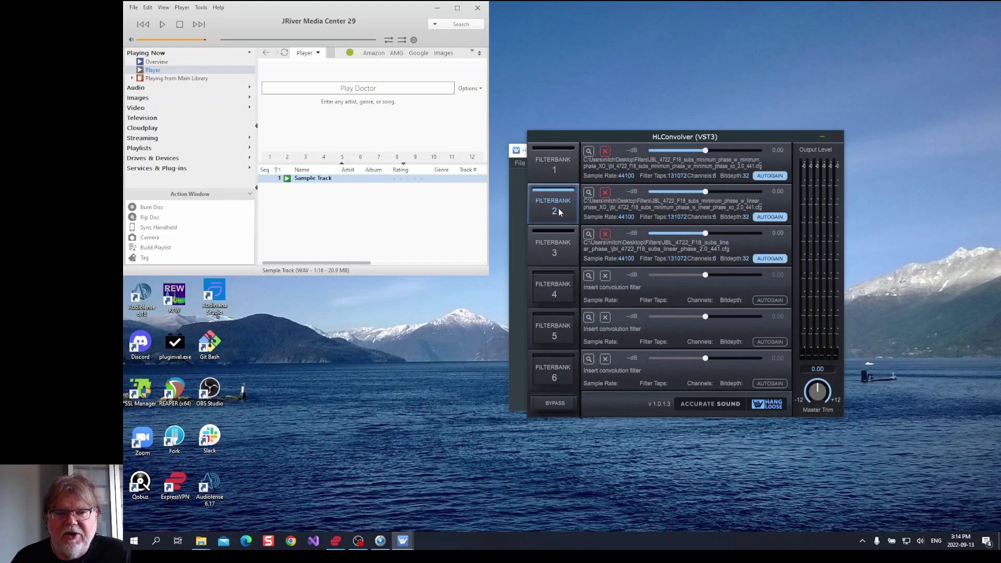
{"action": "left_click", "coordinate": [557, 160]}
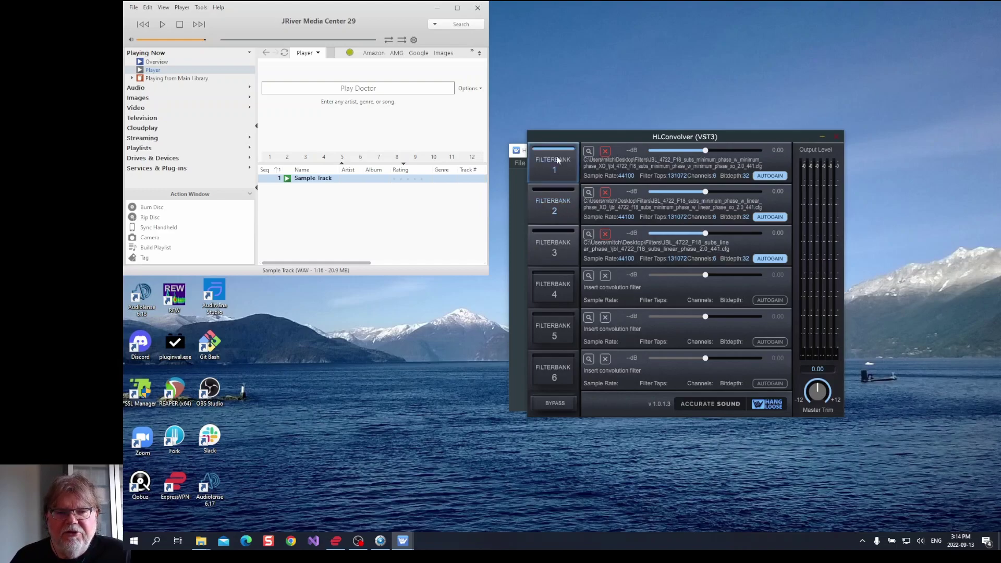
{"action": "left_click", "coordinate": [561, 205]}
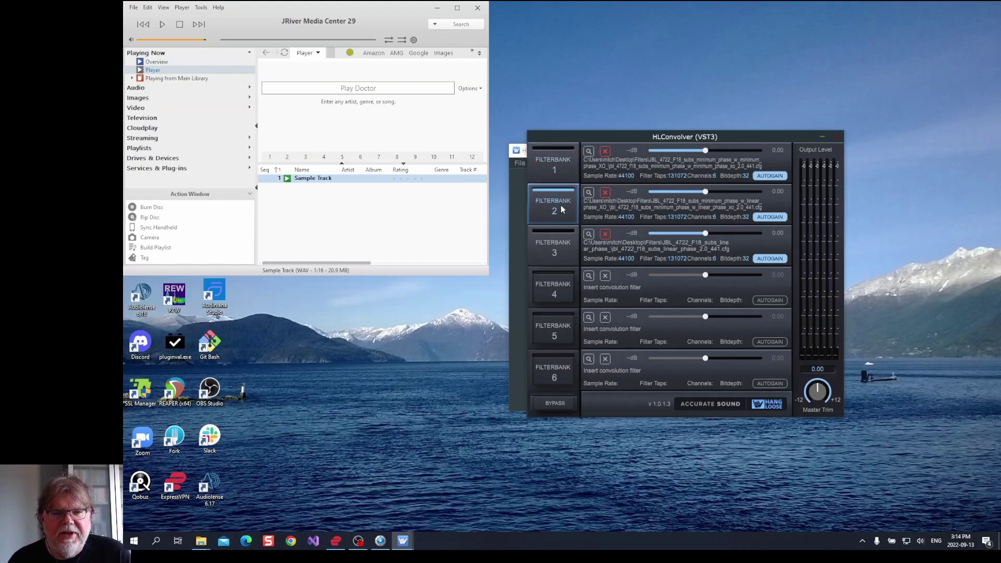
{"action": "left_click", "coordinate": [554, 164]}
{"action": "left_click", "coordinate": [162, 24]}
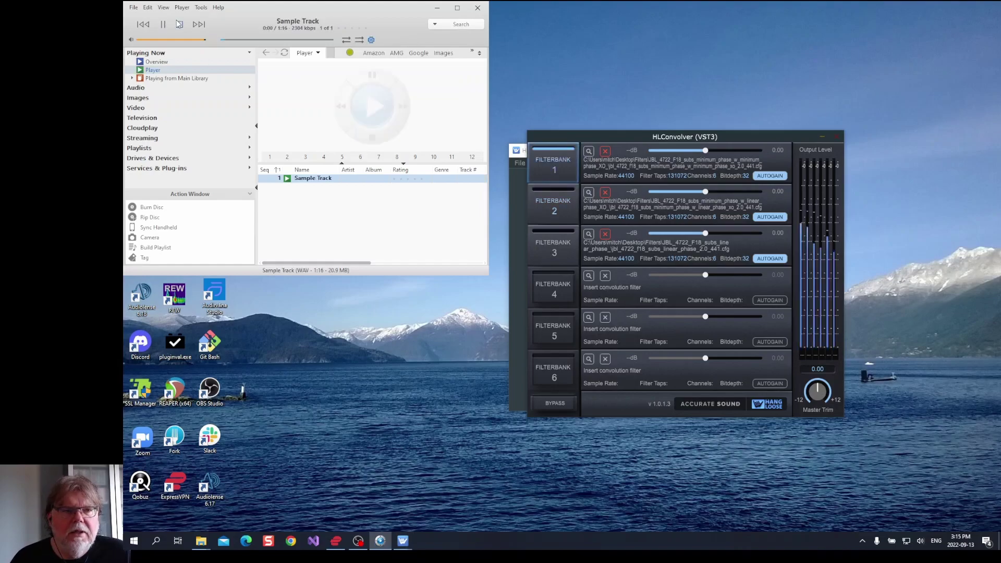
{"action": "left_click", "coordinate": [242, 40]}
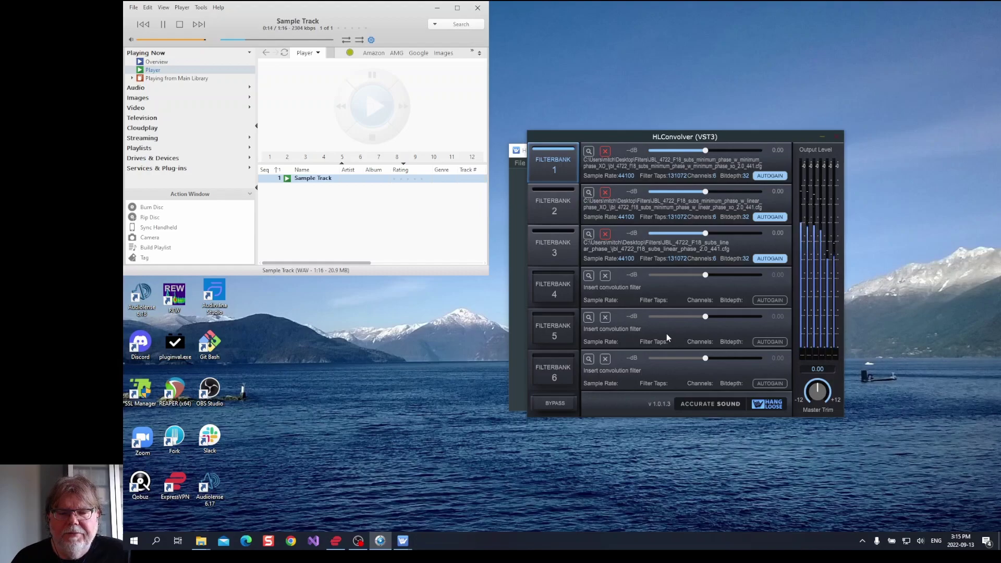
Switch repeatedly between Filterbank 2 and Filterbank 1 while Sample Track plays, finish on Filterbank 2, and stop playback.
{"action": "left_click", "coordinate": [558, 208]}
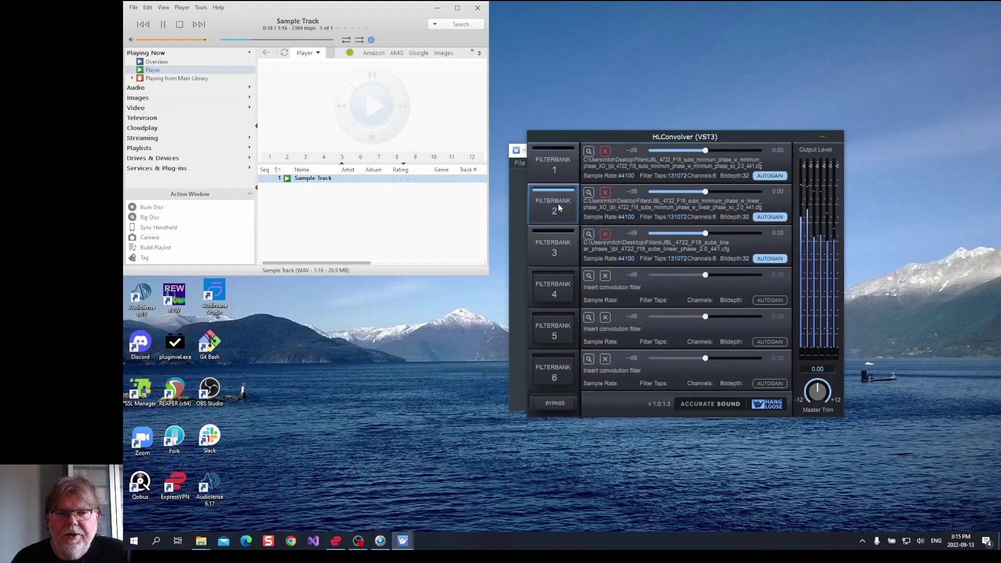
{"action": "left_click", "coordinate": [548, 166]}
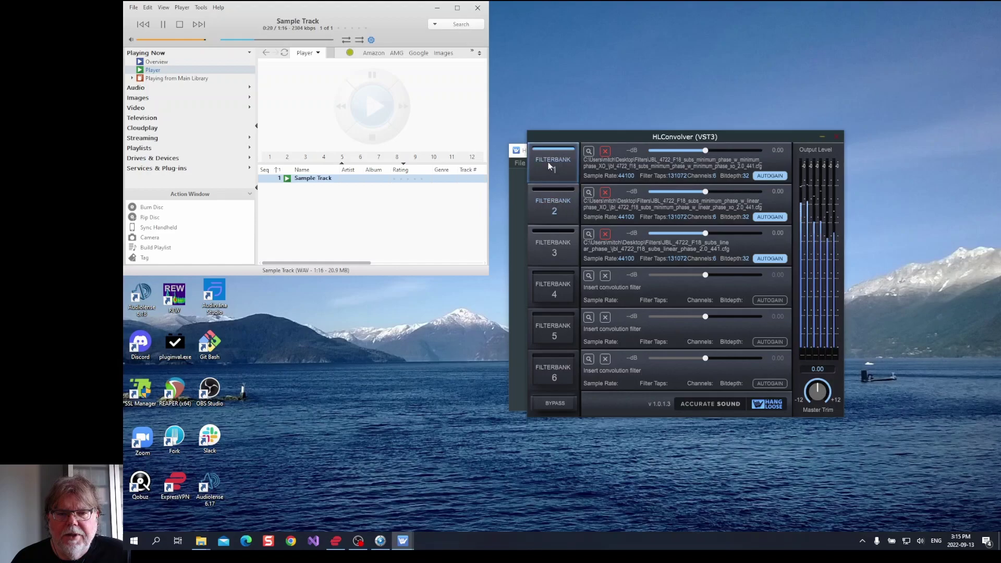
{"action": "left_click", "coordinate": [541, 202]}
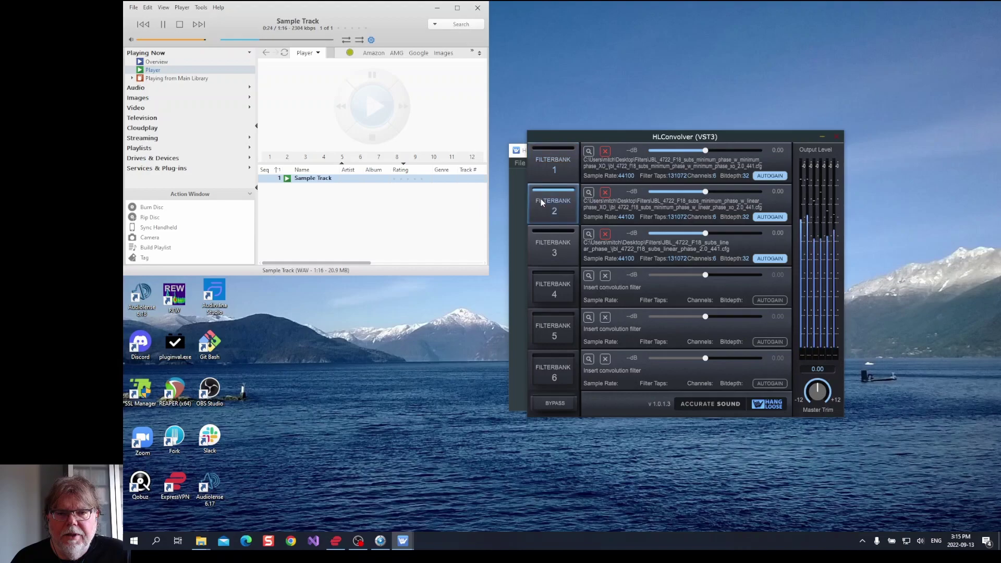
{"action": "left_click", "coordinate": [556, 169]}
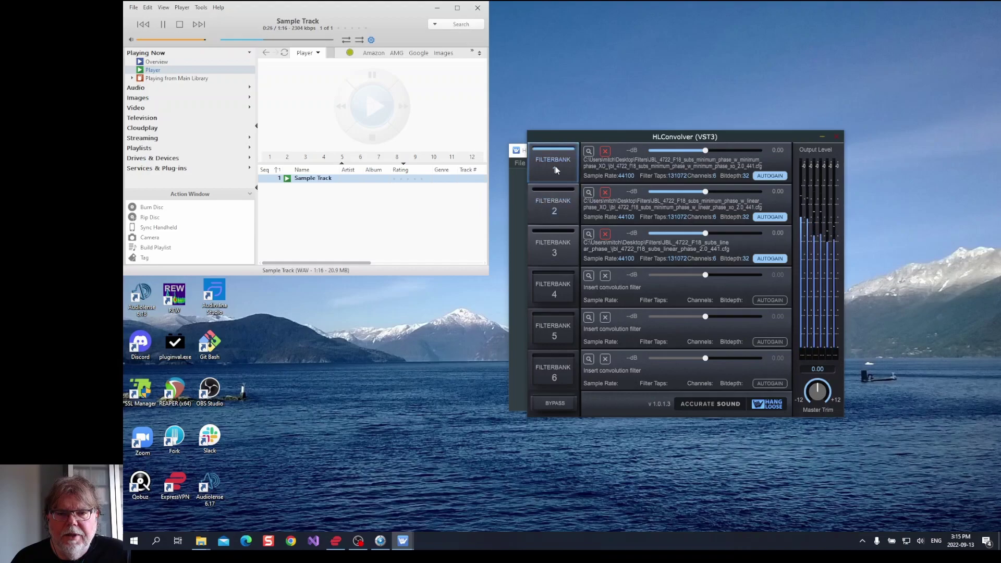
{"action": "left_click", "coordinate": [557, 202]}
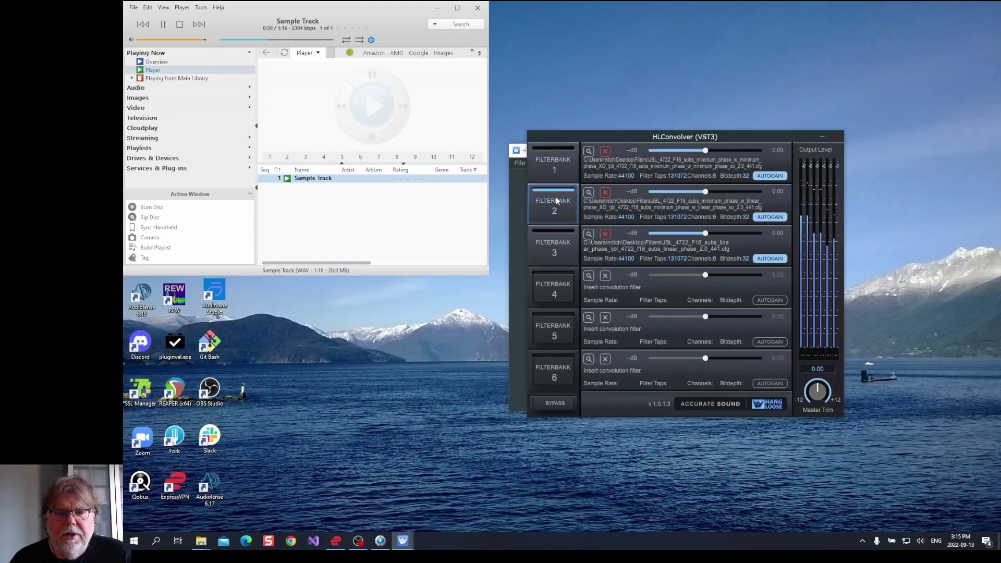
{"action": "left_click", "coordinate": [555, 167]}
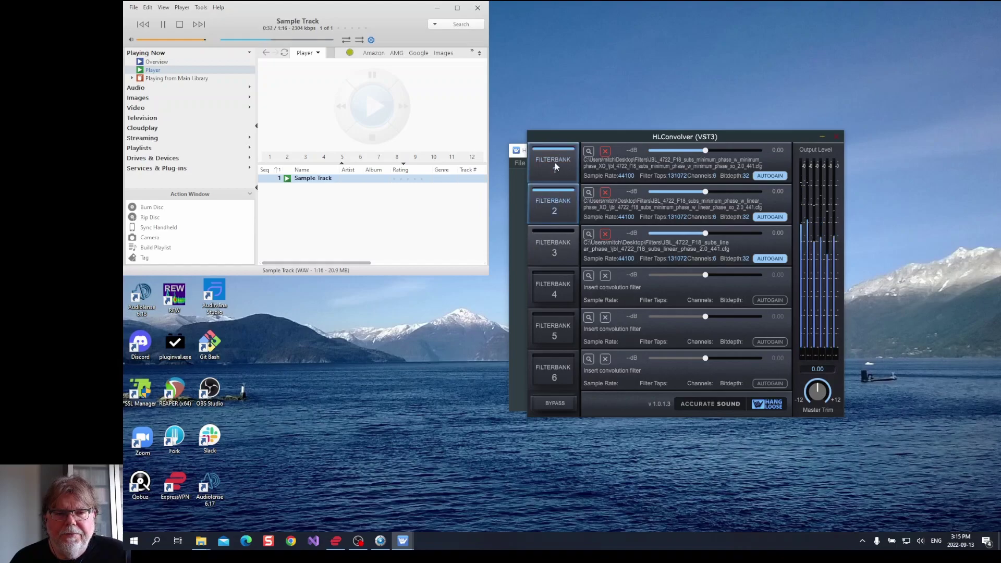
{"action": "left_click", "coordinate": [550, 205]}
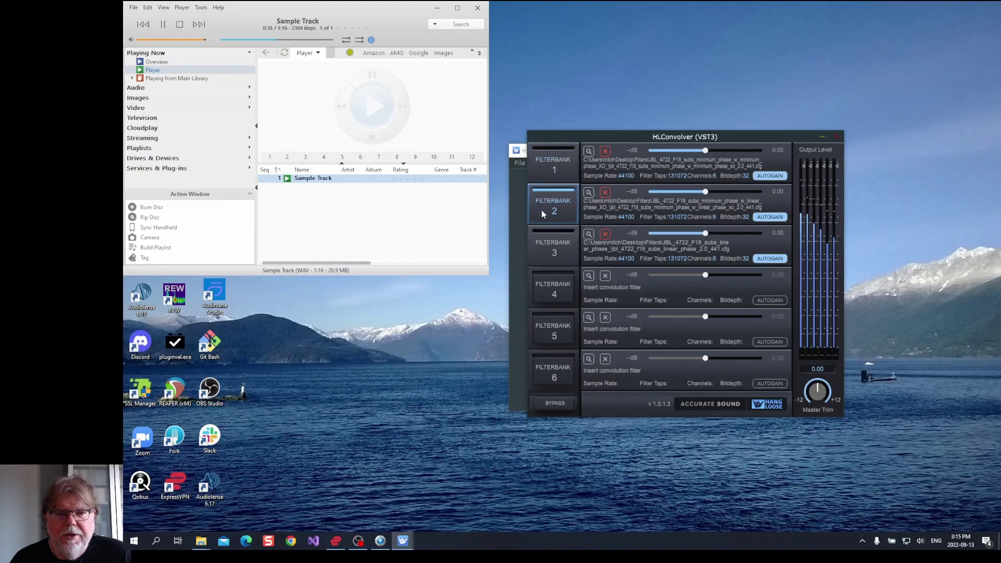
{"action": "left_click", "coordinate": [179, 25]}
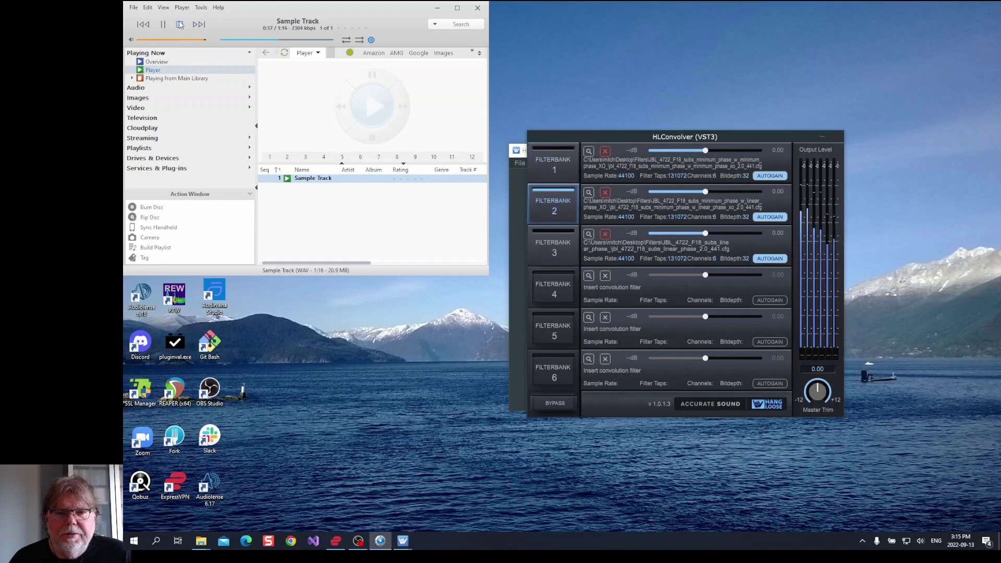
{"action": "left_click", "coordinate": [180, 24]}
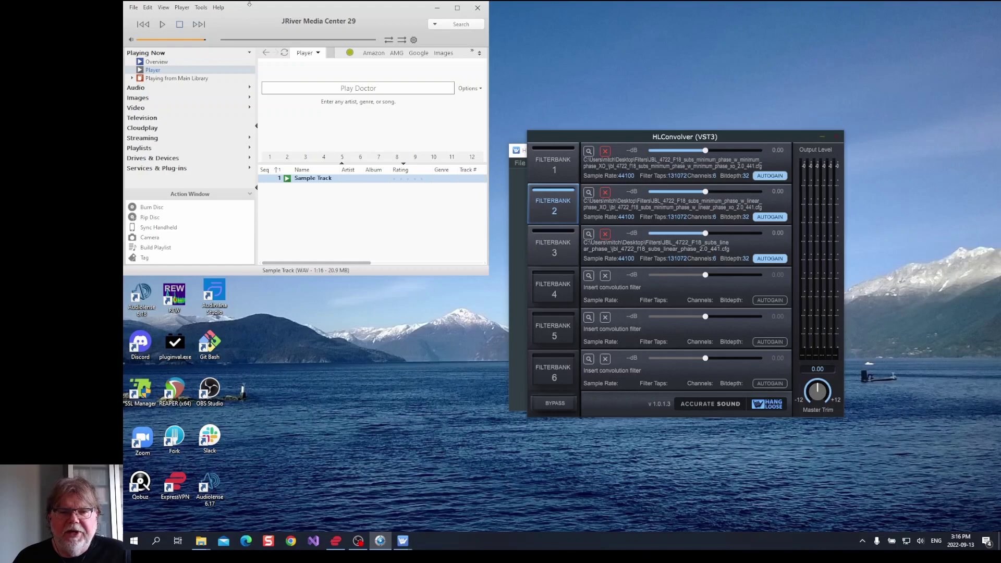
Activate Filterbanks 1 and 3 in turn, return to Filterbank 1, and play Sample Track from further into the track.
{"action": "left_click", "coordinate": [565, 168]}
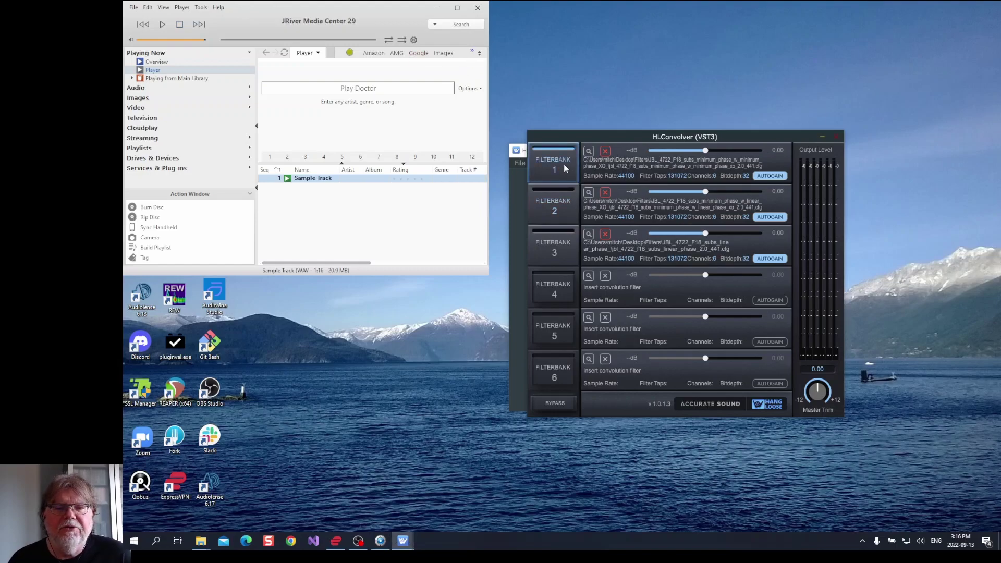
{"action": "left_click", "coordinate": [553, 242]}
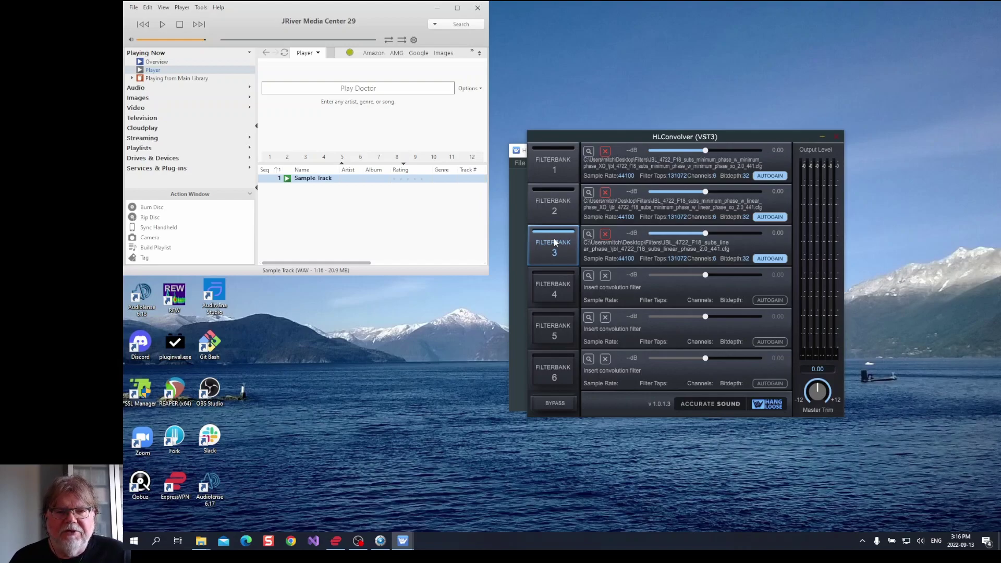
{"action": "key", "text": "ctrl+p"}
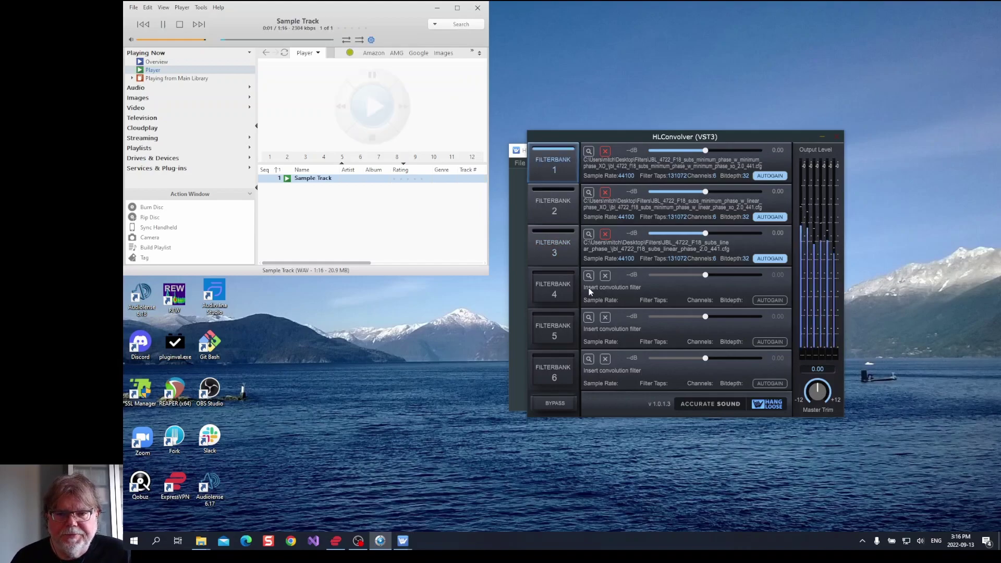
{"action": "left_click", "coordinate": [237, 40]}
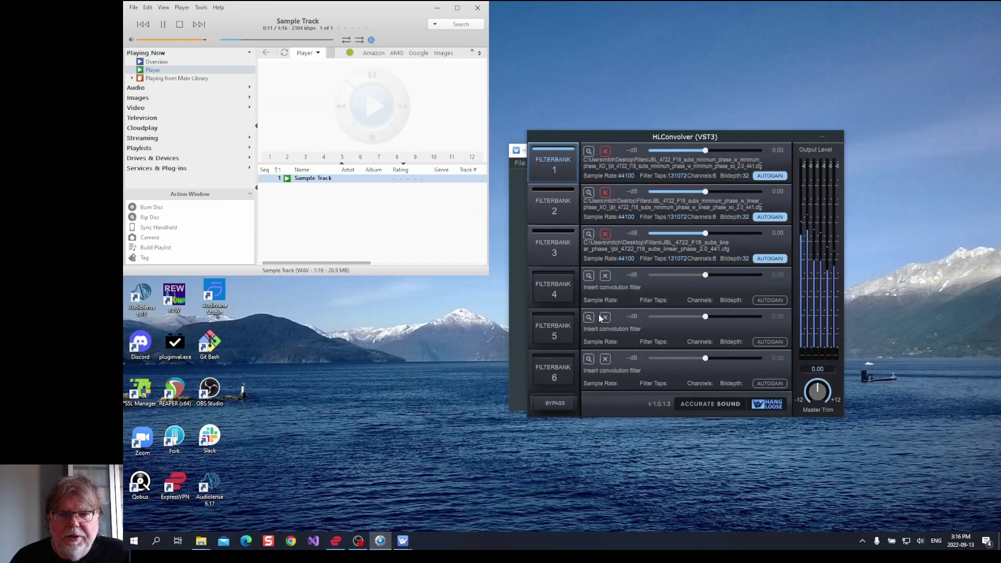
Compare Filterbanks 3 and 1 by alternating between them during playback, ending on Filterbank 3, and stop Sample Track.
{"action": "left_click", "coordinate": [553, 252]}
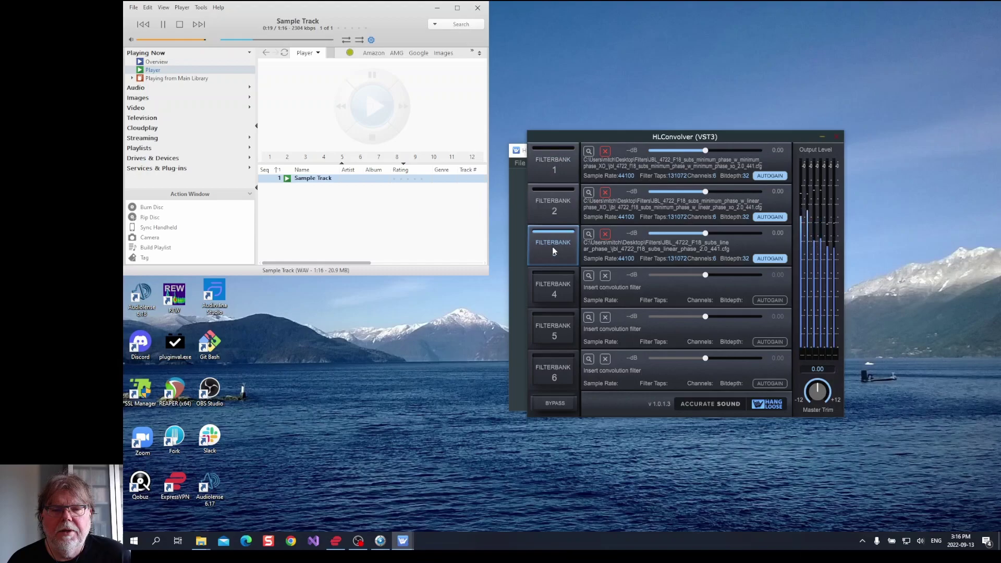
{"action": "left_click", "coordinate": [571, 172]}
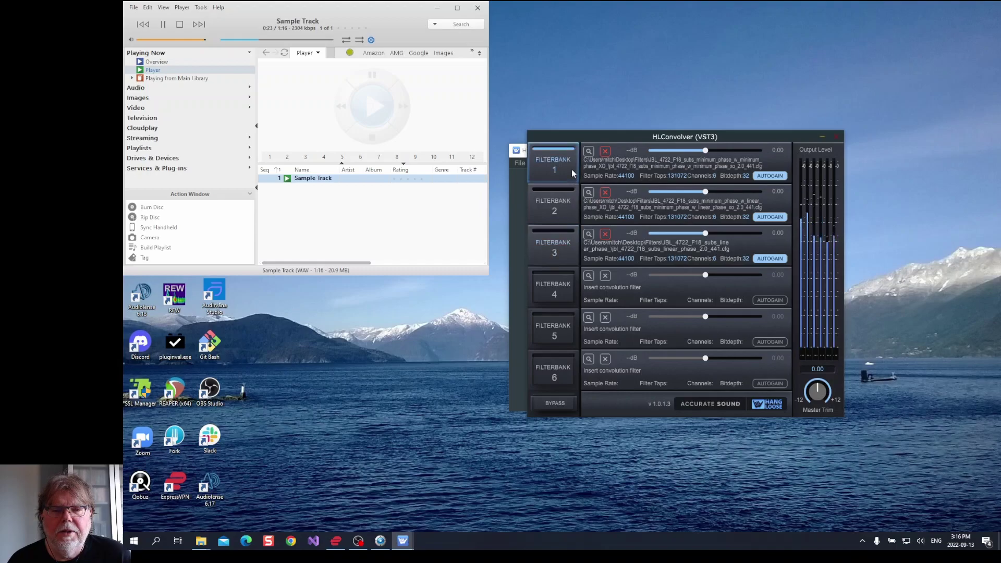
{"action": "left_click", "coordinate": [559, 243]}
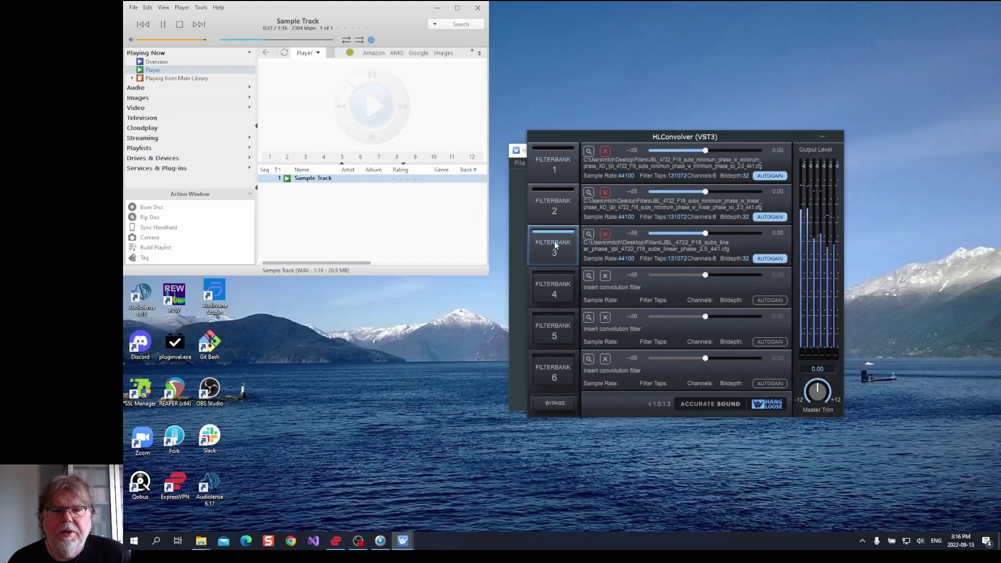
{"action": "left_click", "coordinate": [557, 167]}
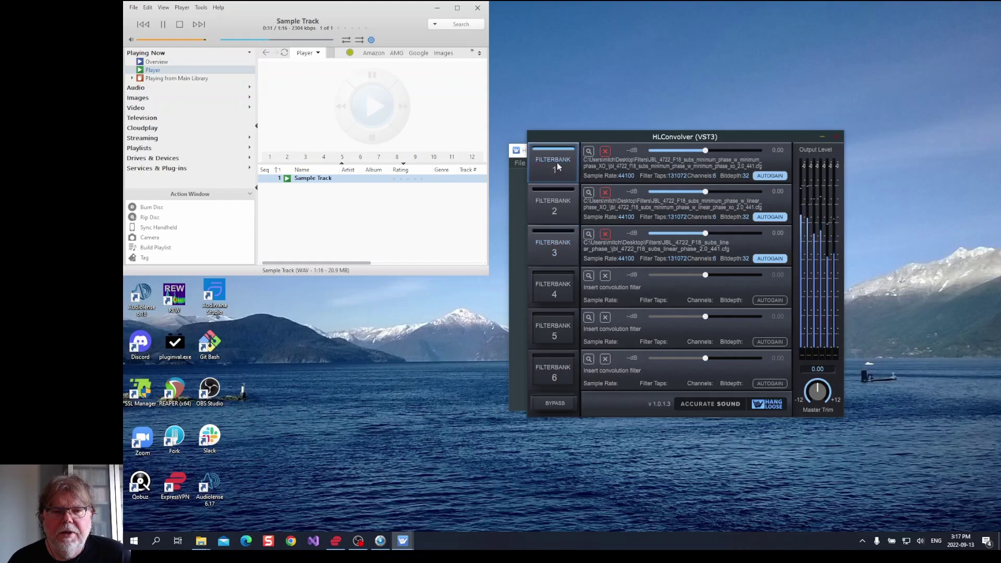
{"action": "left_click", "coordinate": [552, 241]}
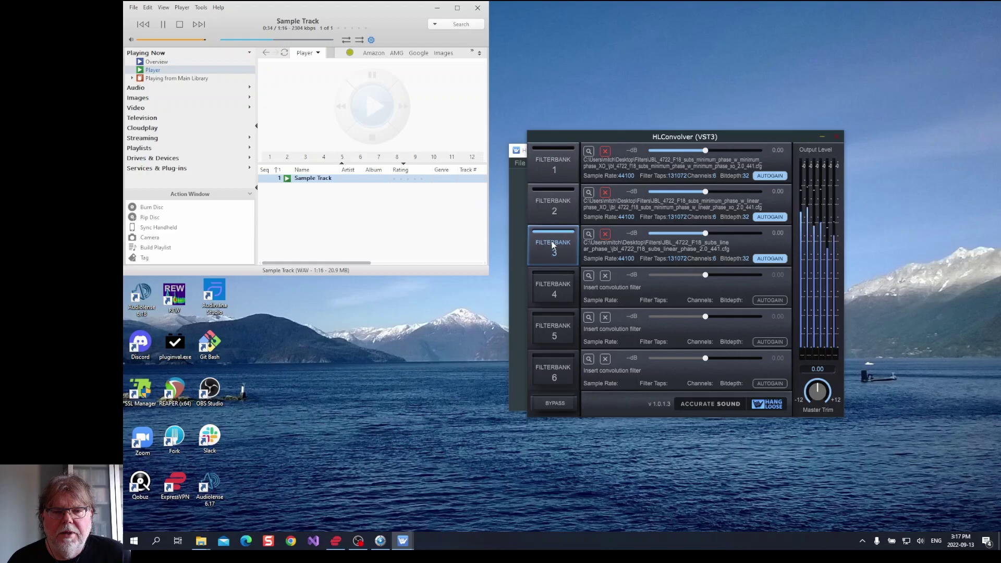
{"action": "left_click", "coordinate": [179, 25]}
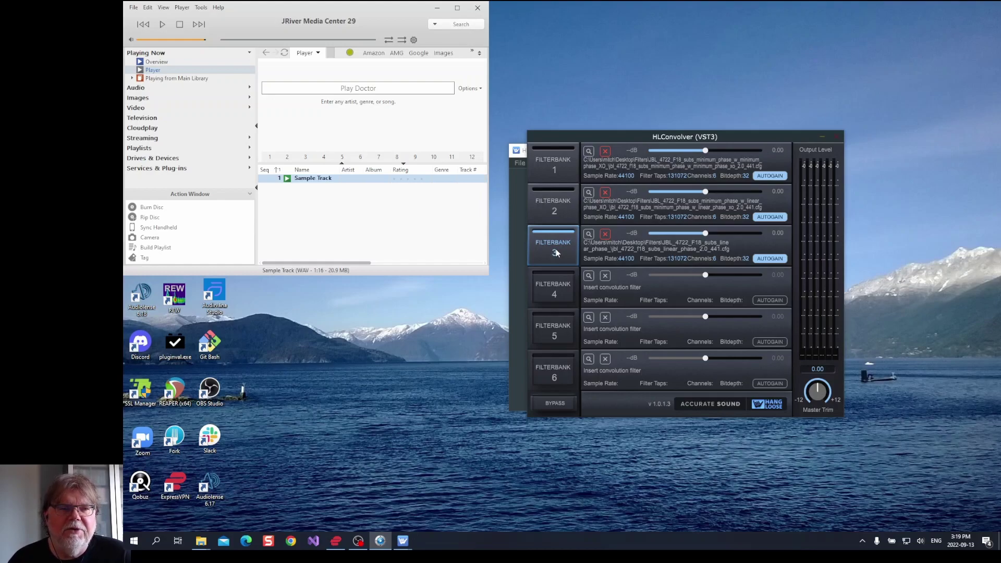
Play Sample Track, alternate between Filterbanks 1 and 3 to compare them, finish on Filterbank 3, and stop playback.
{"action": "left_click", "coordinate": [164, 24]}
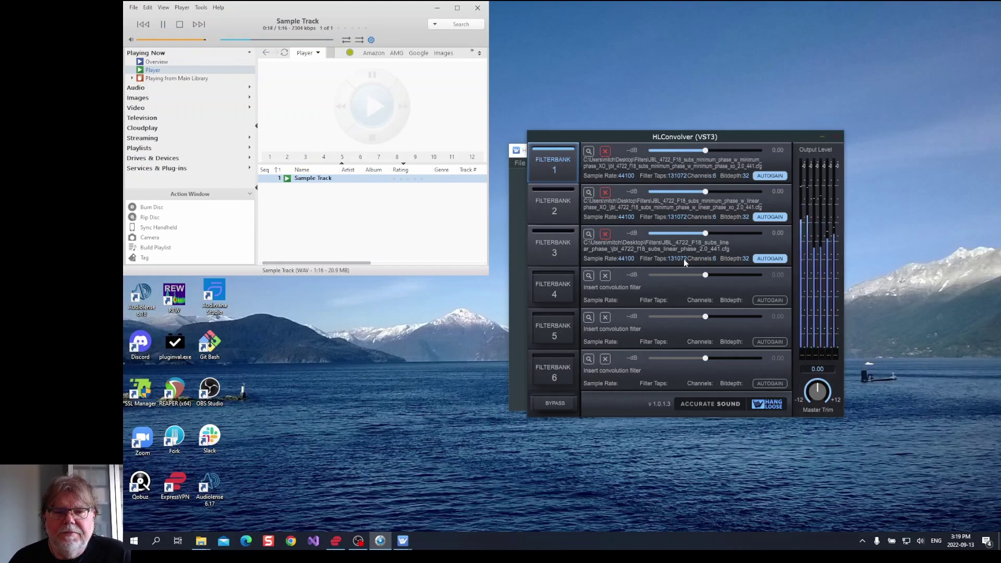
{"action": "left_click", "coordinate": [557, 244]}
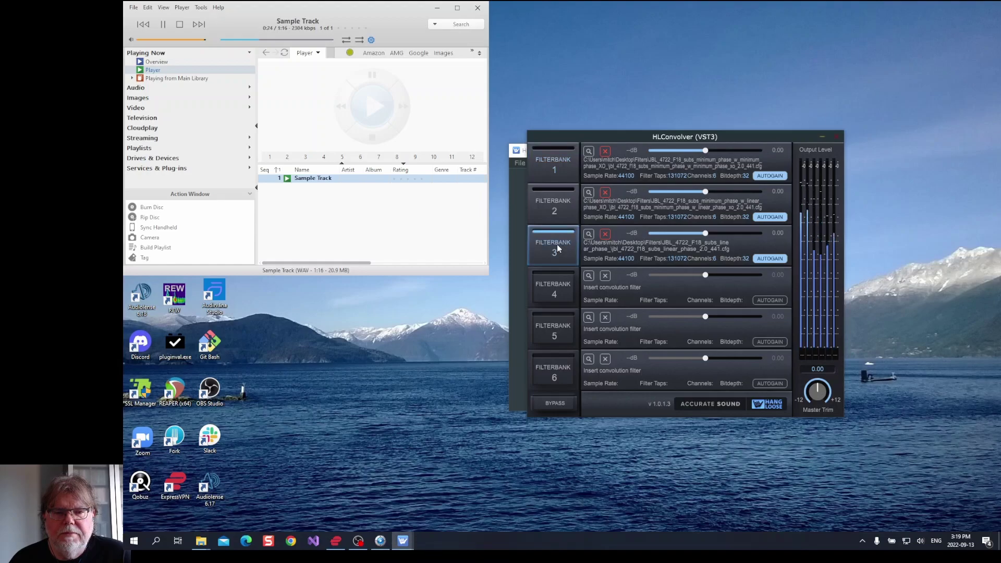
{"action": "left_click", "coordinate": [551, 169]}
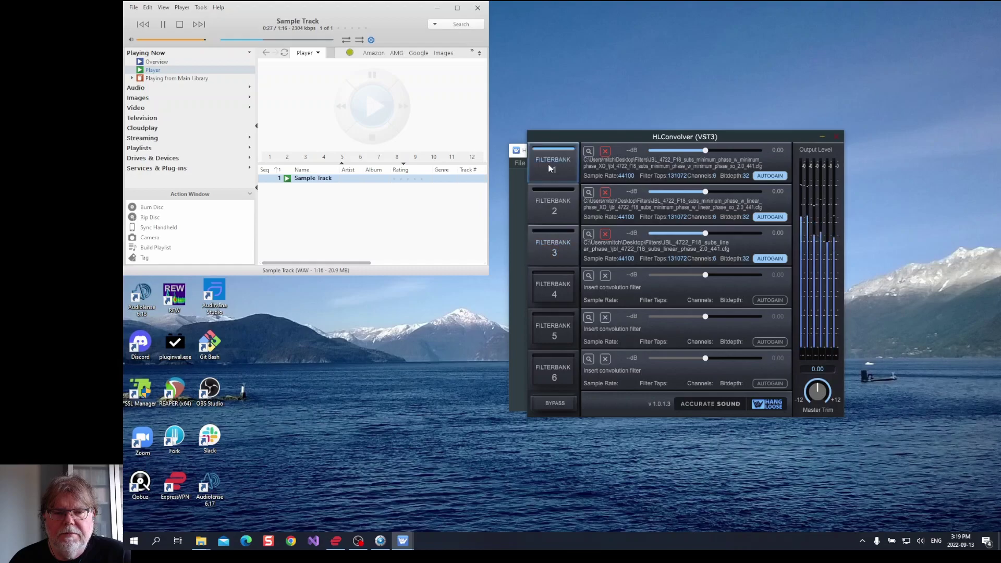
{"action": "left_click", "coordinate": [550, 238]}
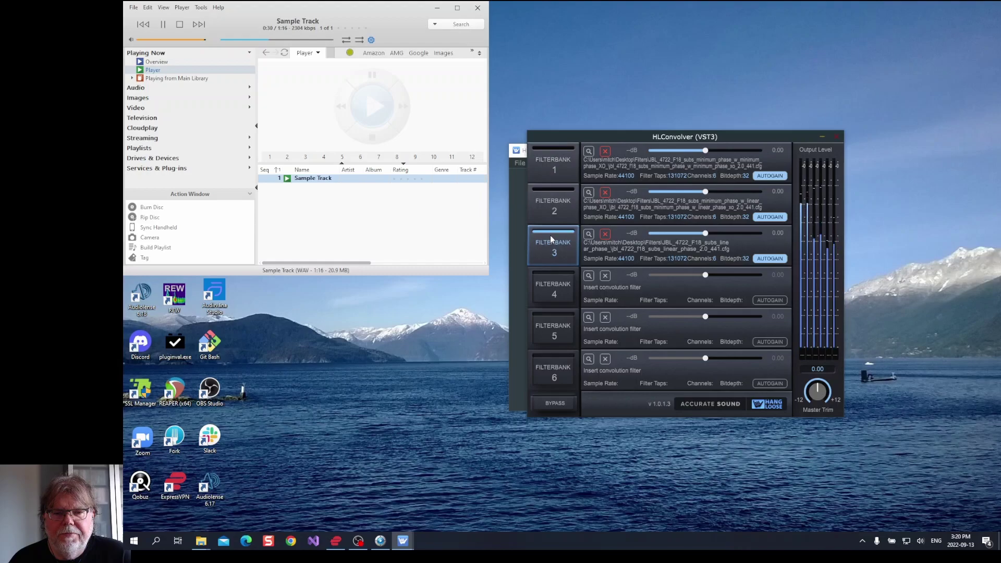
{"action": "left_click", "coordinate": [566, 171]}
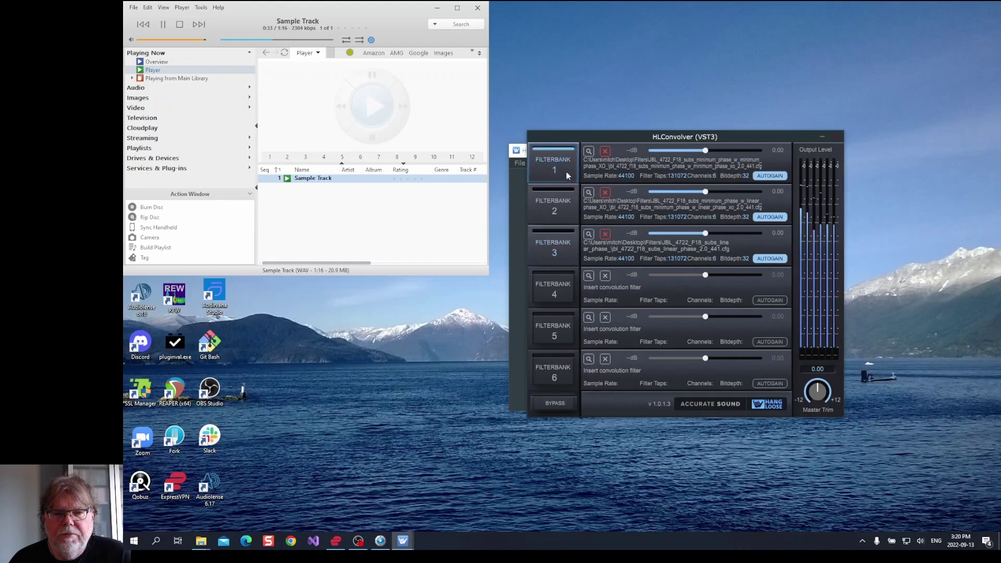
{"action": "left_click", "coordinate": [557, 241]}
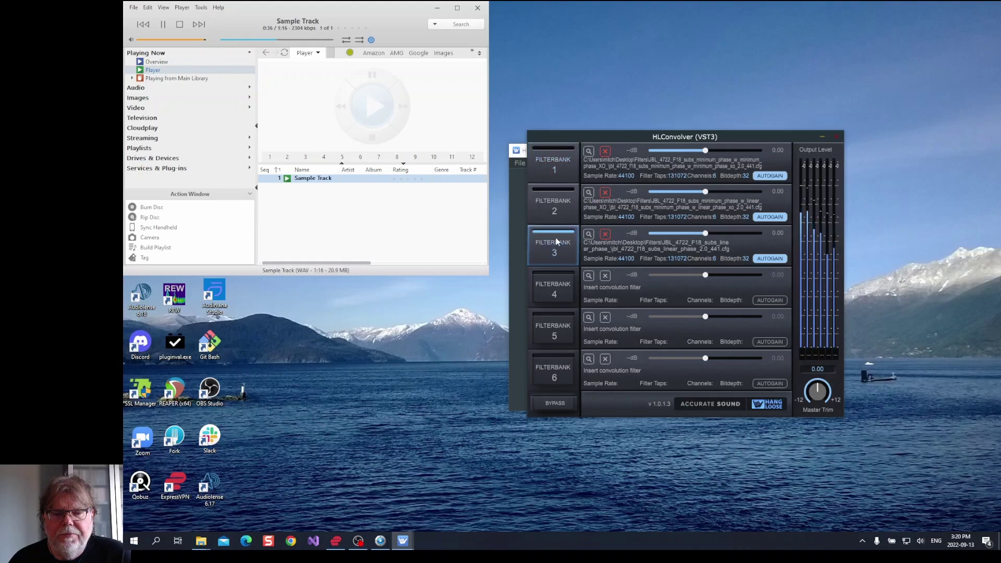
{"action": "left_click", "coordinate": [563, 160]}
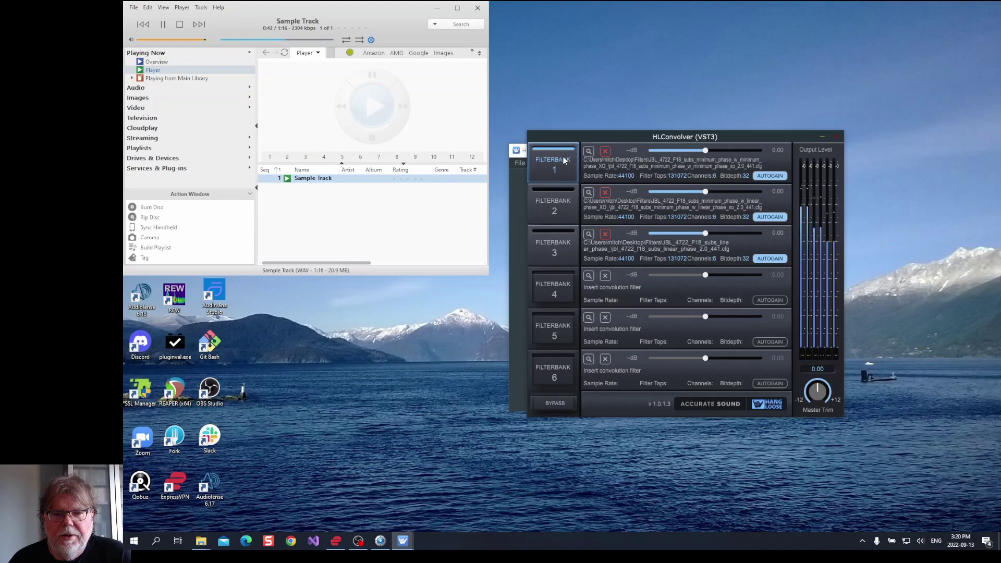
{"action": "left_click", "coordinate": [546, 238]}
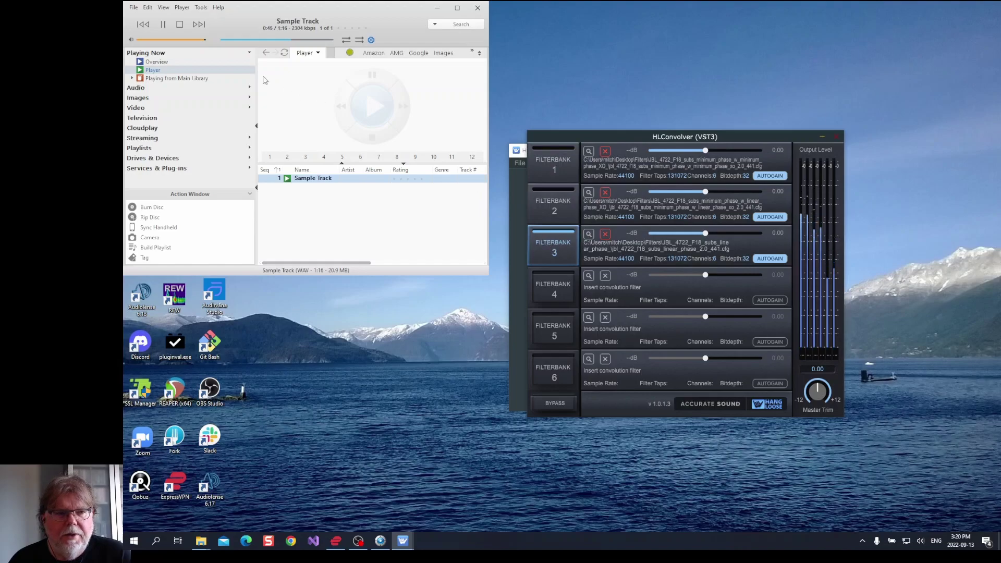
{"action": "left_click", "coordinate": [180, 24]}
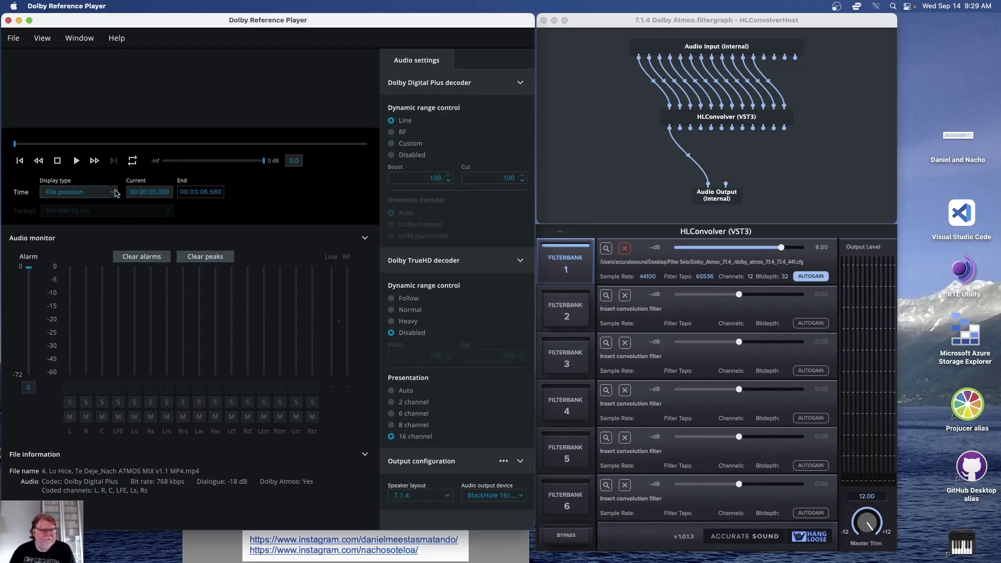
Play the Atmos mix in Dolby Reference Player and move the first Audio Output connection successively from HLConvolver output 1 through to output 6.
{"action": "left_click", "coordinate": [76, 162]}
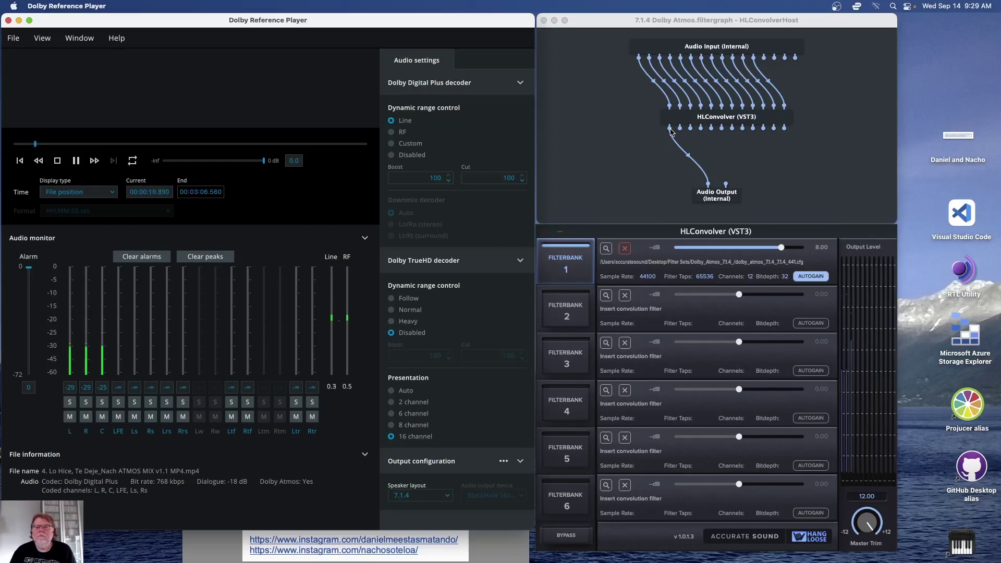
{"action": "left_click_drag", "start_coordinate": [672, 132], "coordinate": [681, 131]}
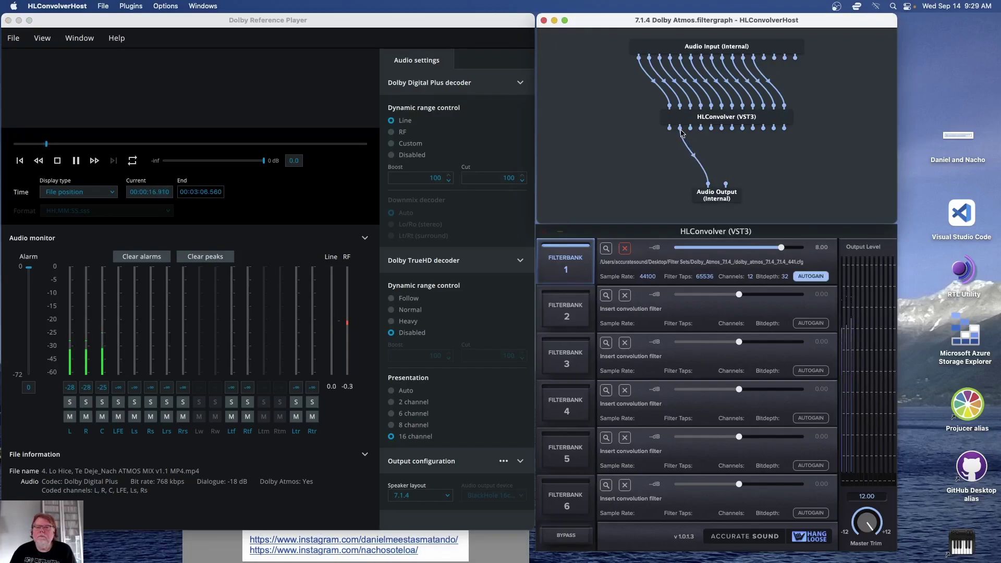
{"action": "left_click_drag", "start_coordinate": [680, 129], "coordinate": [690, 129]}
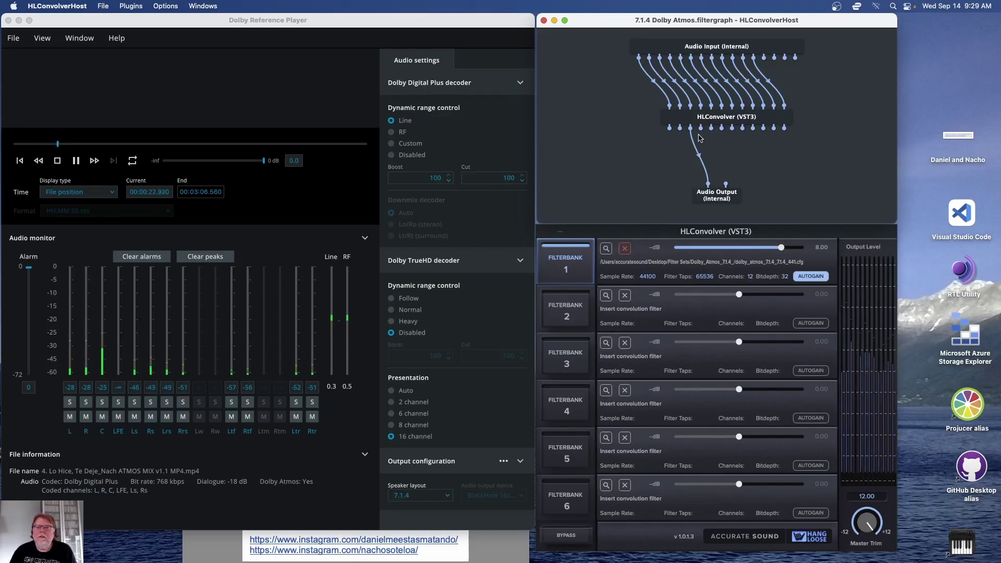
{"action": "left_click_drag", "start_coordinate": [691, 128], "coordinate": [701, 130]}
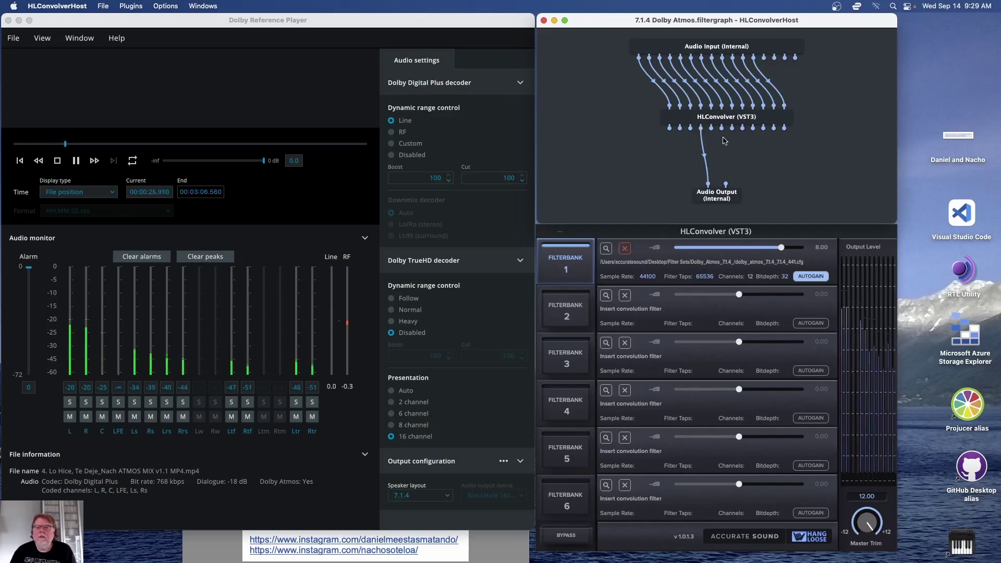
{"action": "left_click_drag", "start_coordinate": [703, 130], "coordinate": [711, 128]}
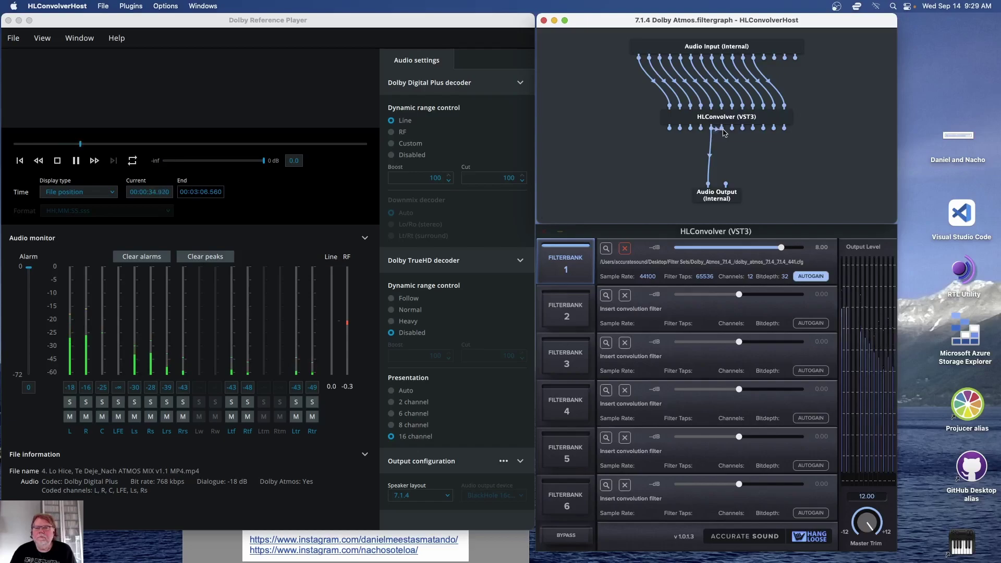
{"action": "left_click_drag", "start_coordinate": [713, 131], "coordinate": [720, 129]}
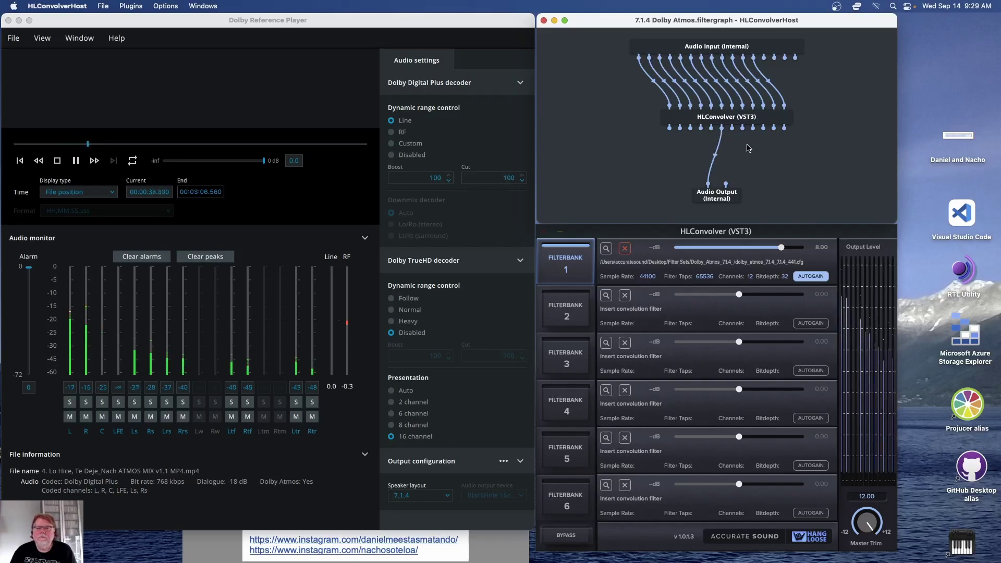
Move the first Audio Output connection one HLConvolver output at a time from output 6 to output 12, and stop the Atmos mix.
{"action": "left_click_drag", "start_coordinate": [723, 131], "coordinate": [732, 128]}
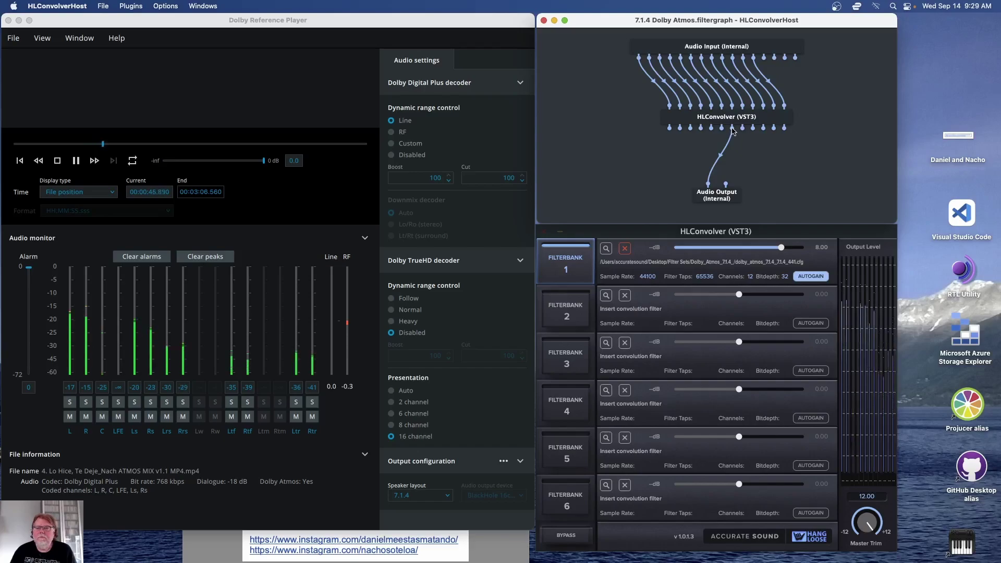
{"action": "left_click_drag", "start_coordinate": [733, 132], "coordinate": [742, 128]}
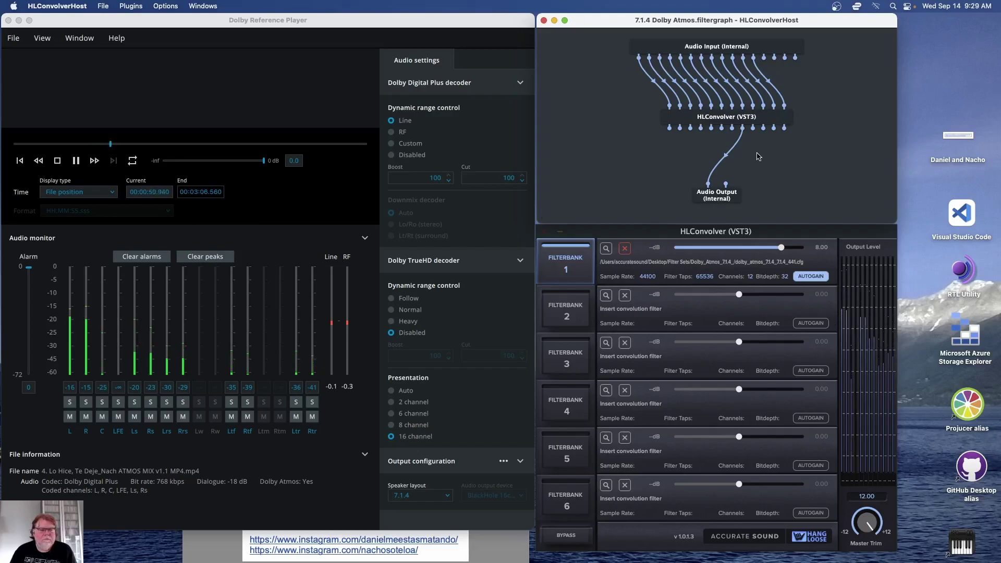
{"action": "left_click_drag", "start_coordinate": [746, 132], "coordinate": [753, 133]}
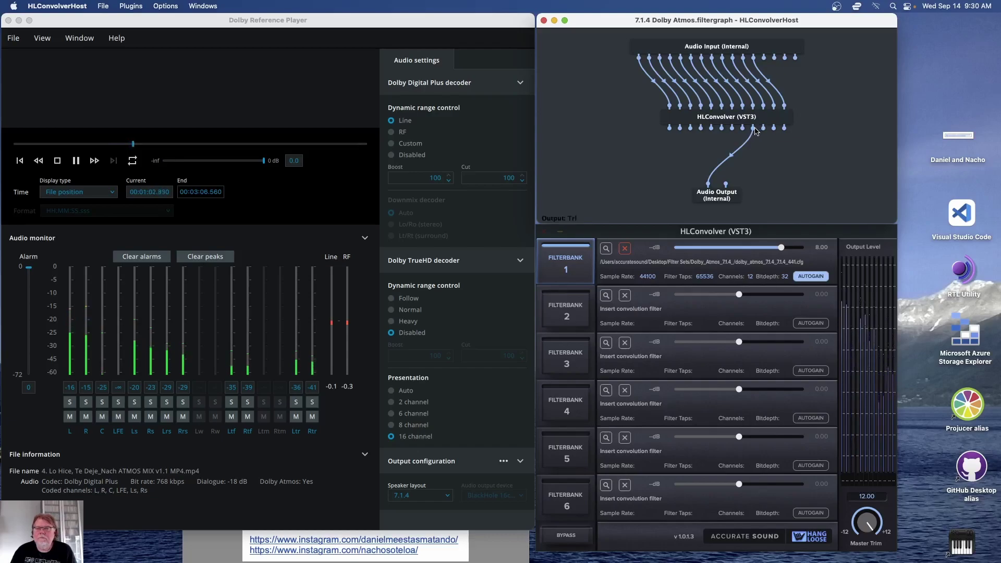
{"action": "left_click_drag", "start_coordinate": [755, 130], "coordinate": [762, 131]}
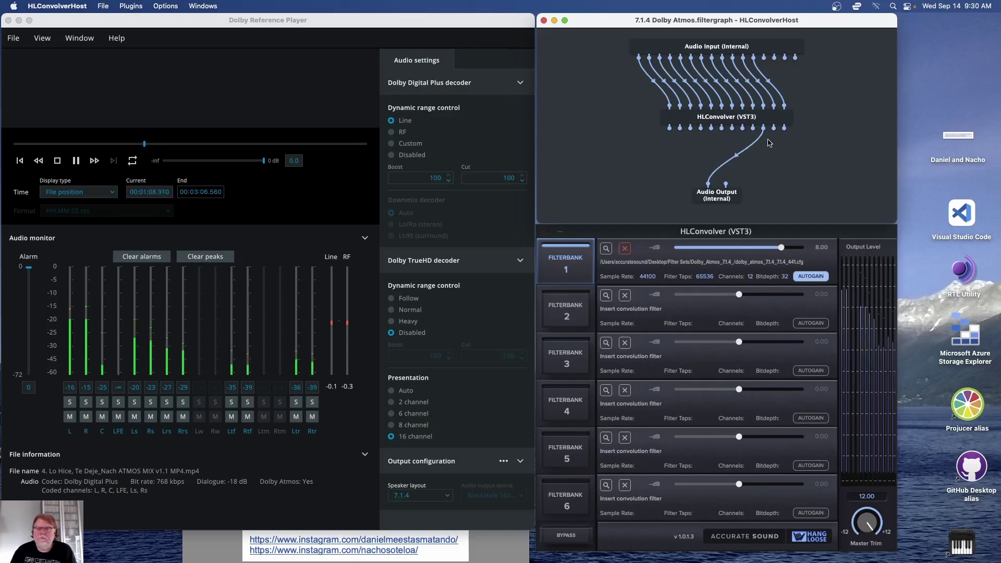
{"action": "left_click_drag", "start_coordinate": [764, 131], "coordinate": [774, 129]}
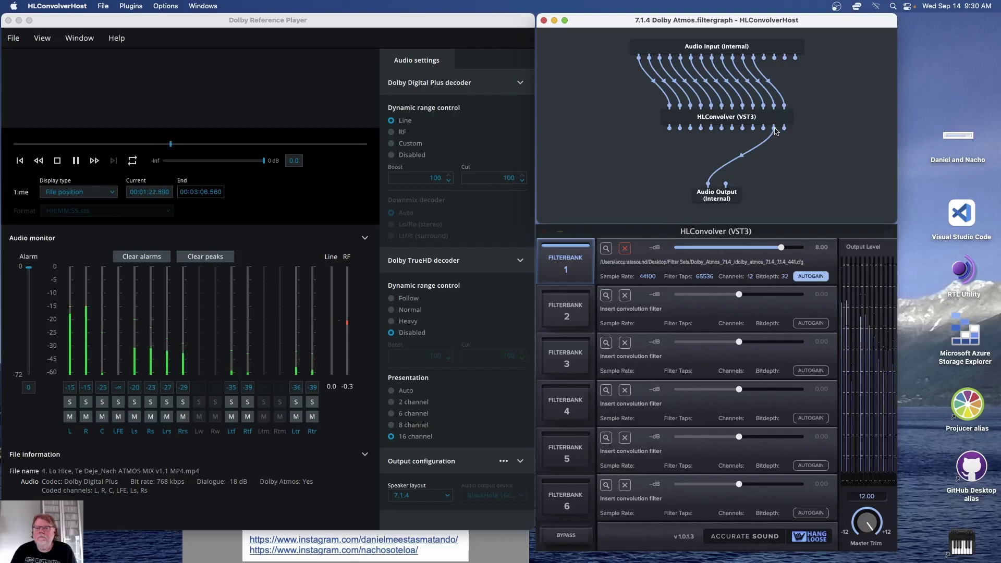
{"action": "left_click_drag", "start_coordinate": [774, 128], "coordinate": [784, 128]}
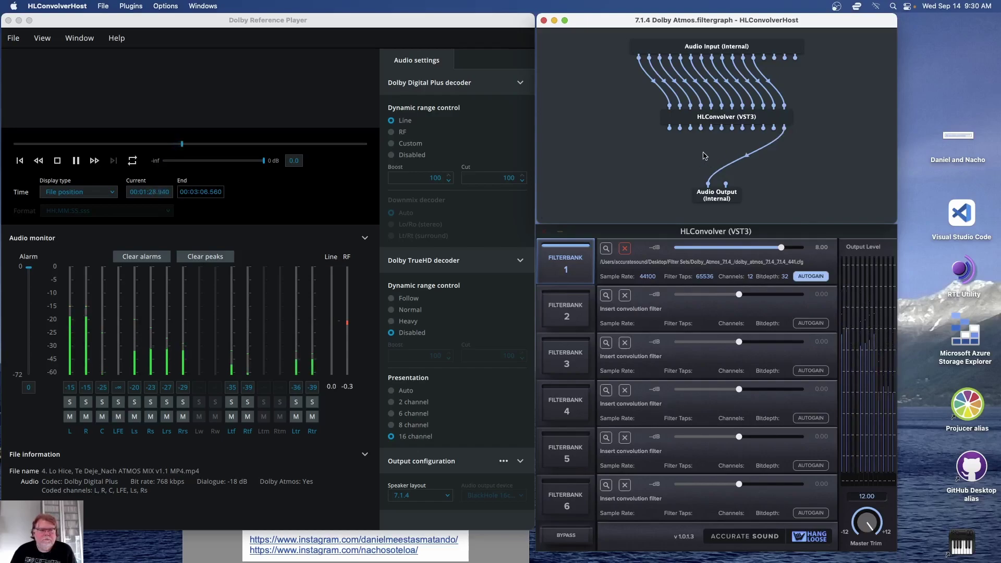
{"action": "left_click", "coordinate": [57, 165]}
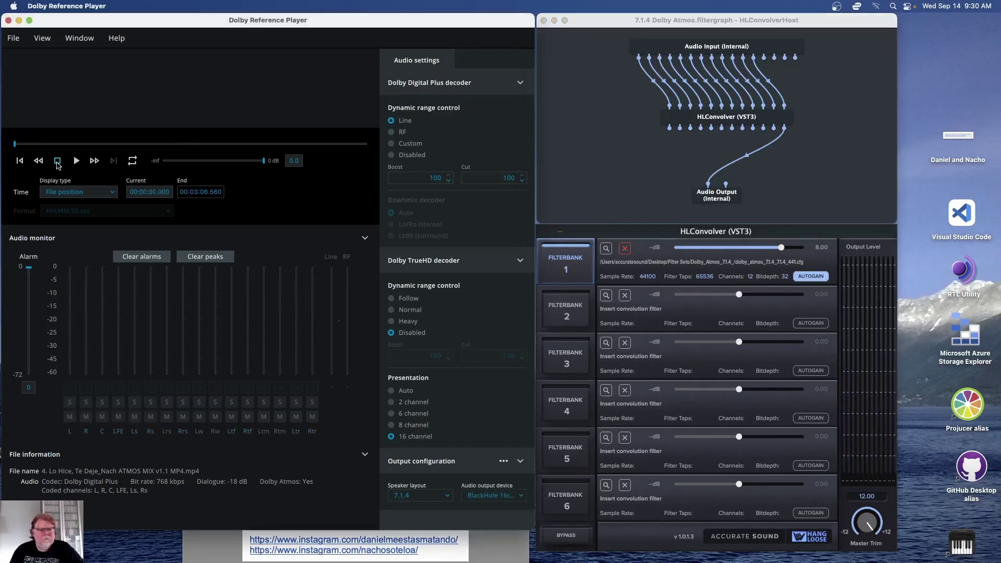